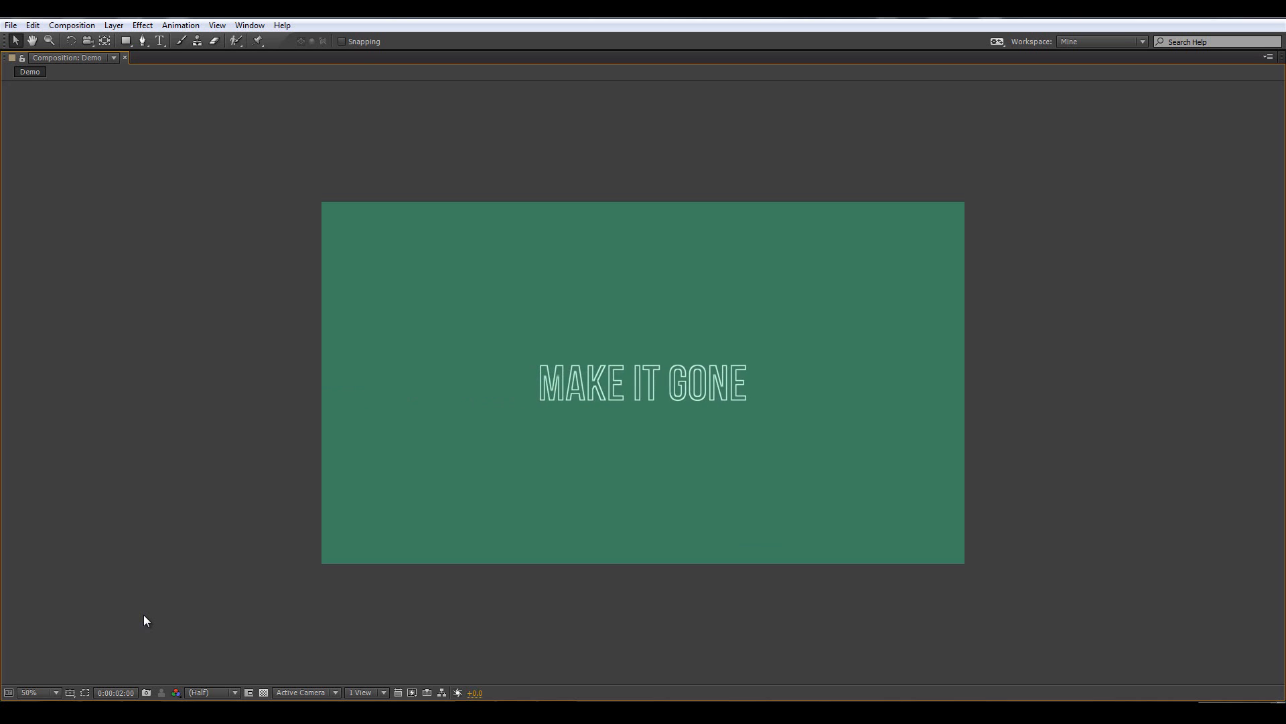
# Review the outlined text animation in the Demo composition between about 2 and 3 seconds.
pyautogui.press('`')
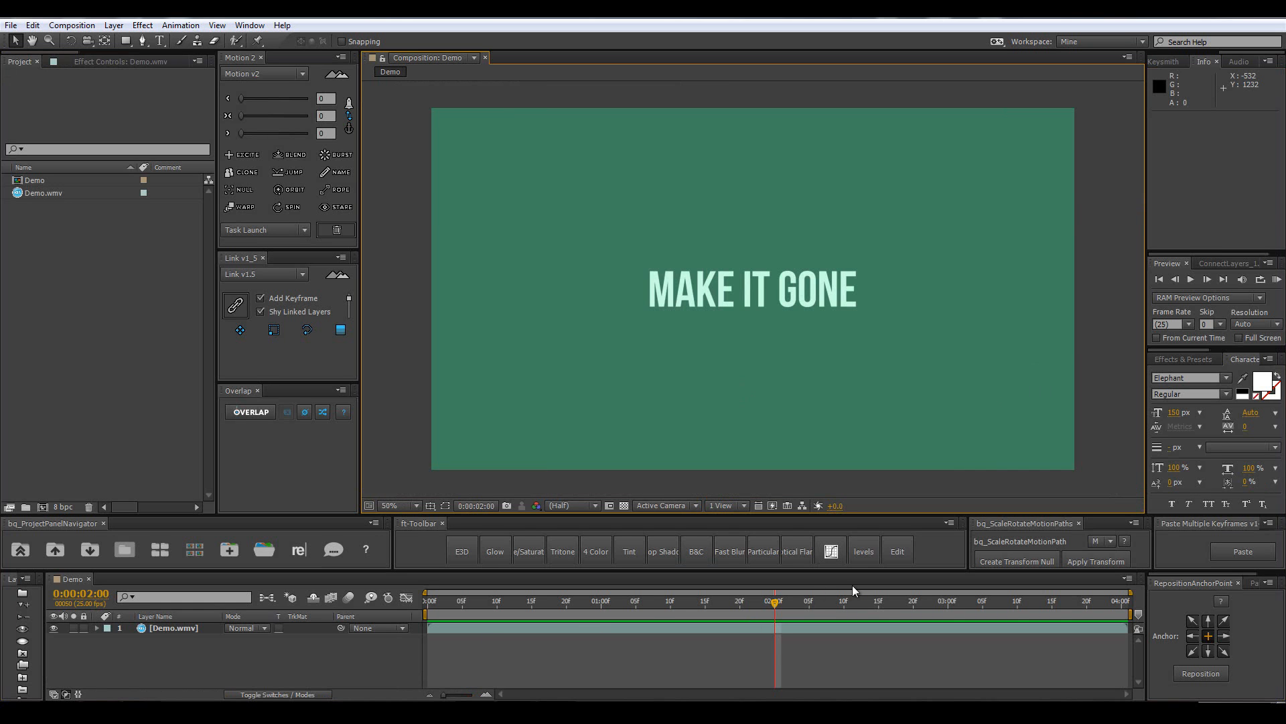
pyautogui.moveTo(781, 601); pyautogui.dragTo(912, 649)
pyautogui.press('.')
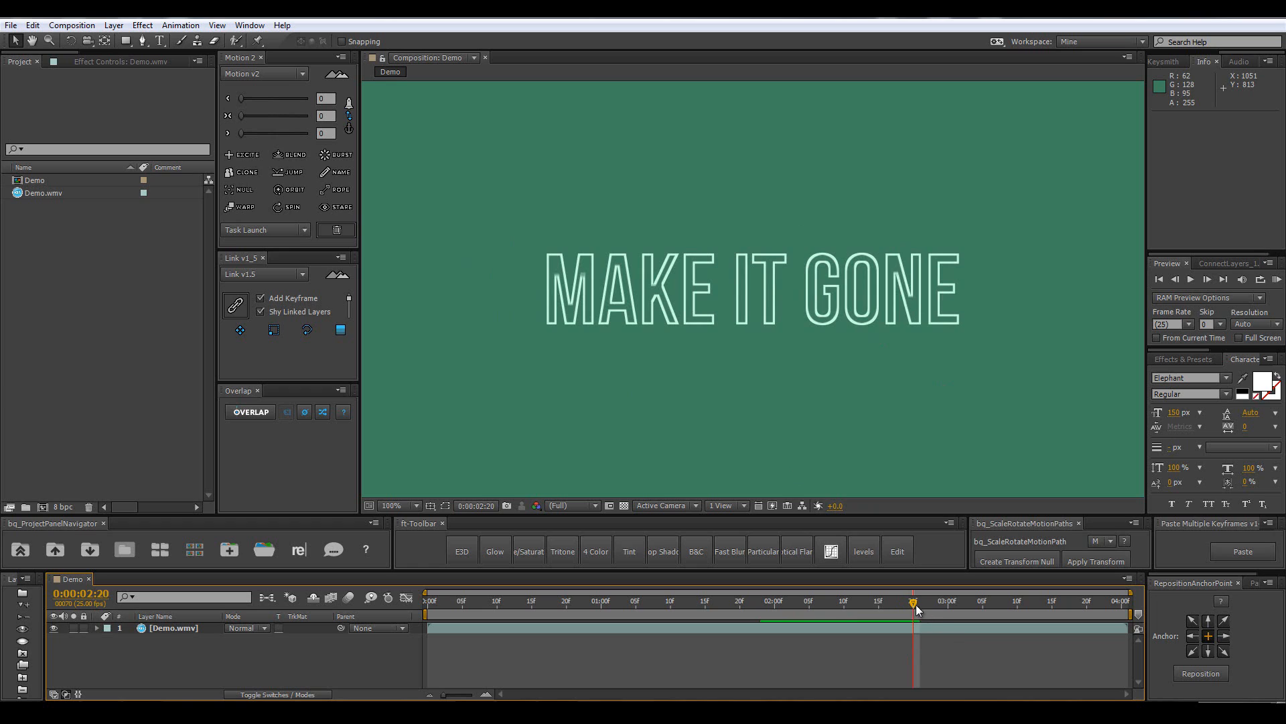
pyautogui.moveTo(936, 612); pyautogui.dragTo(1042, 623)
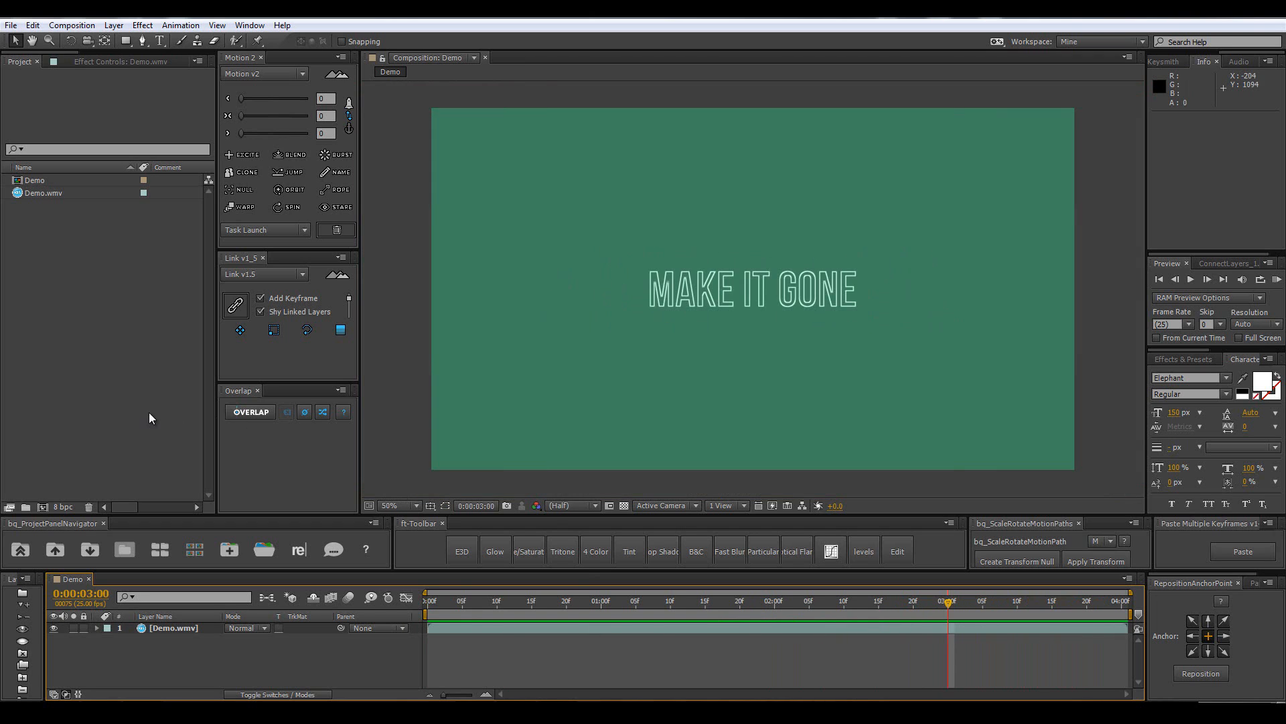
# Create a new 1920 x 1080, 25 fps, 5-second composition named Tutorial.
pyautogui.click(149, 412)
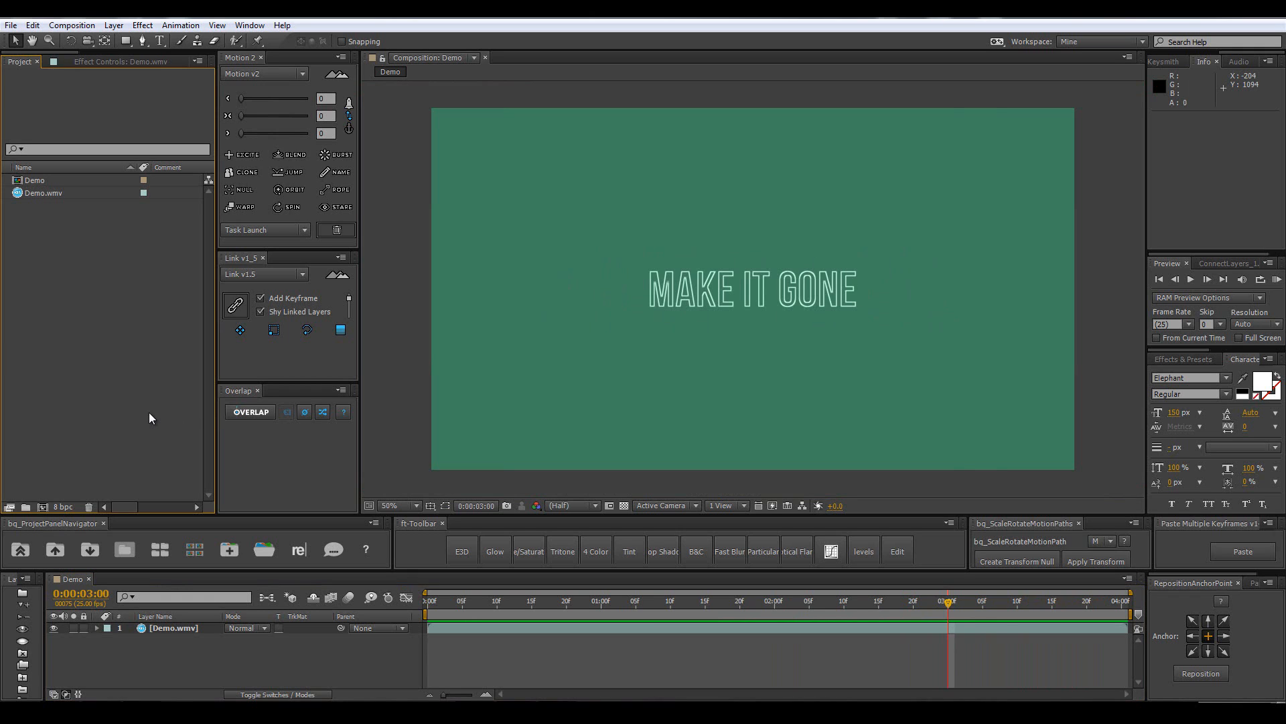
pyautogui.hotkey('ctrl', 'n')
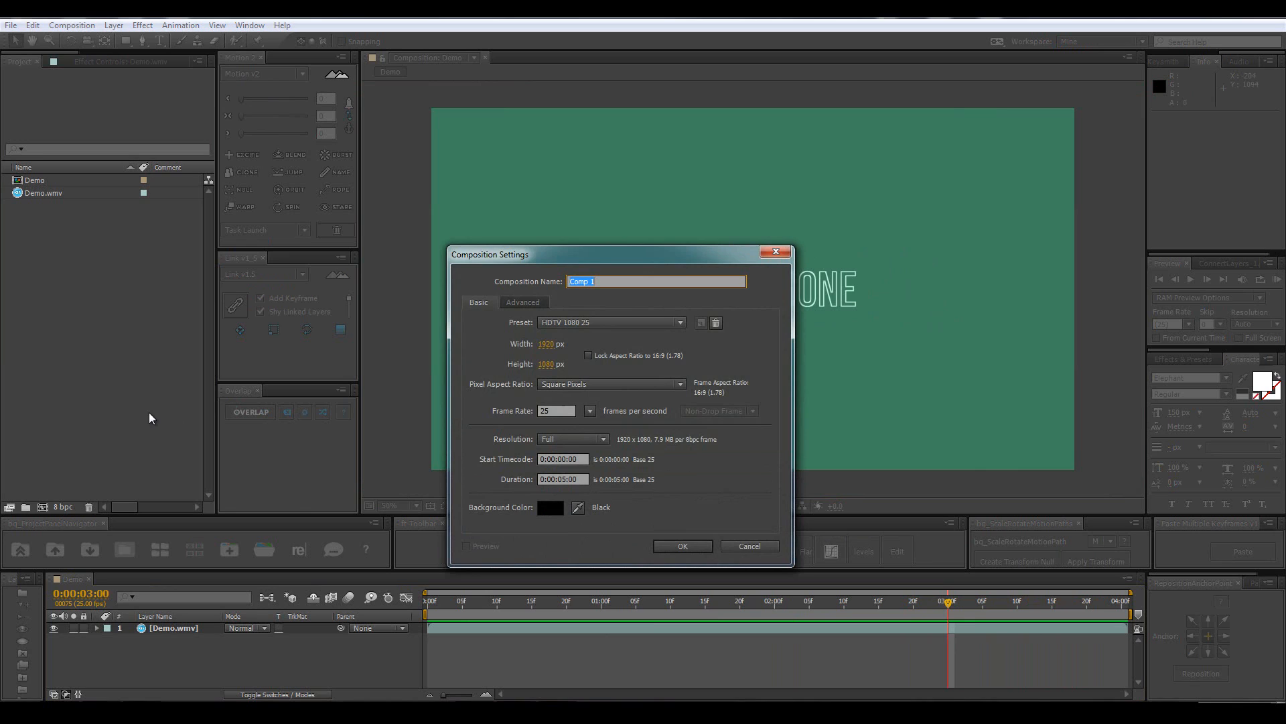
pyautogui.write('Tutorial')
pyautogui.click(663, 546)
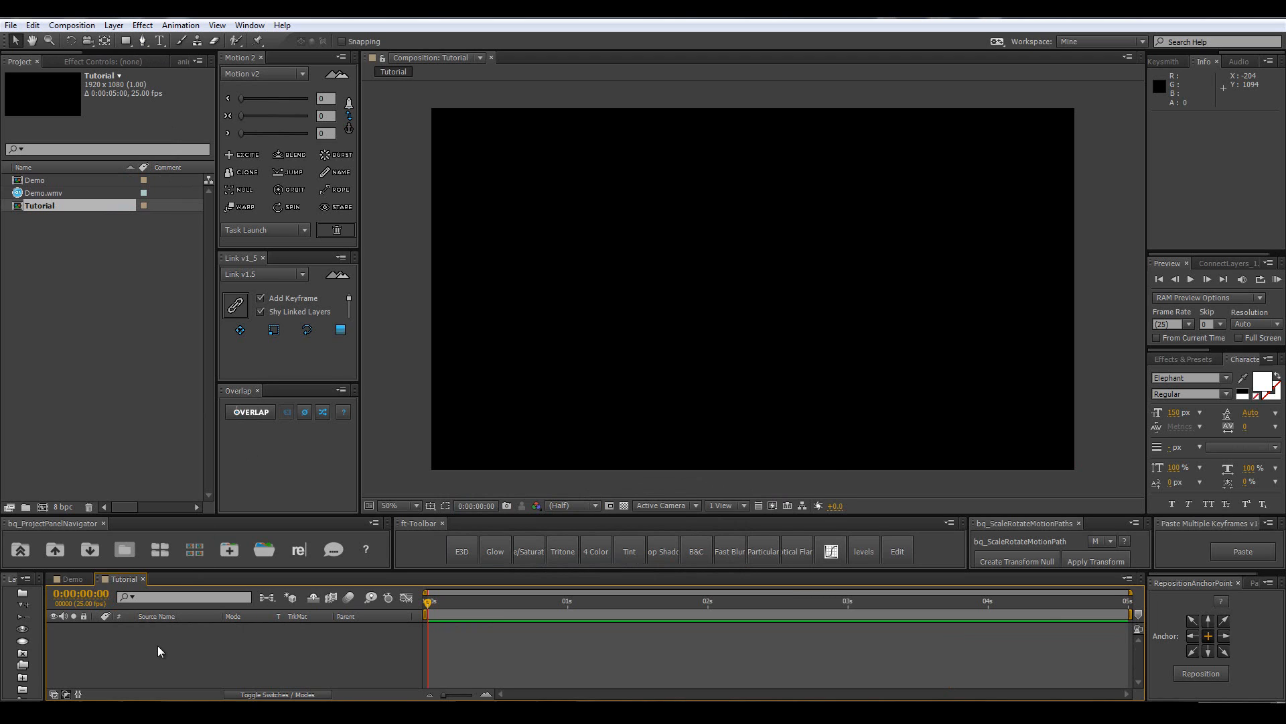
# Add a composition-sized solid named BG in muted blue, colour 5076A1.
pyautogui.hotkey('ctrl', 'y')
pyautogui.write('BG')
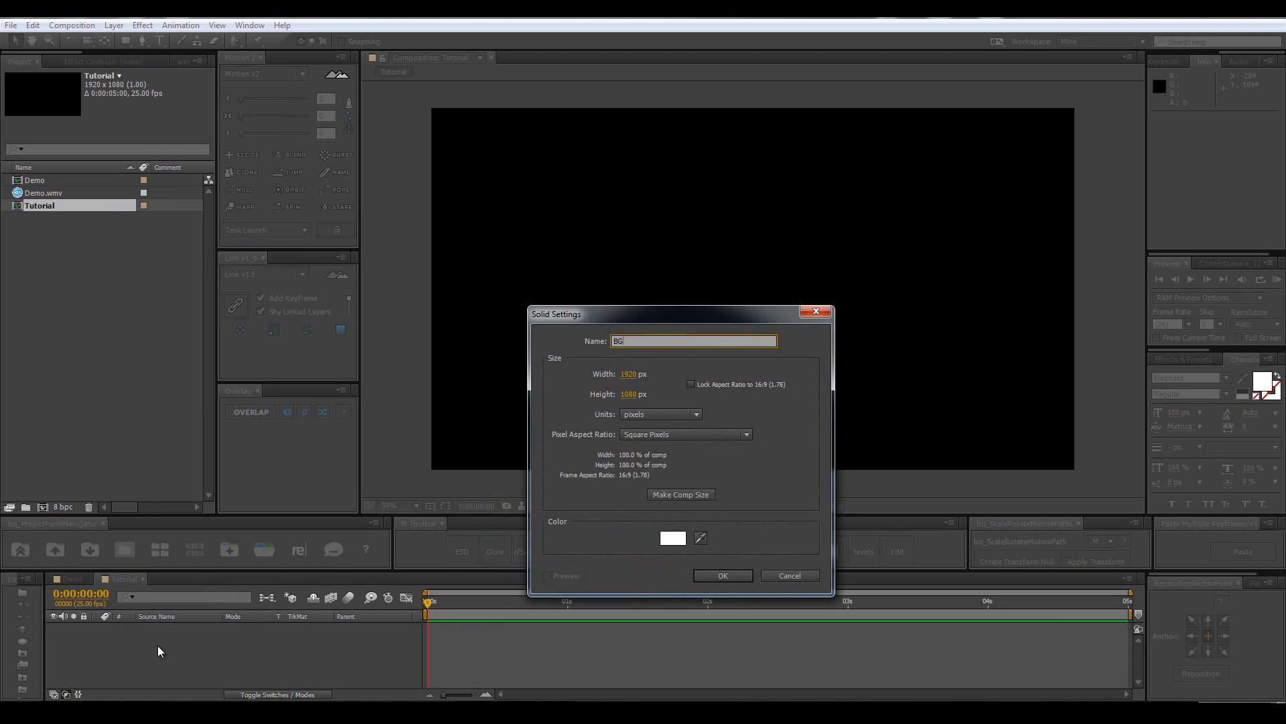
pyautogui.click(666, 497)
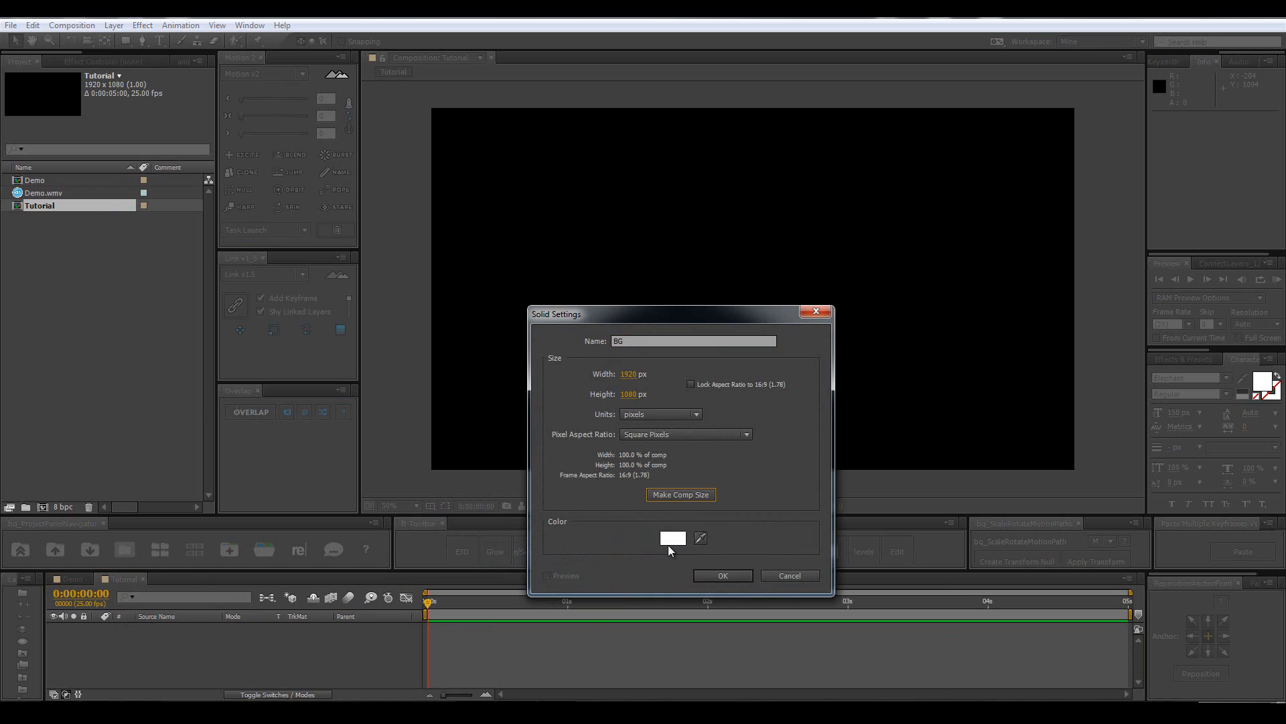
pyautogui.click(668, 543)
pyautogui.click(437, 579)
pyautogui.click(329, 606)
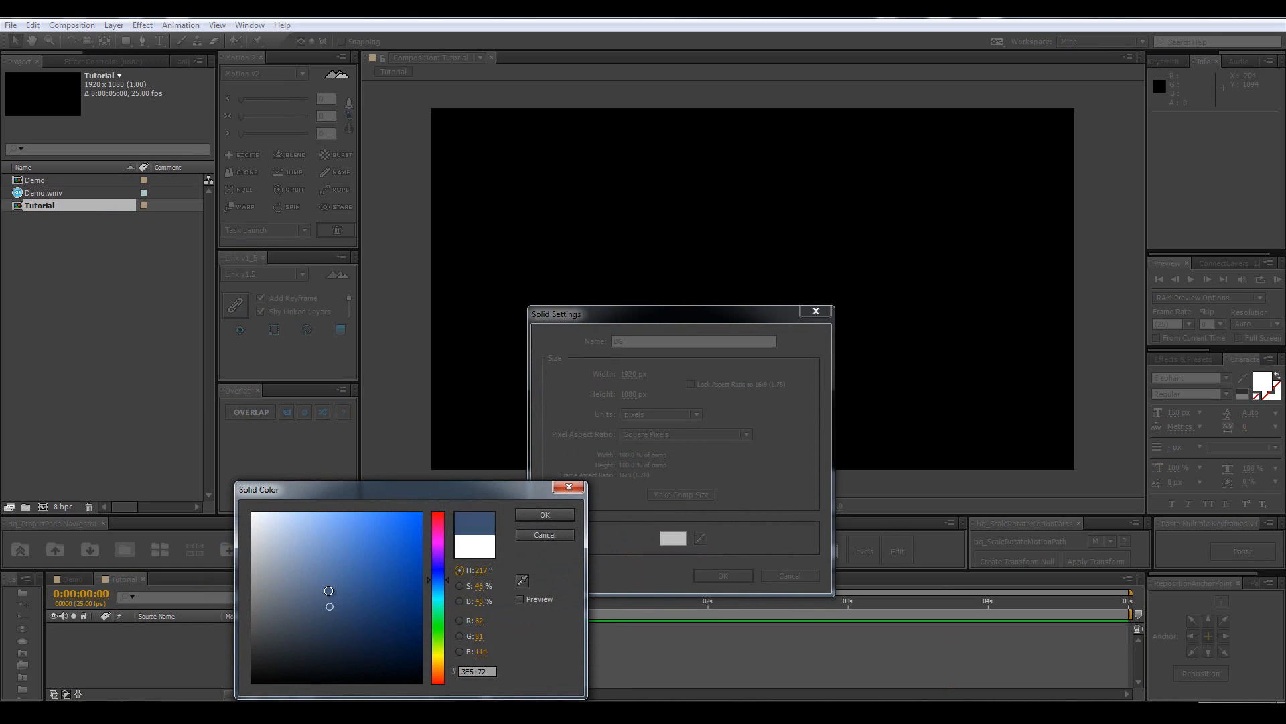
pyautogui.moveTo(328, 590); pyautogui.dragTo(337, 575)
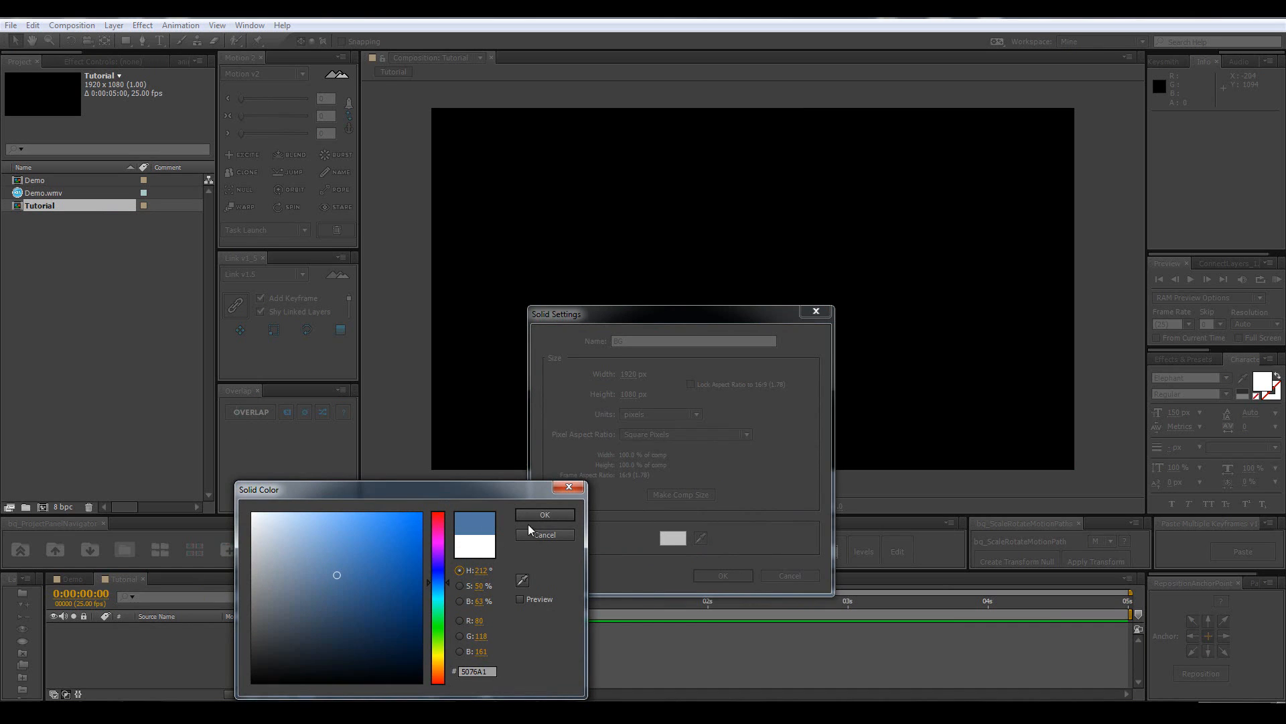
pyautogui.click(526, 518)
pyautogui.click(724, 576)
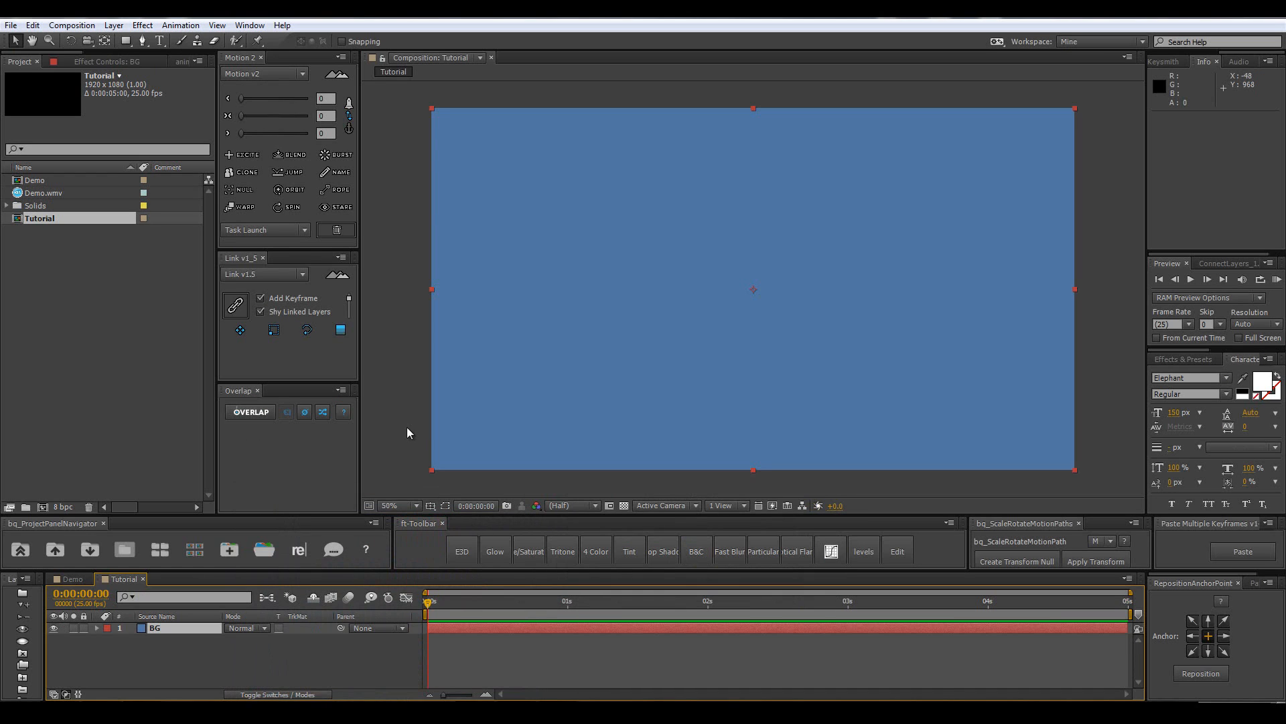
# Add a text layer reading "Awesome" over the blue background with no layer selected.
pyautogui.click(394, 460)
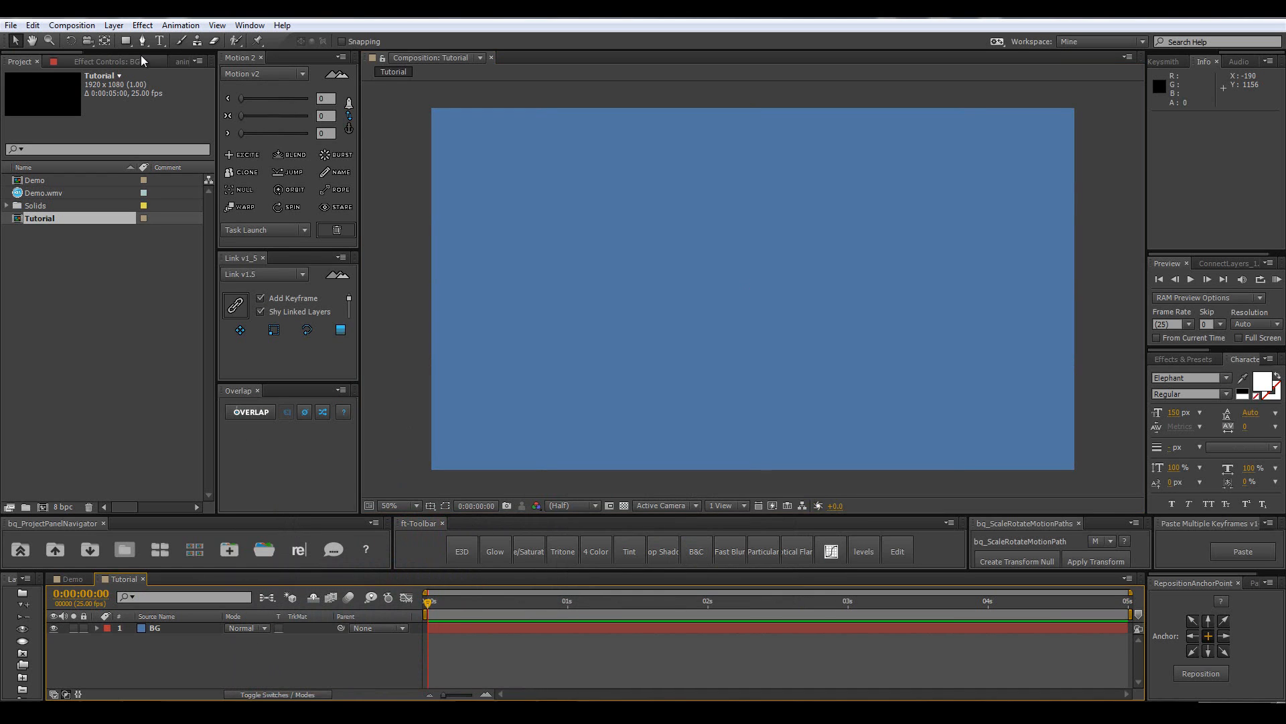
pyautogui.click(158, 40)
pyautogui.click(599, 373)
pyautogui.write('A')
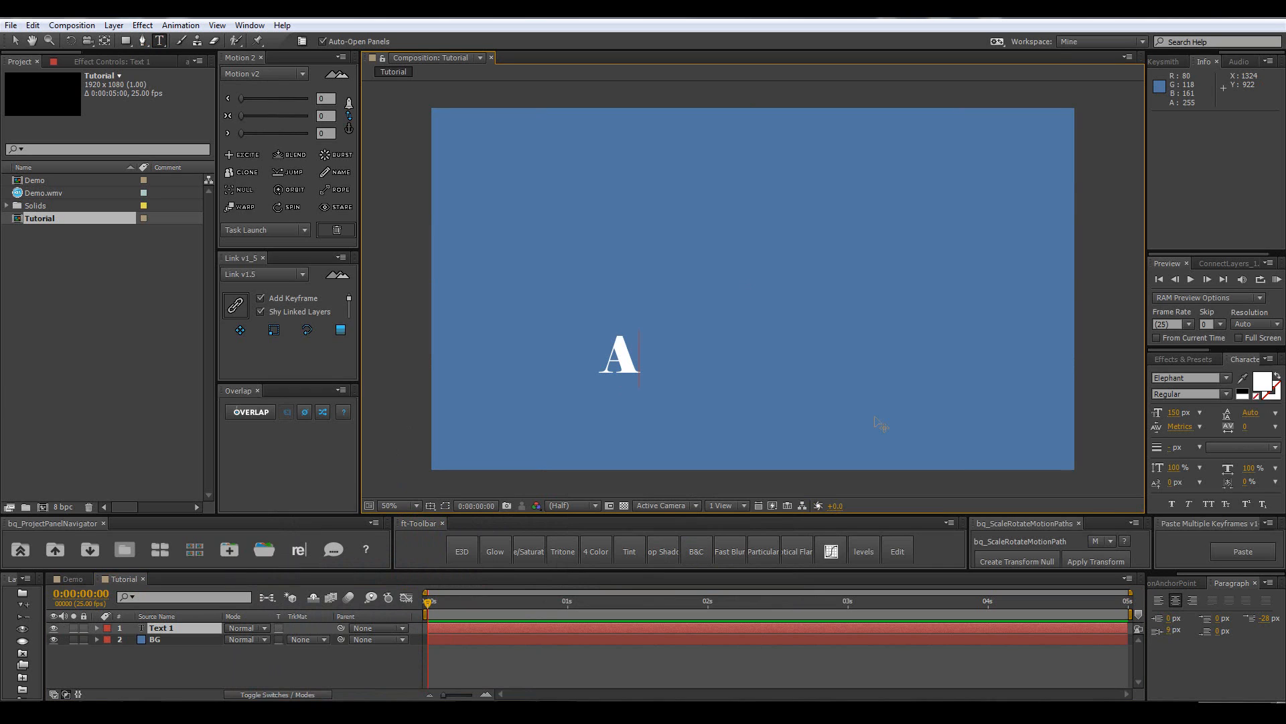
pyautogui.write('wesome')
pyautogui.press('Escape')
# Set the text's font to Bebas Neue and its size to 180 px.
pyautogui.click(1172, 378)
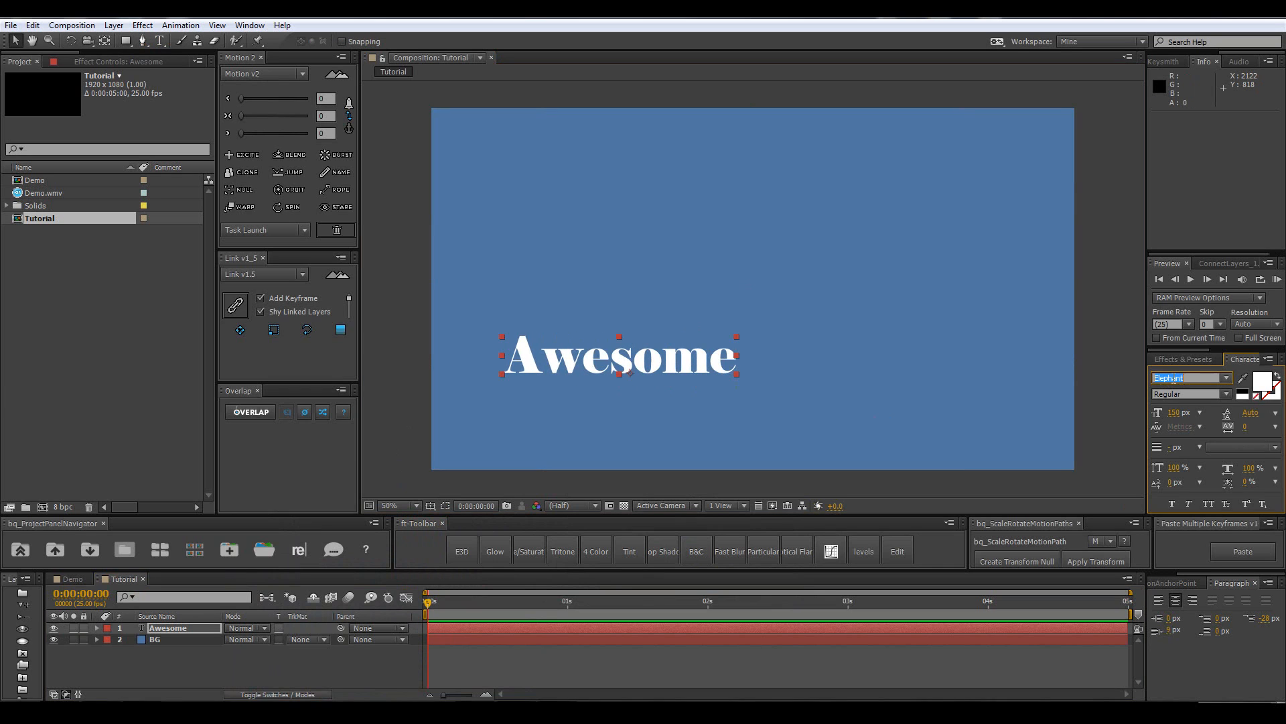
pyautogui.write('Bebas Neue')
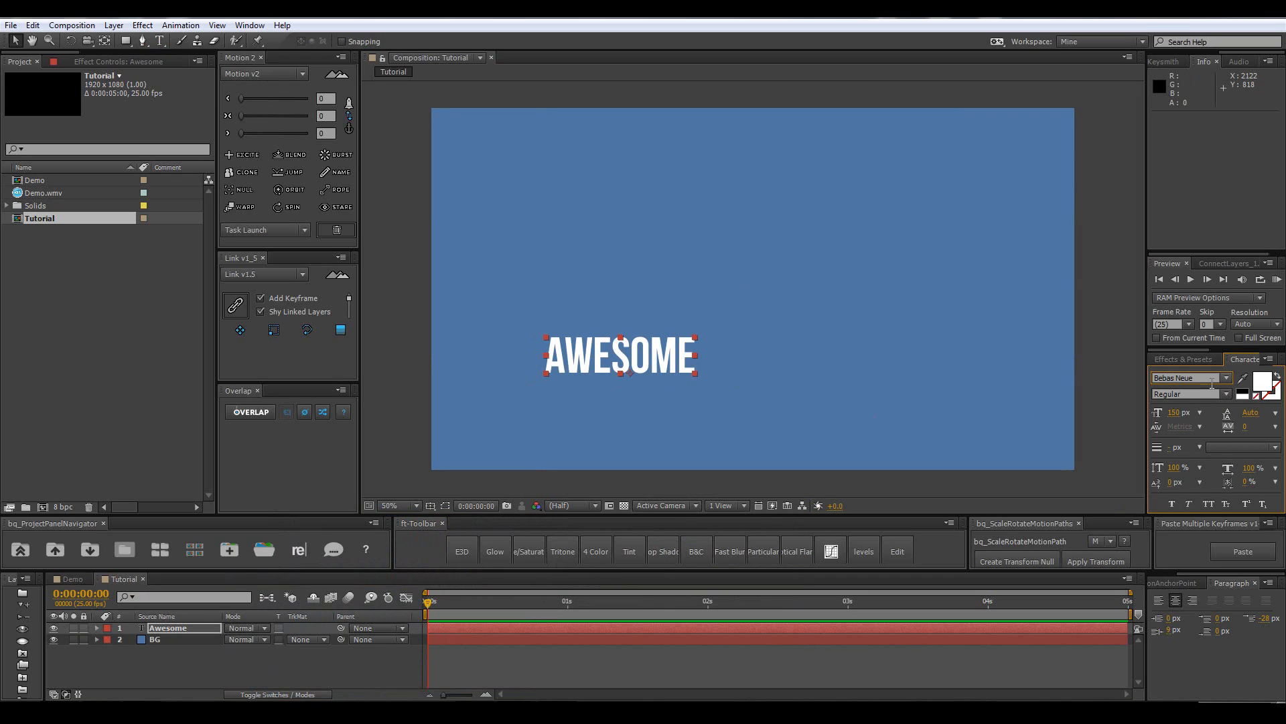
pyautogui.click(1174, 412)
pyautogui.write('1')
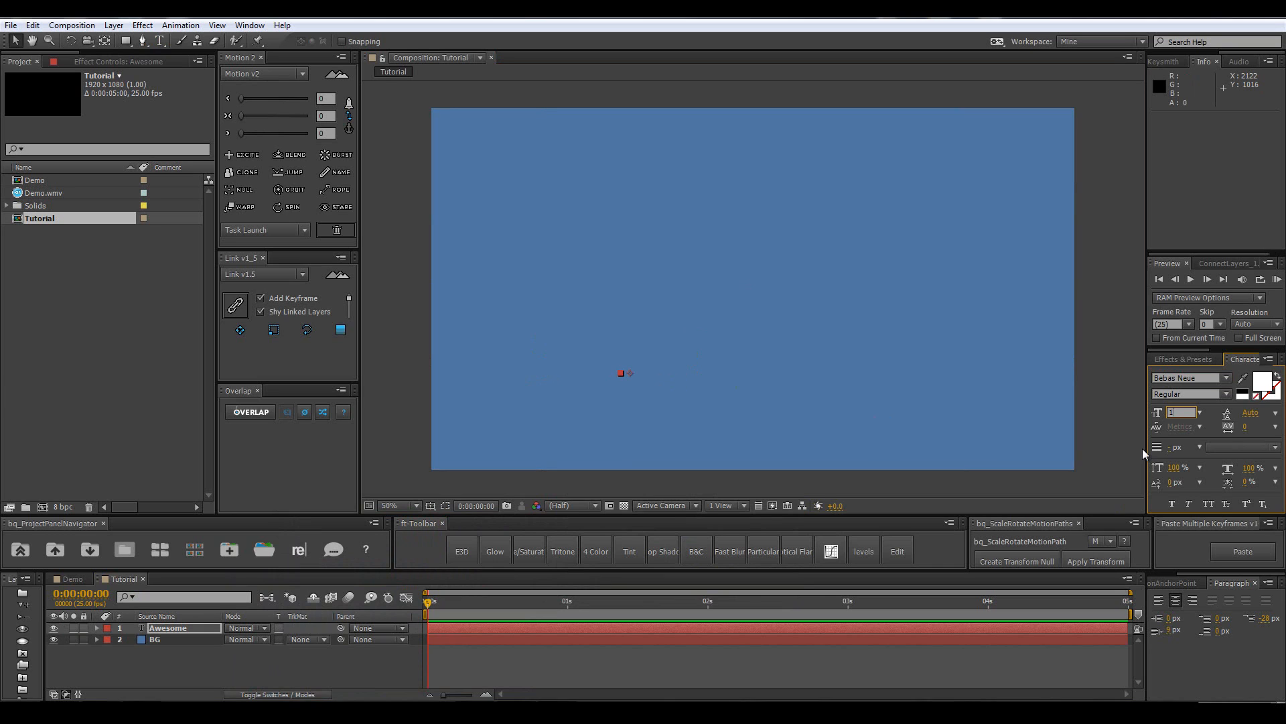
pyautogui.write('80')
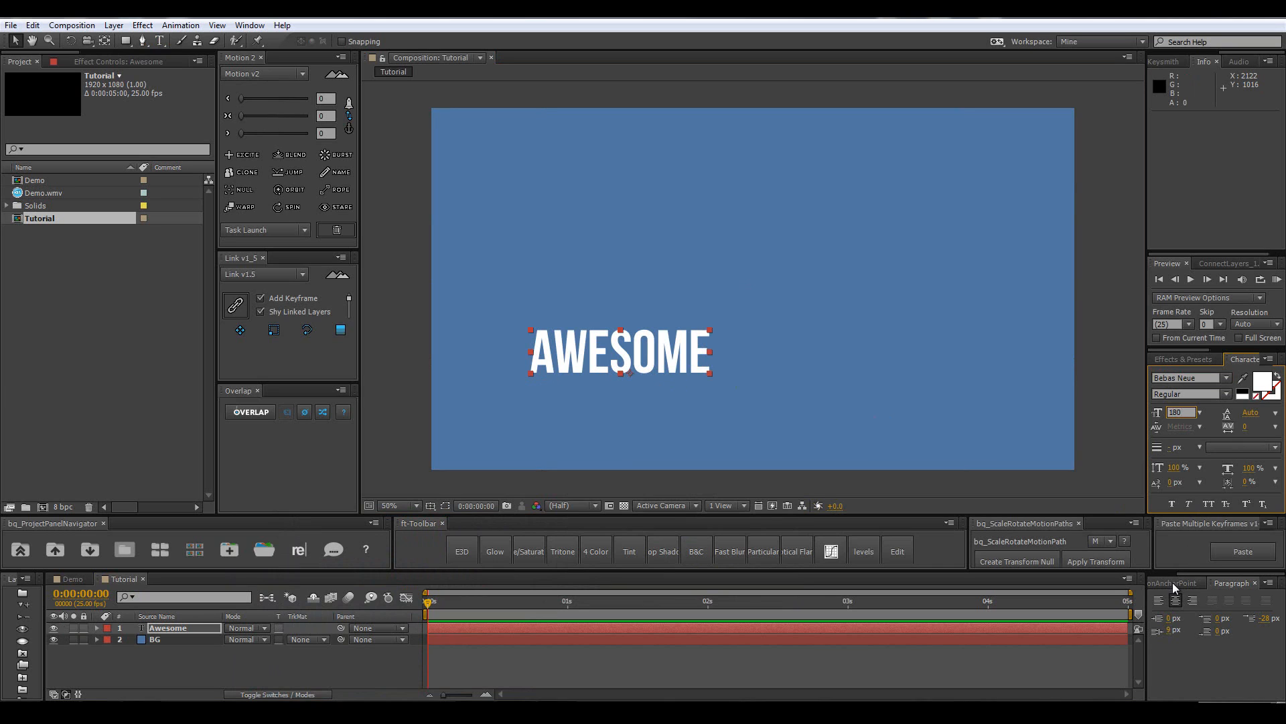
# Reposition the text layer's anchor point to its middle and centre the layer in the composition.
pyautogui.click(1172, 581)
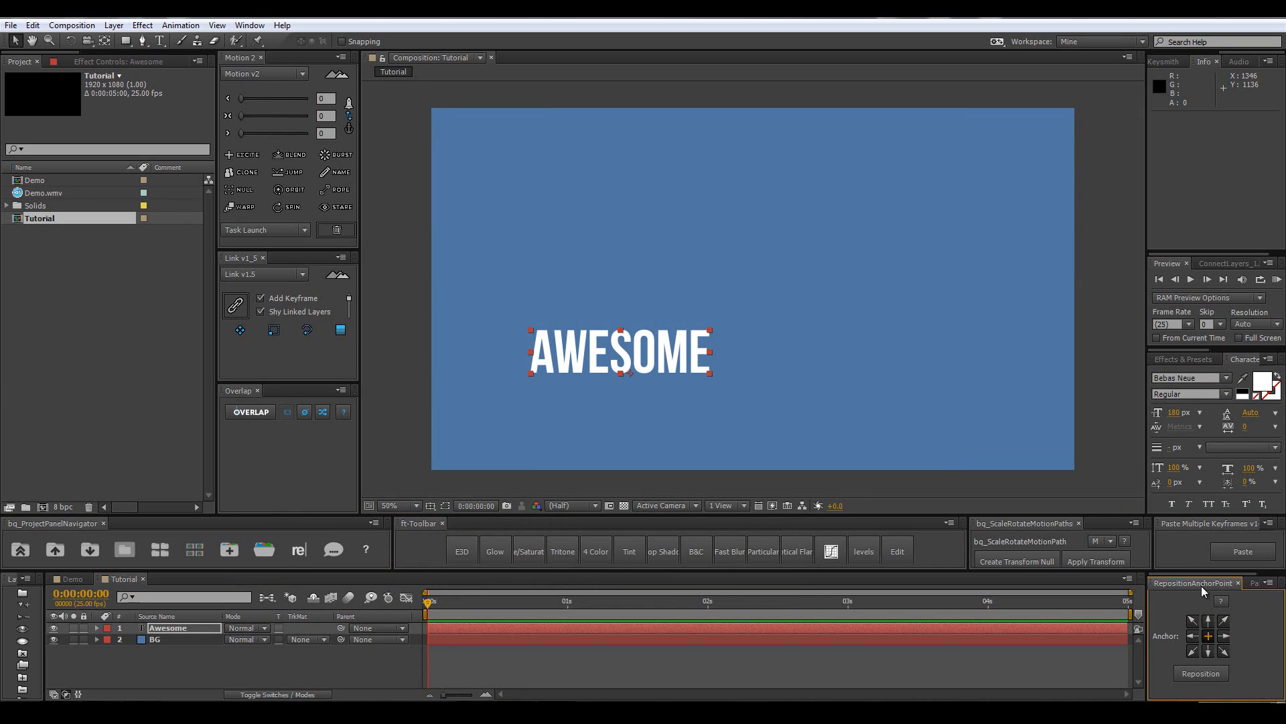
pyautogui.click(1191, 674)
pyautogui.click(658, 364)
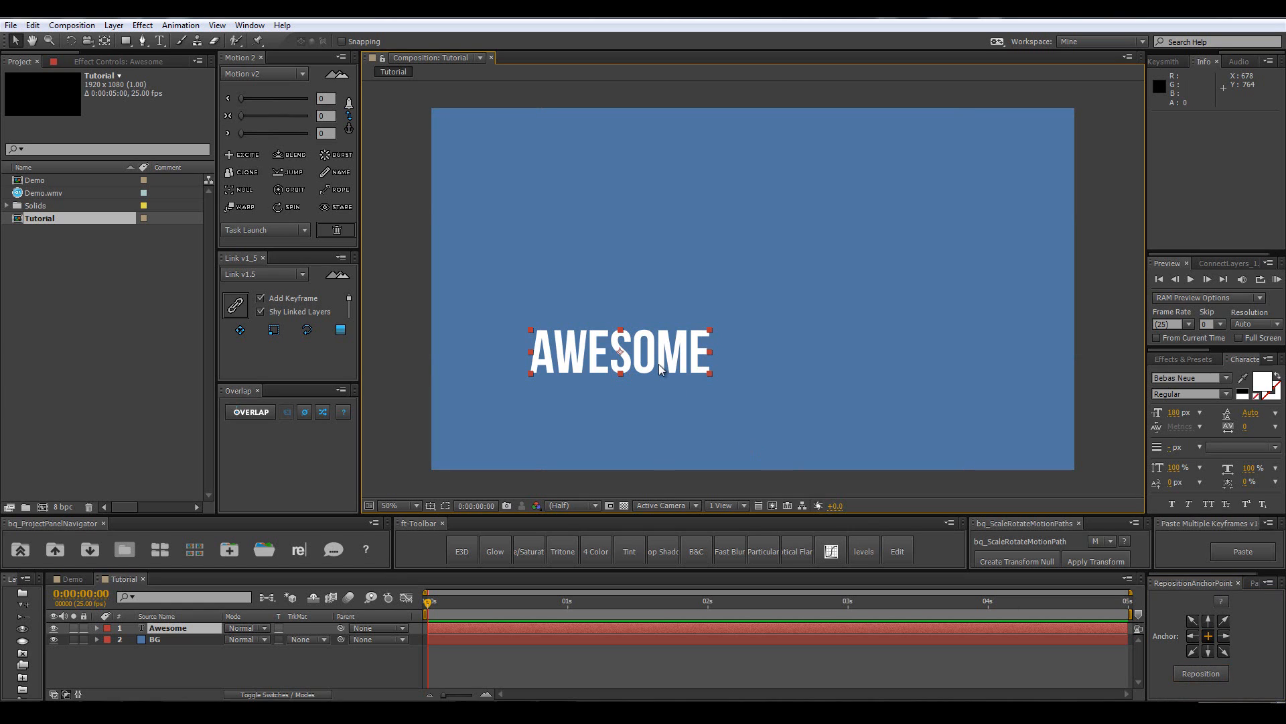
pyautogui.hotkey('ctrl', 'Home')
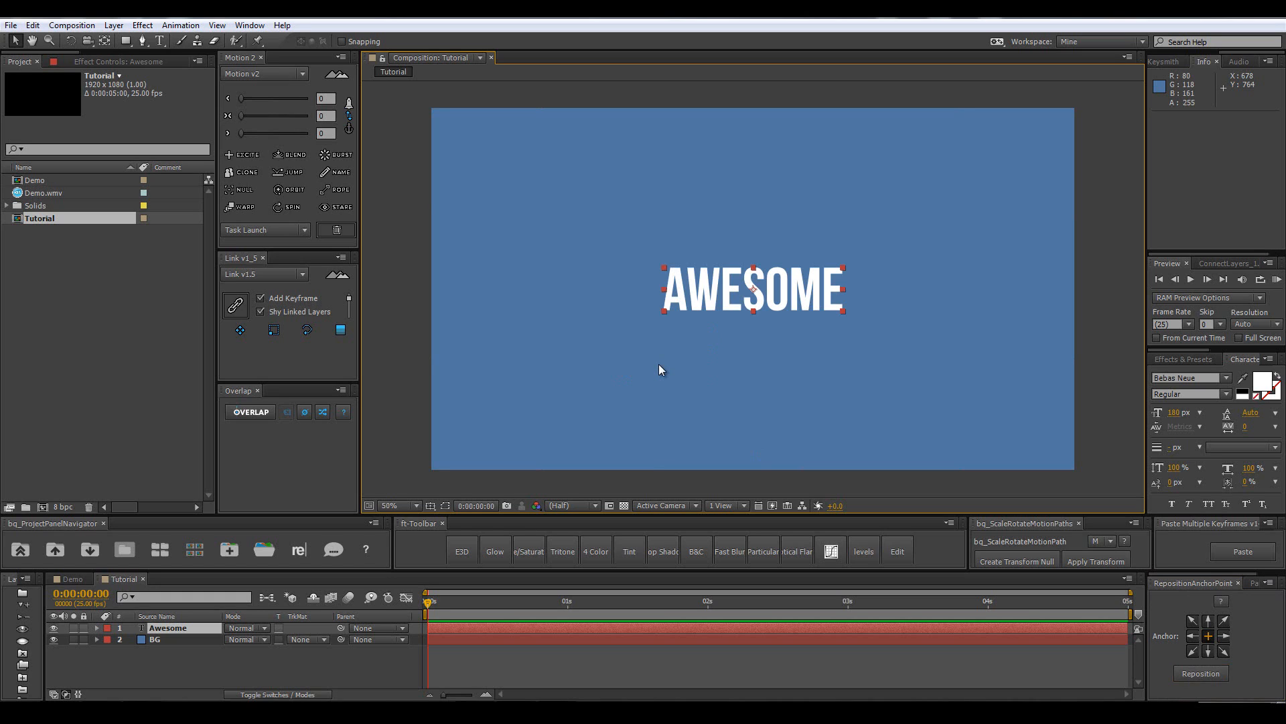
# Find the CC Bender effect and apply it to the Awesome text layer.
pyautogui.click(1185, 360)
pyautogui.moveTo(1199, 347); pyautogui.dragTo(1196, 228)
pyautogui.click(1193, 251)
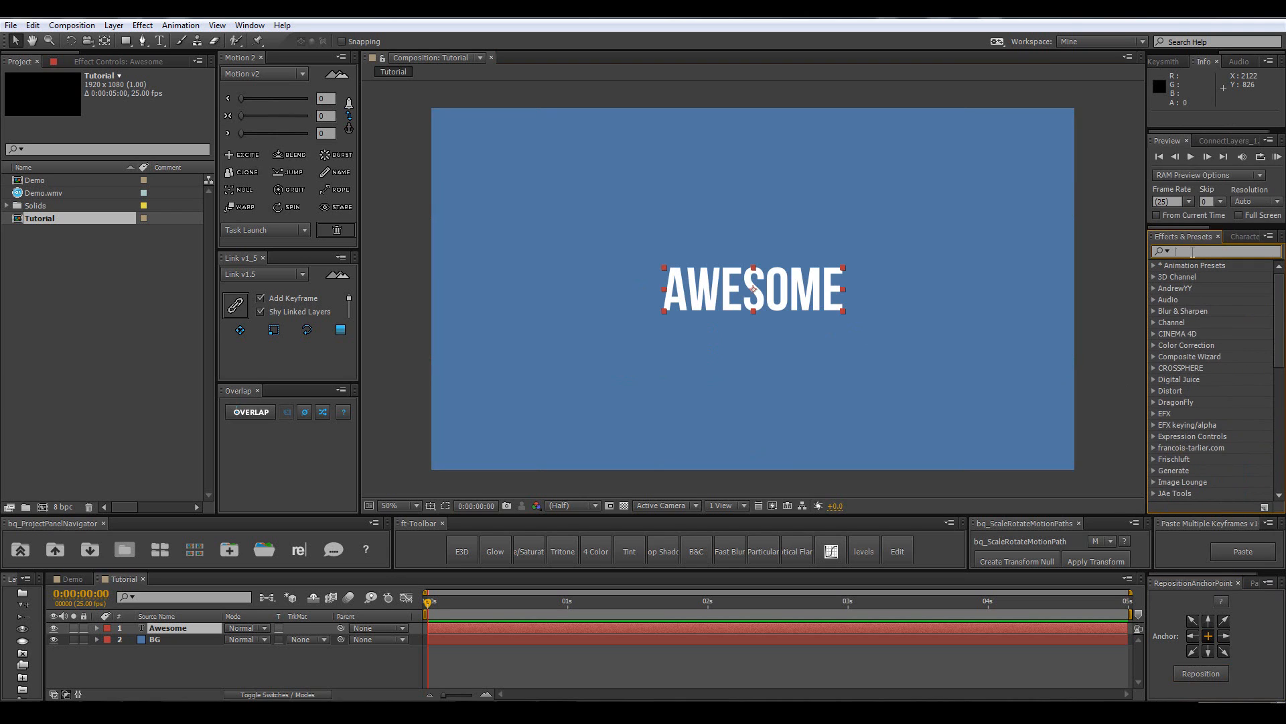
pyautogui.write('cc be')
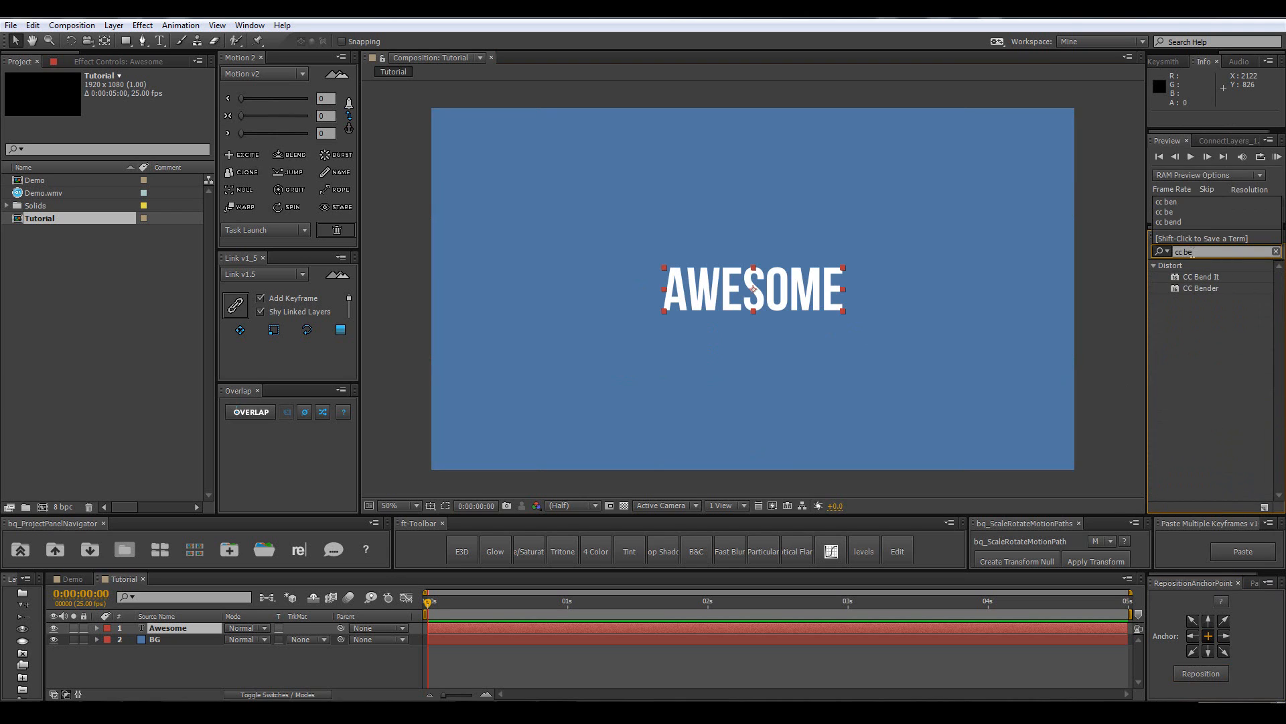
pyautogui.moveTo(1201, 288); pyautogui.dragTo(742, 280)
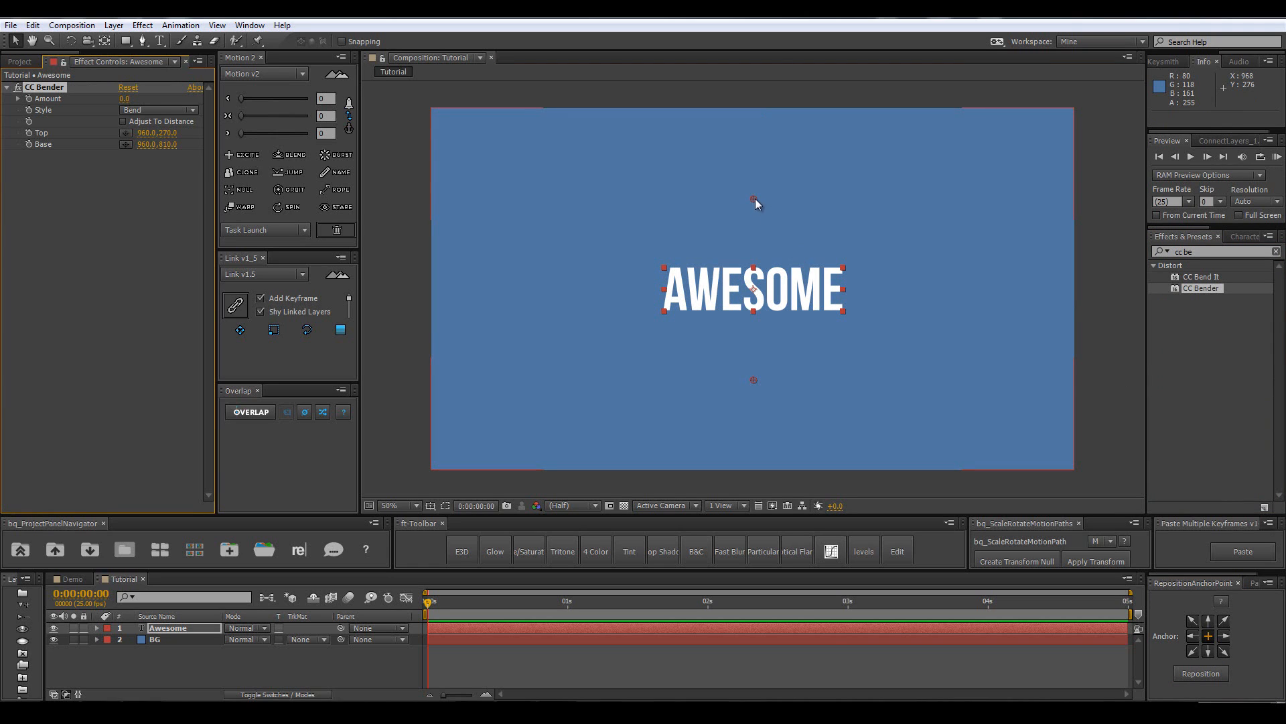
# Move CC Bender's Top point just above the text to 960, 452 and its Base point just below to 960, 626.
pyautogui.moveTo(754, 198); pyautogui.dragTo(756, 260)
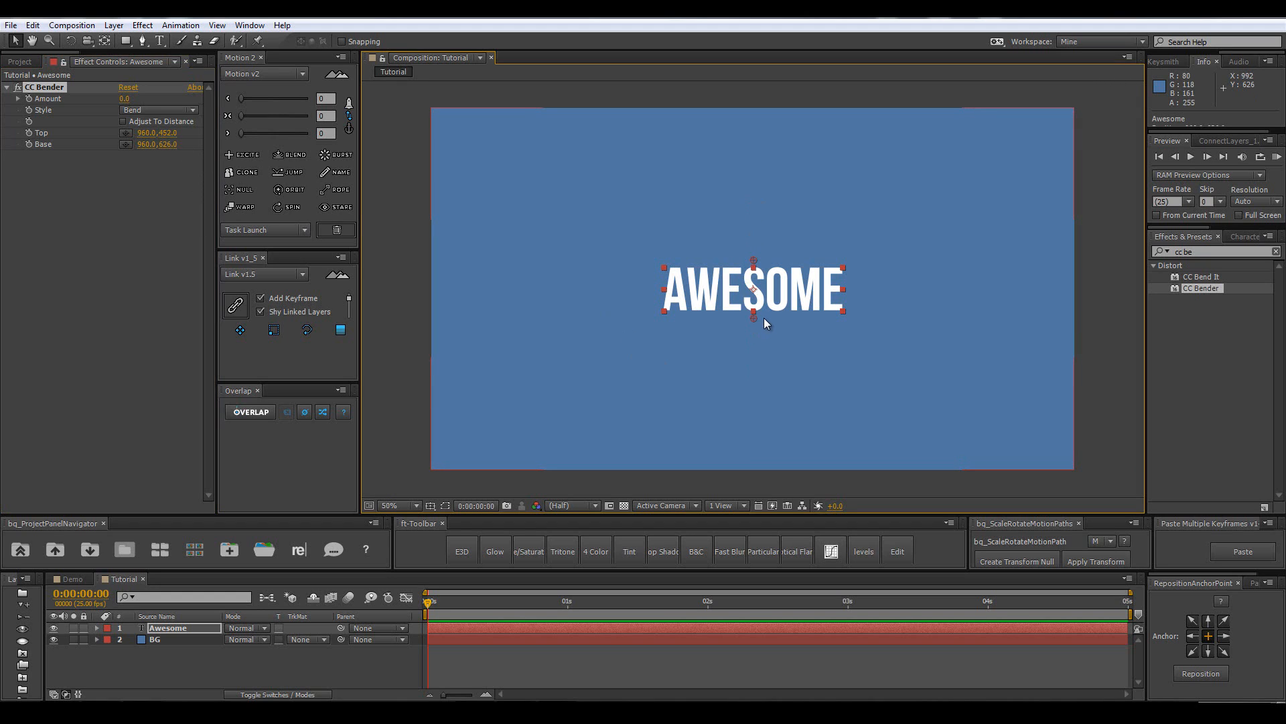
pyautogui.press('.')
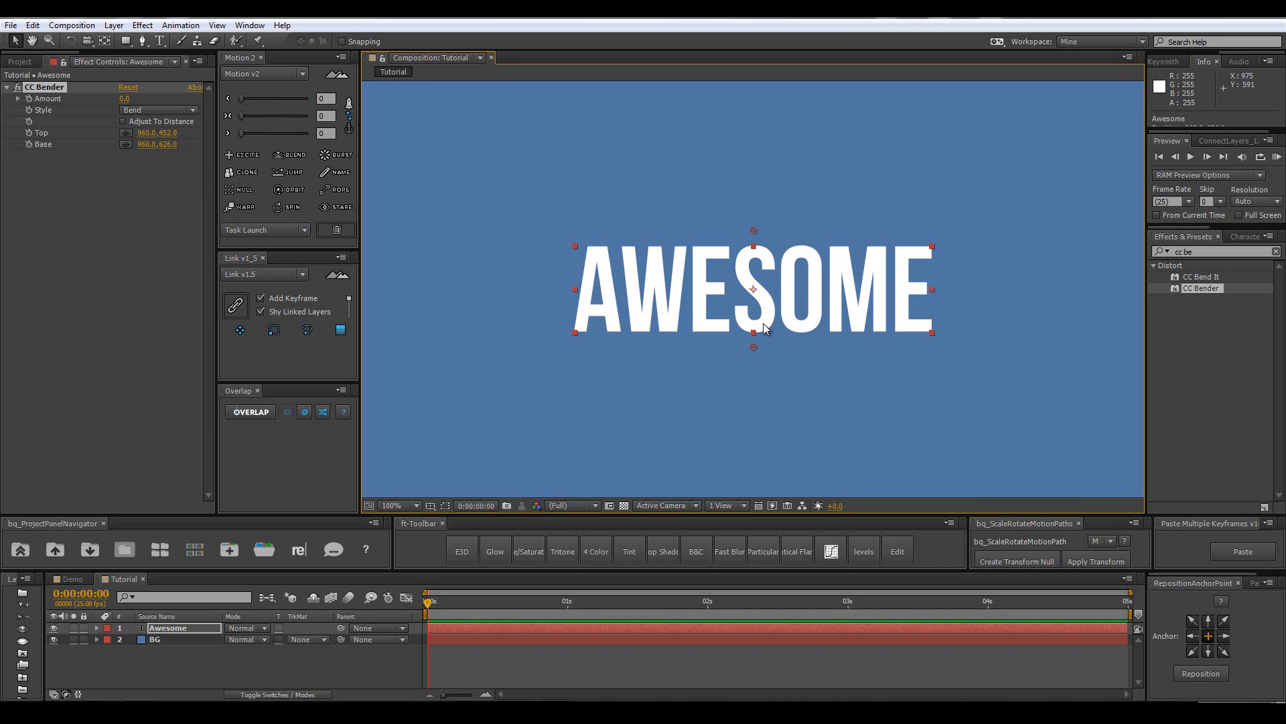
pyautogui.press(',')
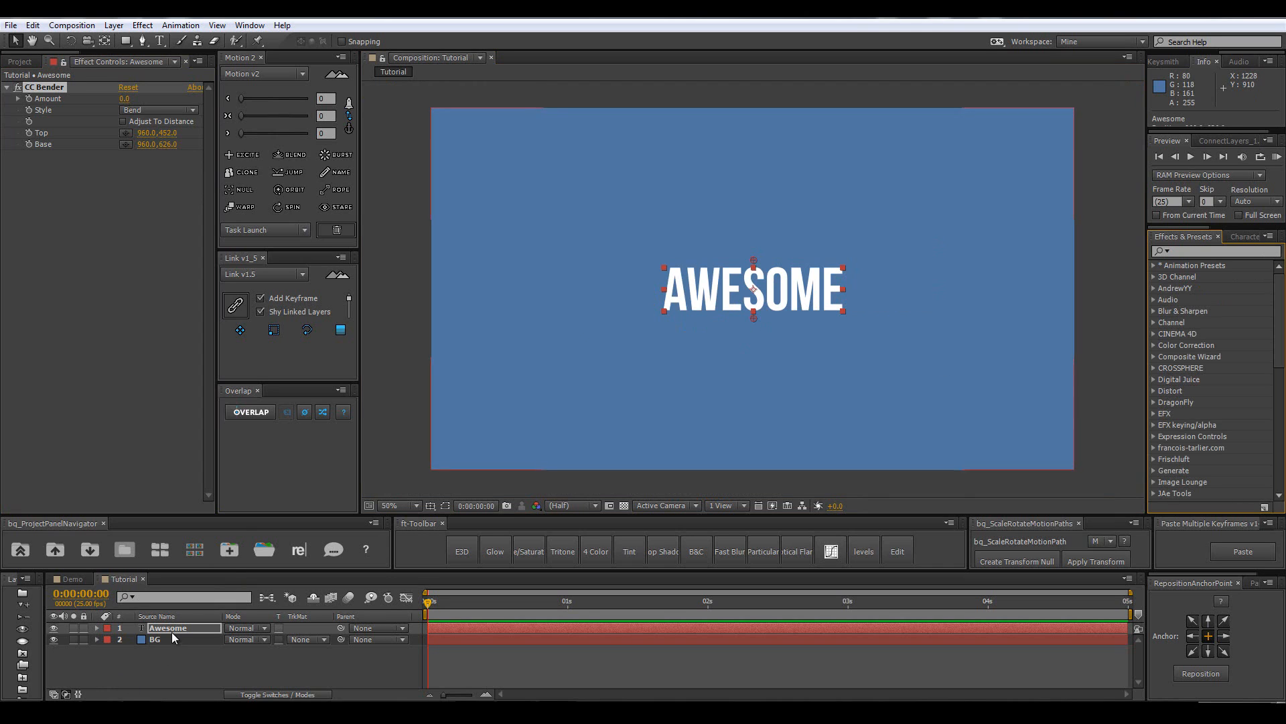
# Keyframe the text's centred position at 1 second and its start position off-screen left at -288, 540 at 0 seconds.
pyautogui.click(170, 629)
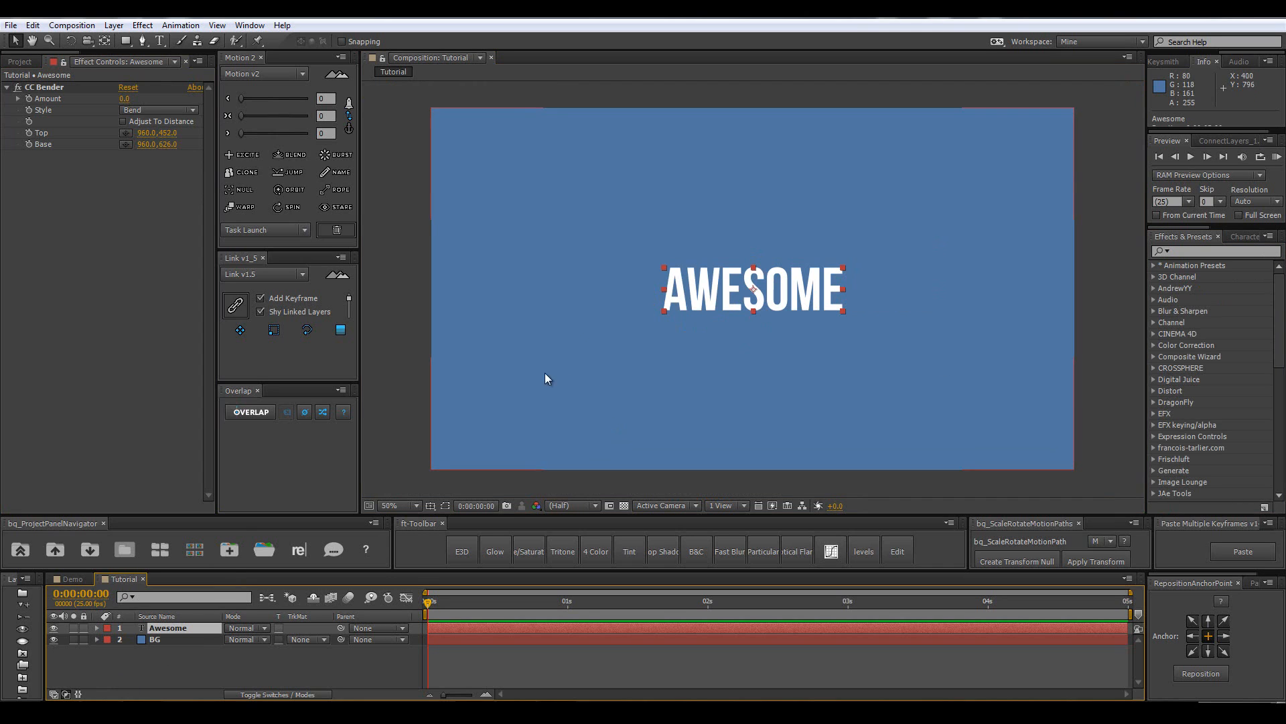
pyautogui.press('p')
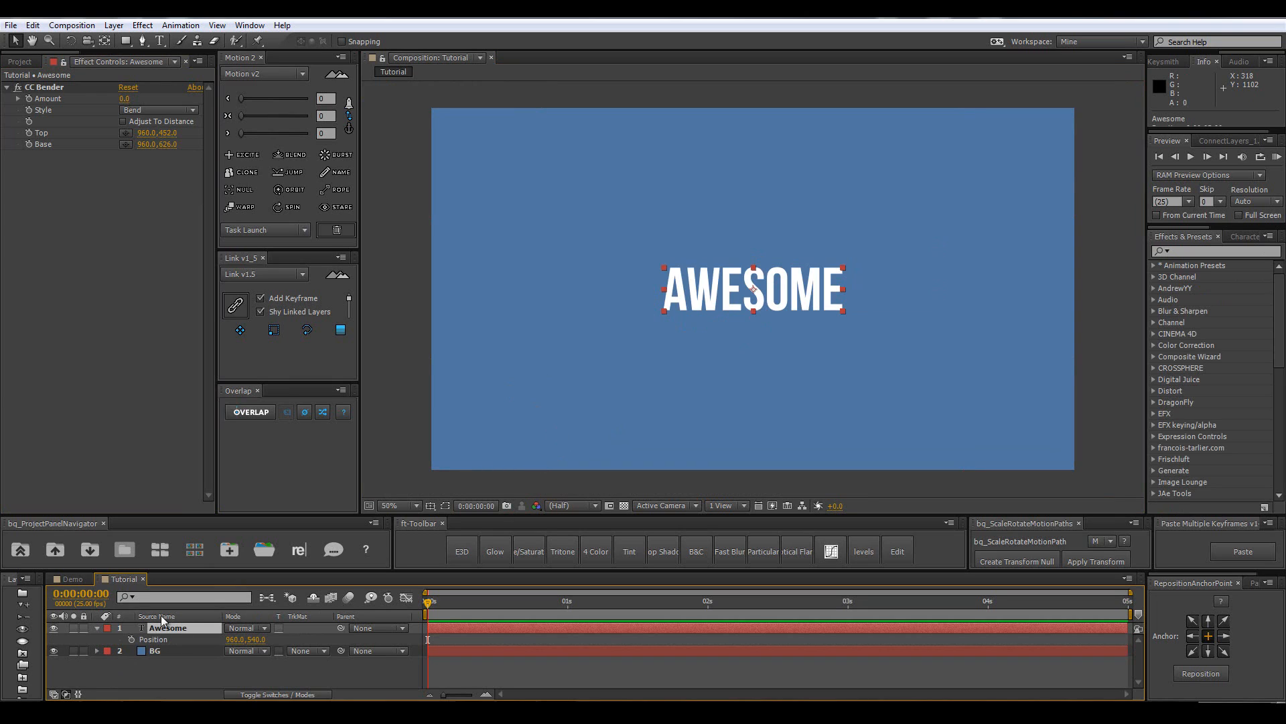
pyautogui.click(131, 640)
pyautogui.click(566, 605)
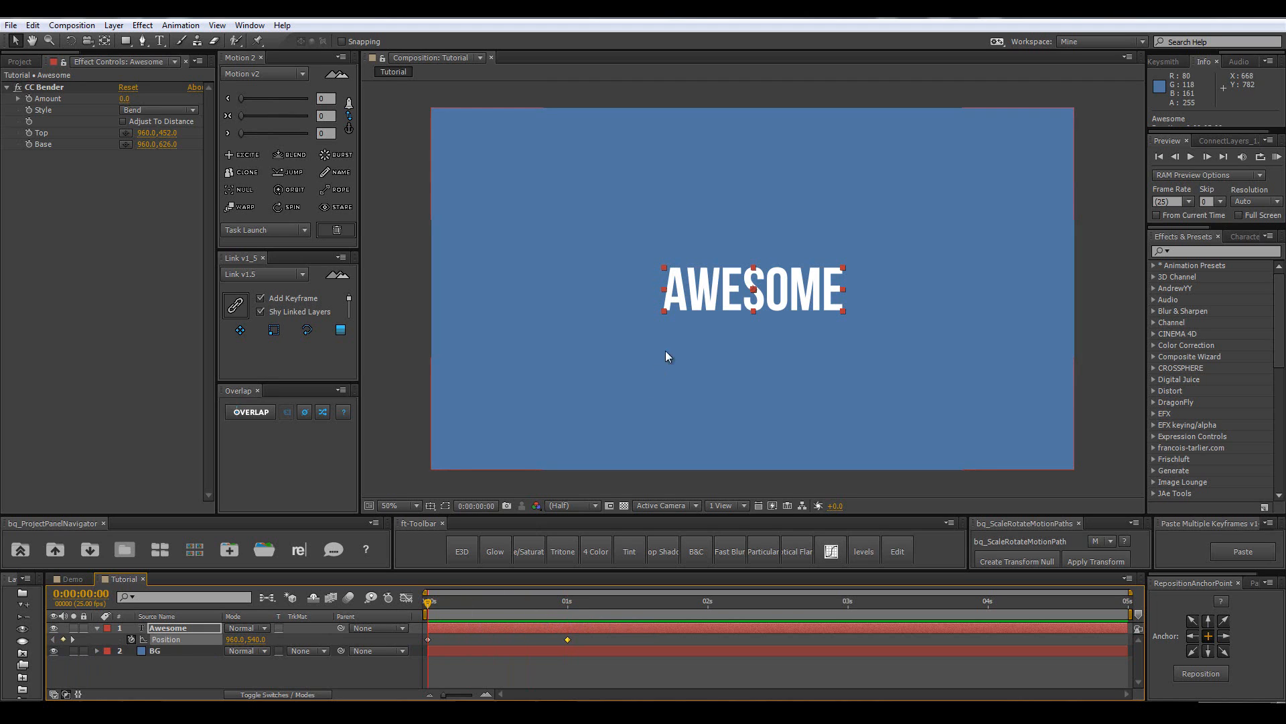
pyautogui.moveTo(726, 299); pyautogui.dragTo(308, 300)
# End the work area at 0:00:01:10 and preview the text's slide-in animation.
pyautogui.press('space')
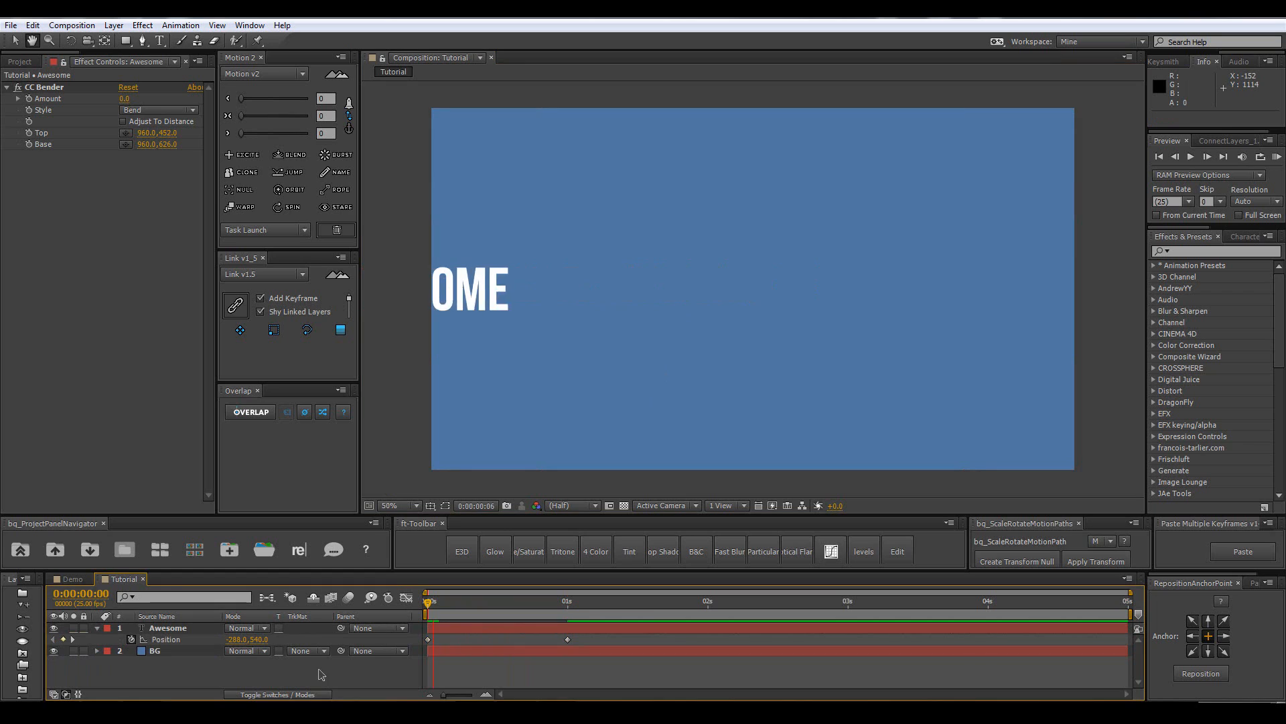
pyautogui.click(573, 607)
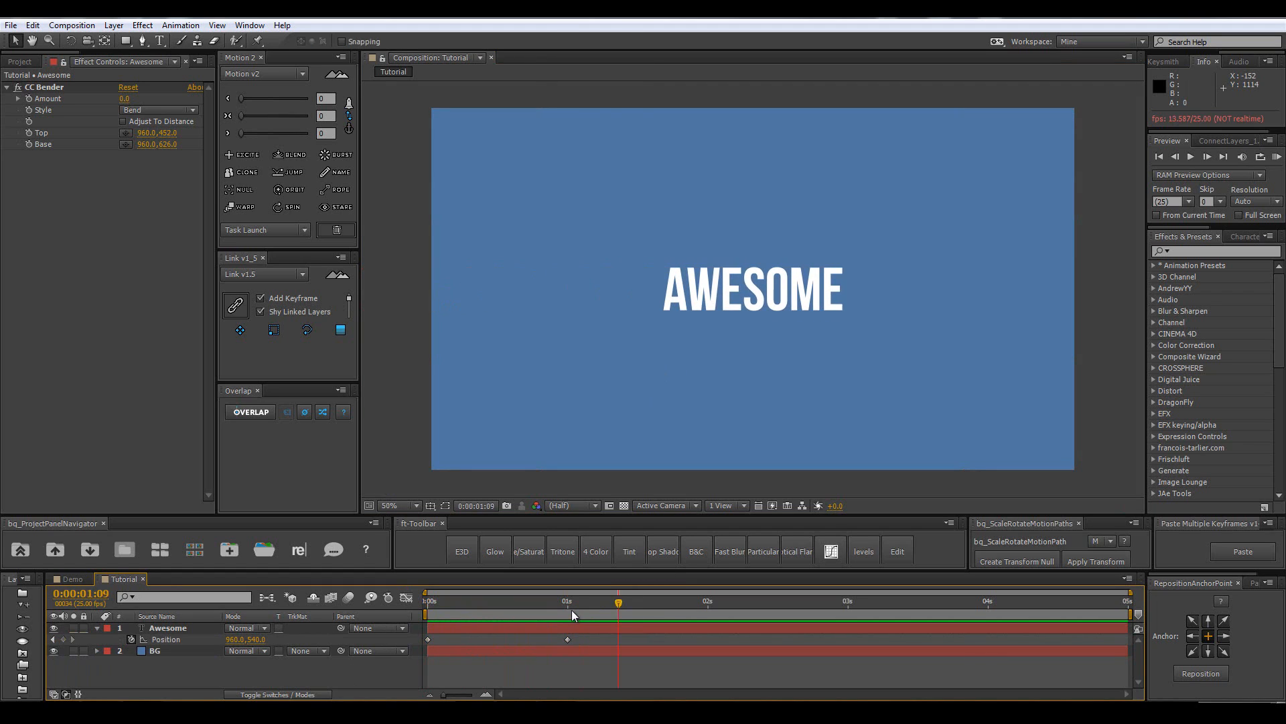
pyautogui.press('n')
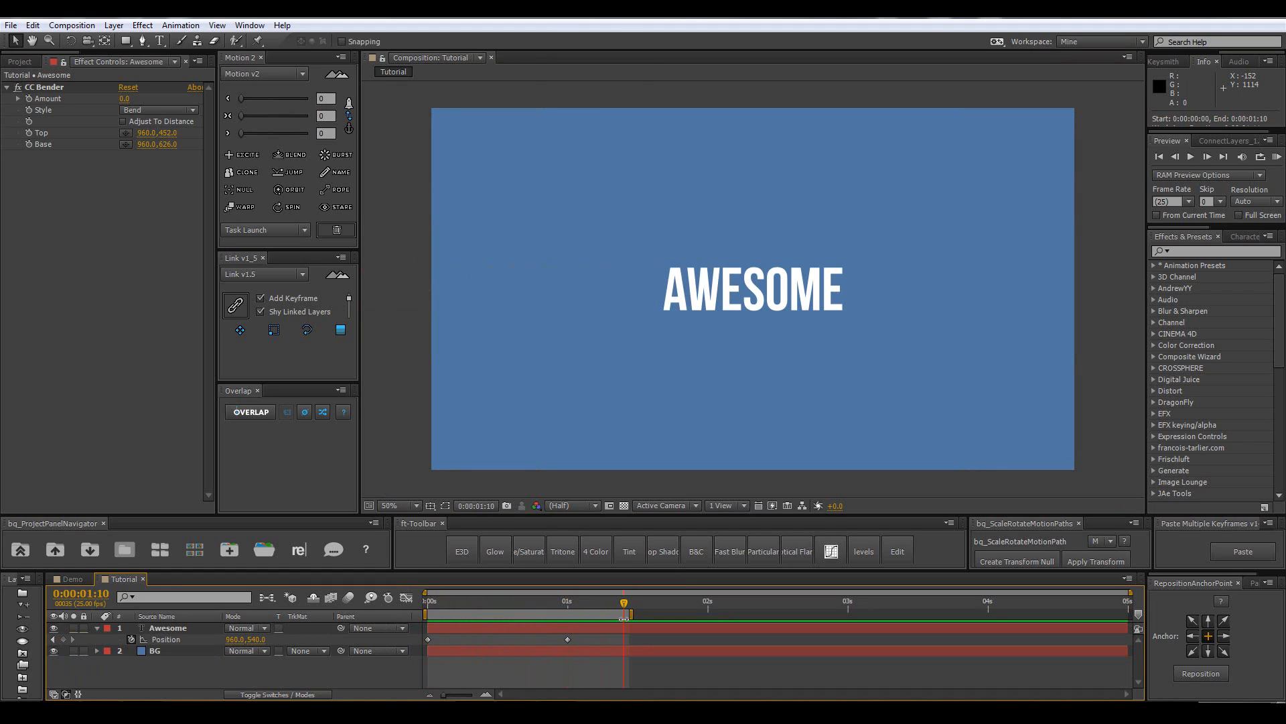
pyautogui.press('KP_0')
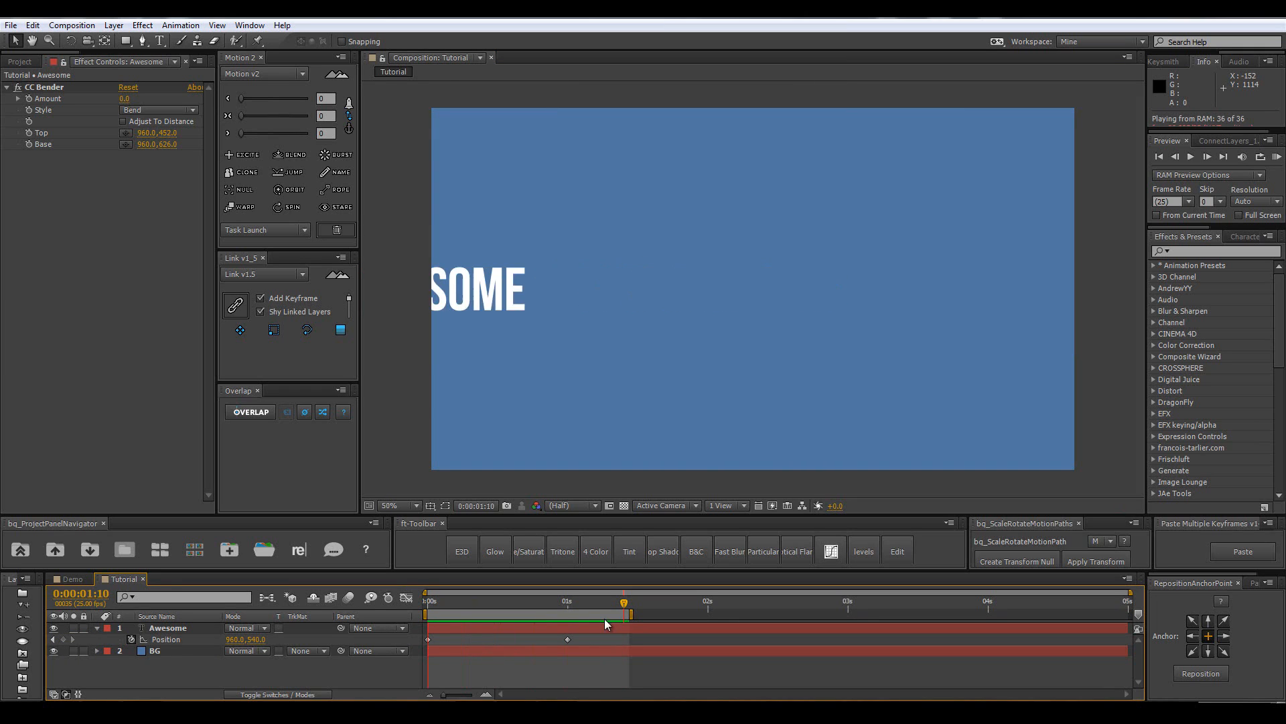
# Lengthen the outgoing ease of the text's first Position keyframe in the speed graph, and preview the slide-in.
pyautogui.moveTo(566, 599); pyautogui.dragTo(403, 614)
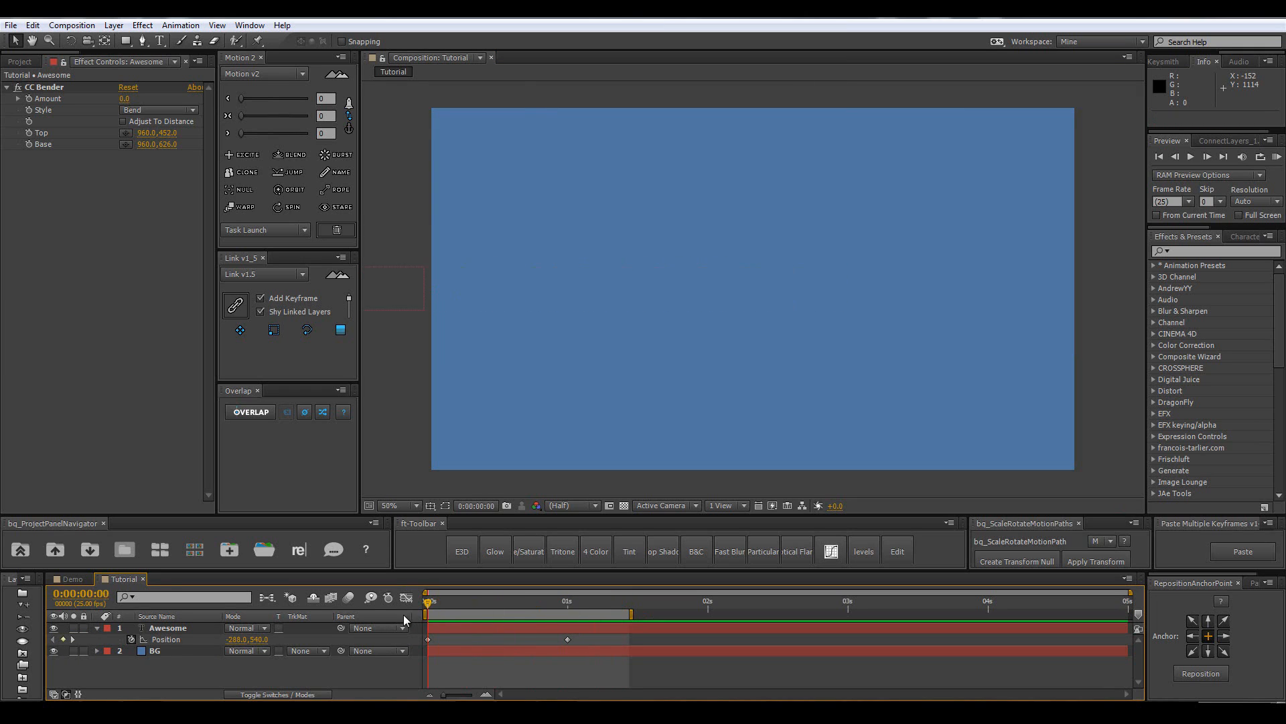
pyautogui.click(405, 634)
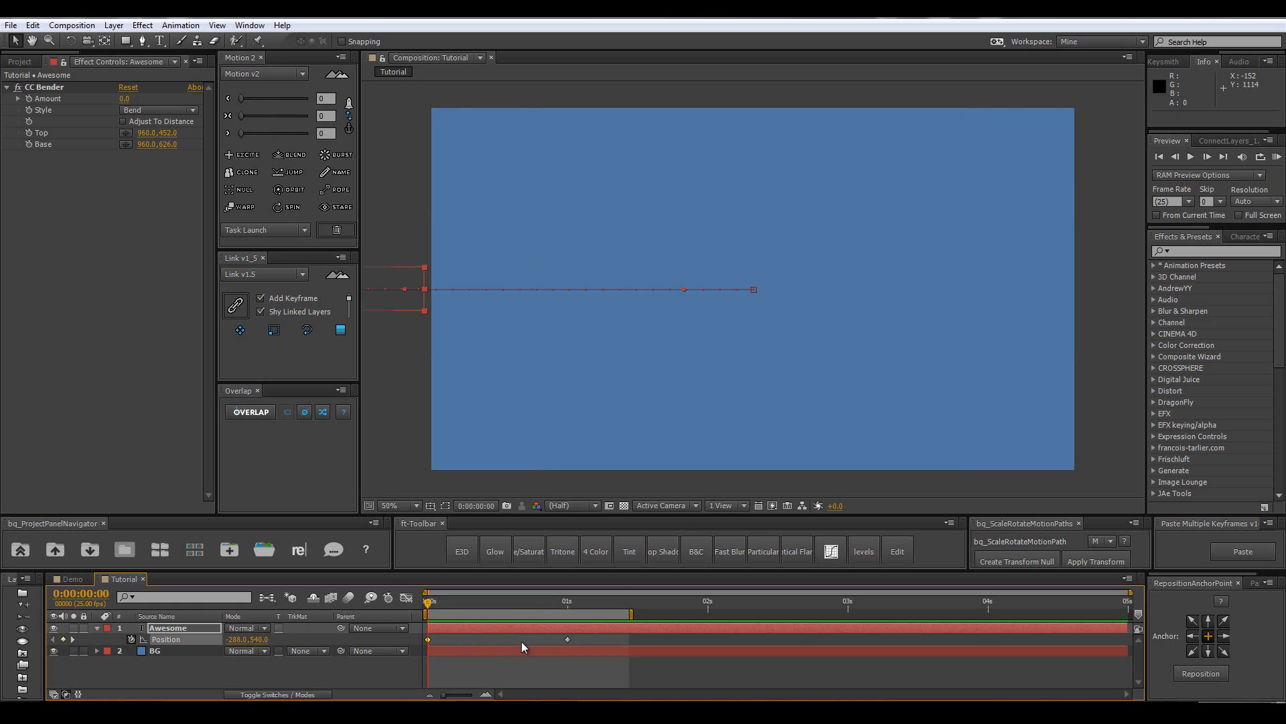
pyautogui.click(407, 598)
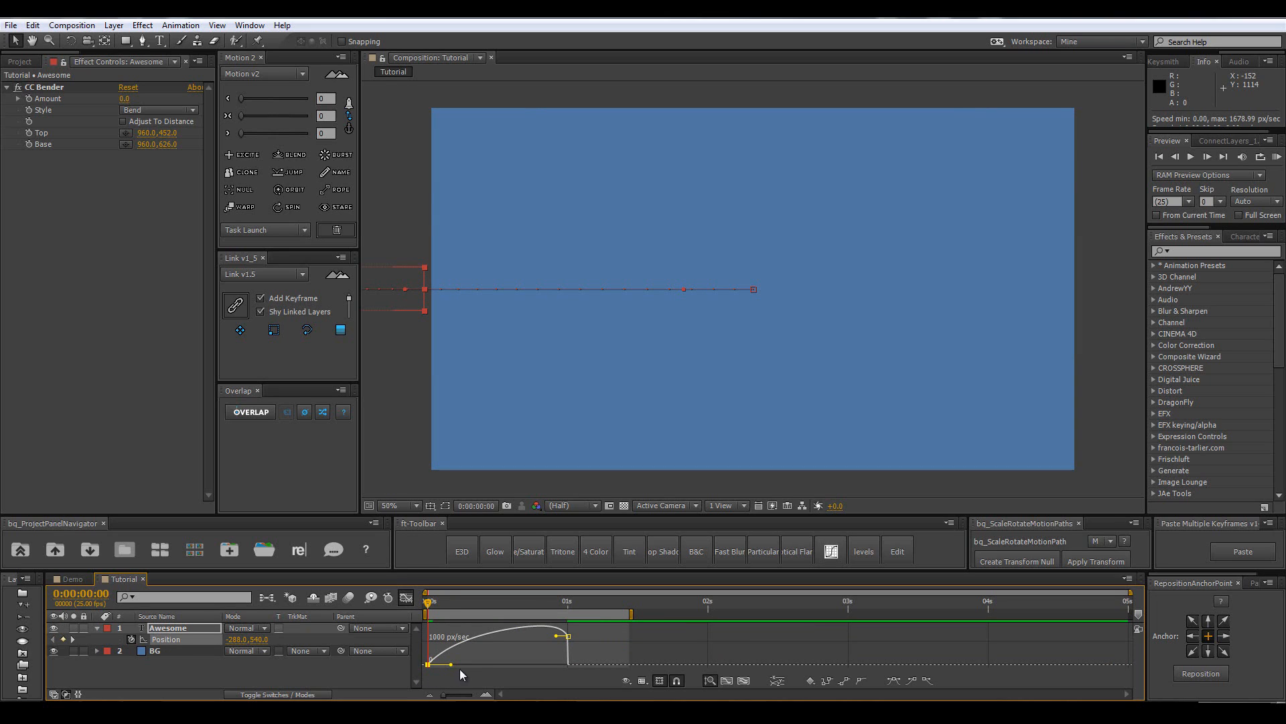
pyautogui.moveTo(455, 666); pyautogui.dragTo(490, 675)
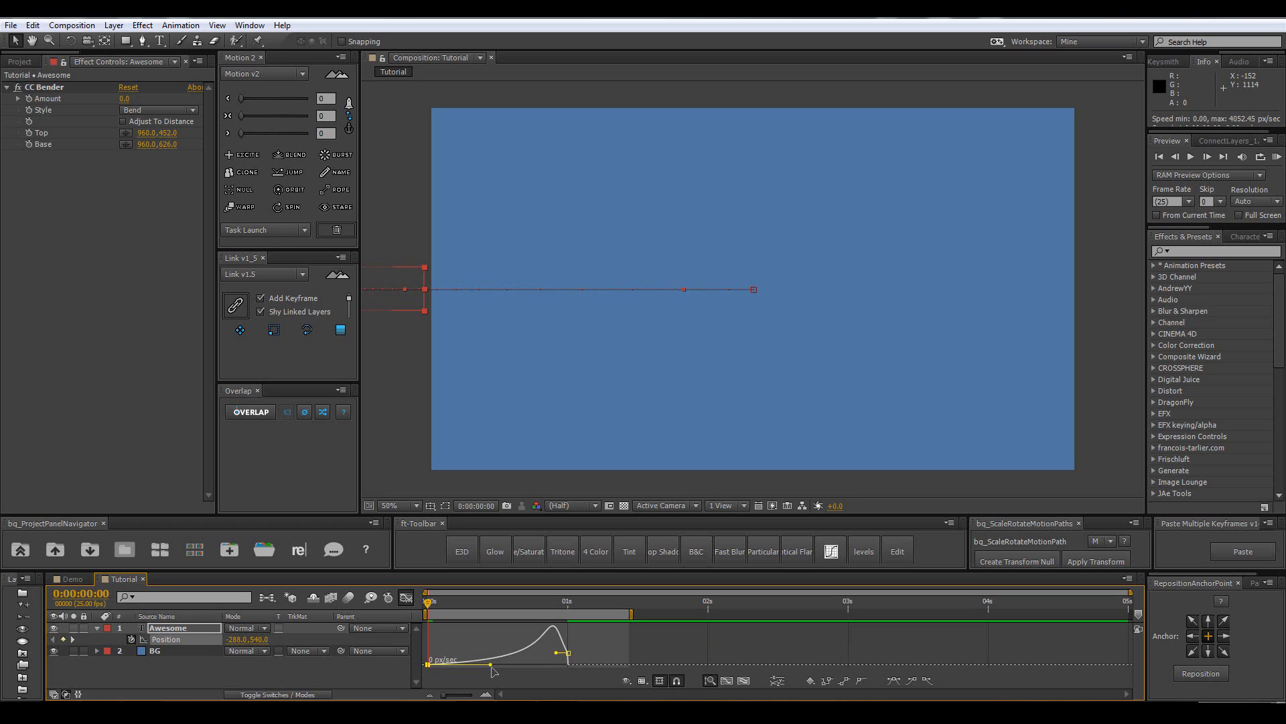
pyautogui.click(407, 598)
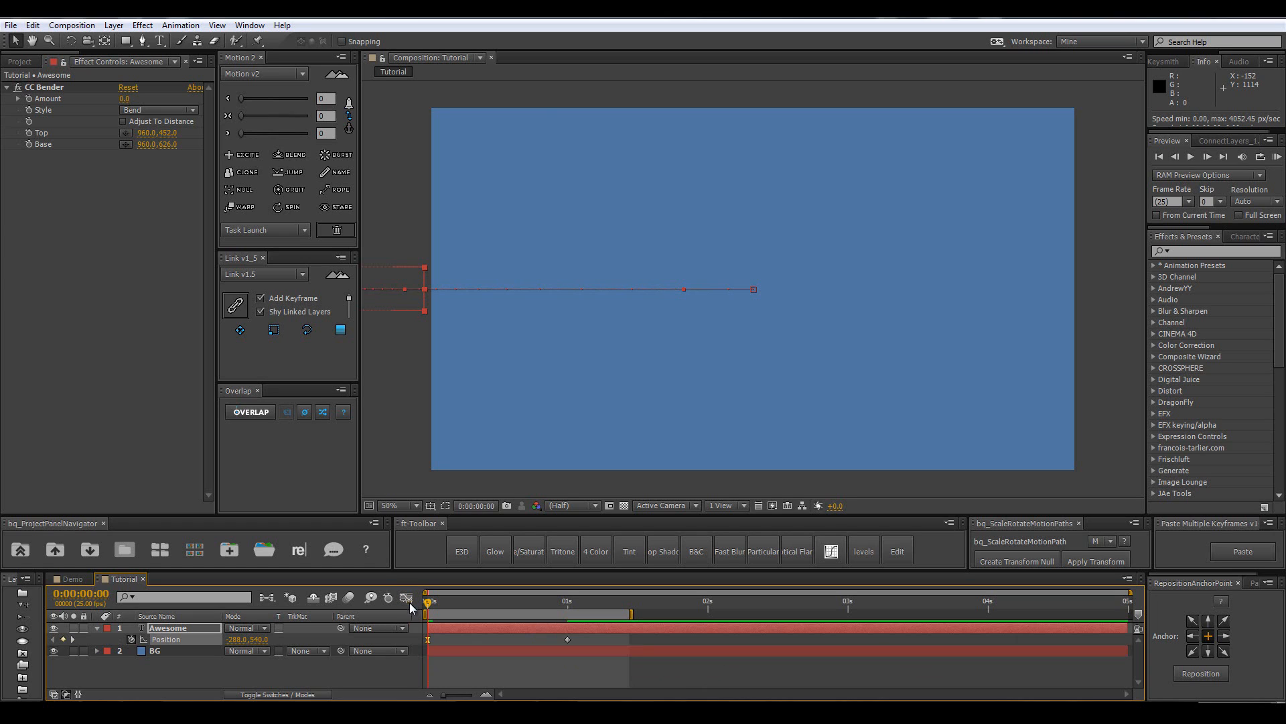
pyautogui.click(364, 675)
pyautogui.press('space')
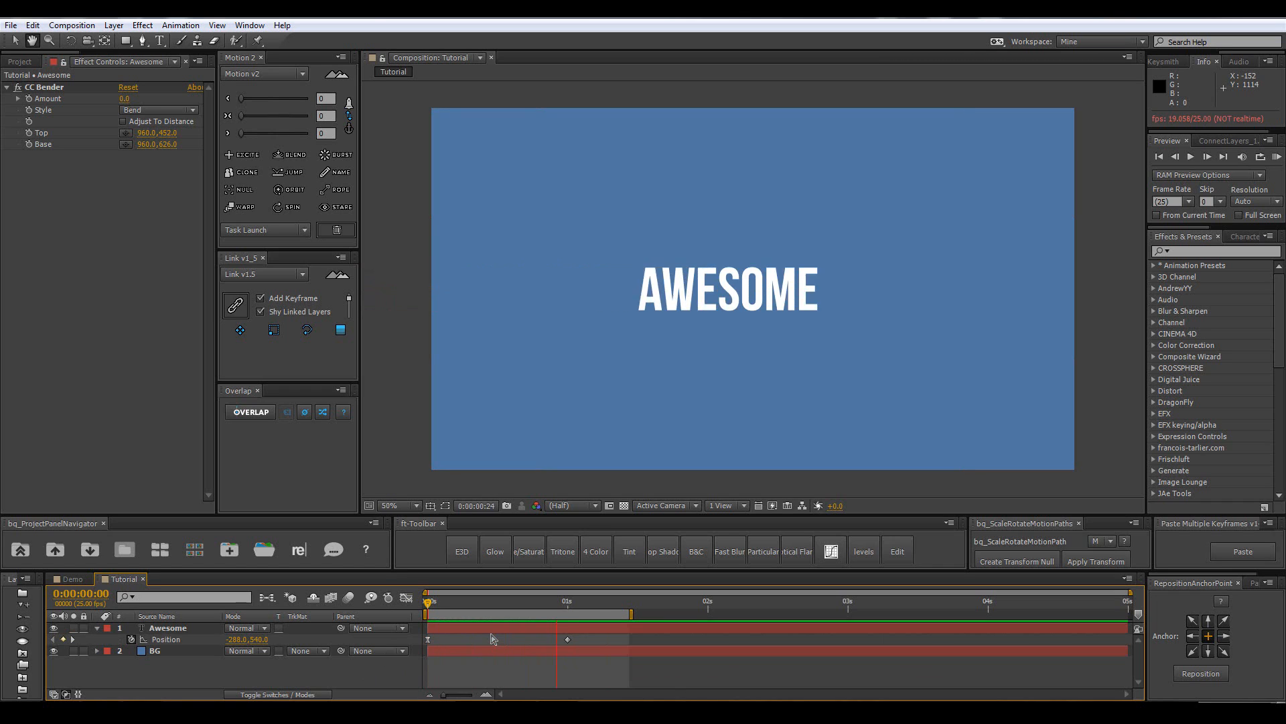
# Try CC Bender at 0:00:00:21 with Amount -20, the Marilyn style and Amount 3, and return to the Bend style with Amount -11.
pyautogui.moveTo(439, 605); pyautogui.dragTo(546, 608)
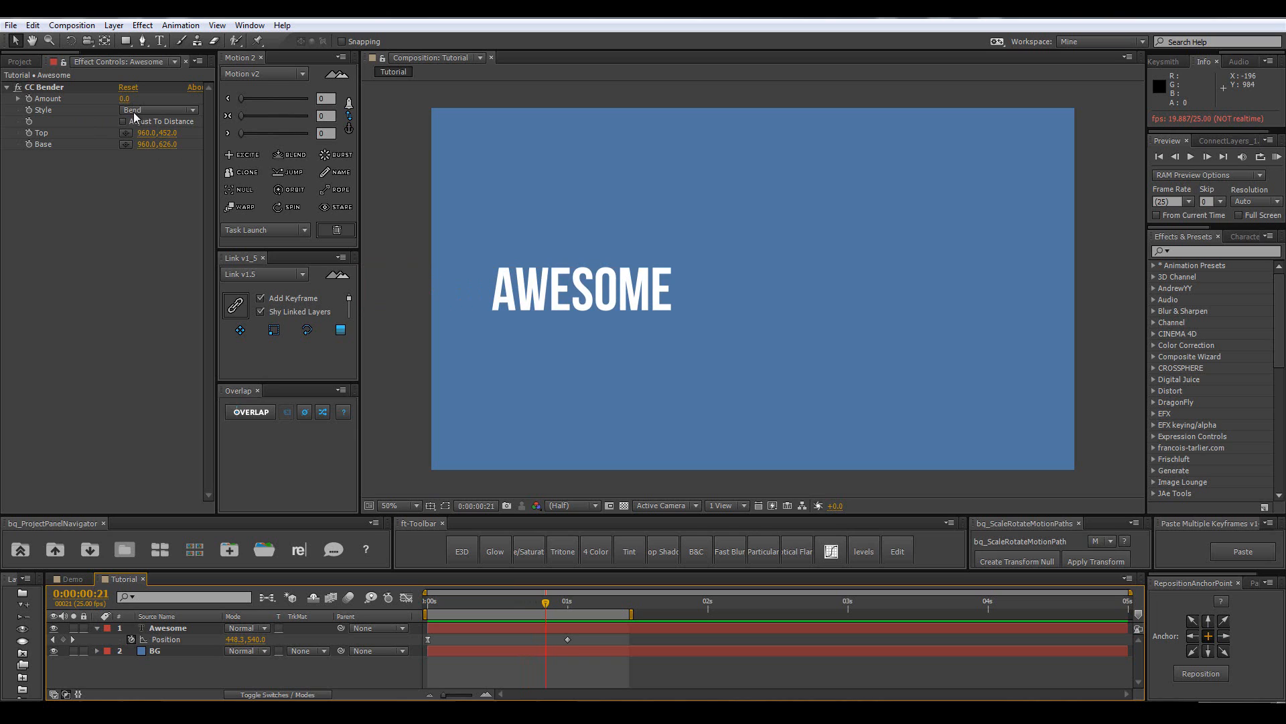
pyautogui.moveTo(124, 99)
pyautogui.mouseDown()
pyautogui.moveTo(137, 112)
pyautogui.moveTo(125, 119)
pyautogui.mouseUp()
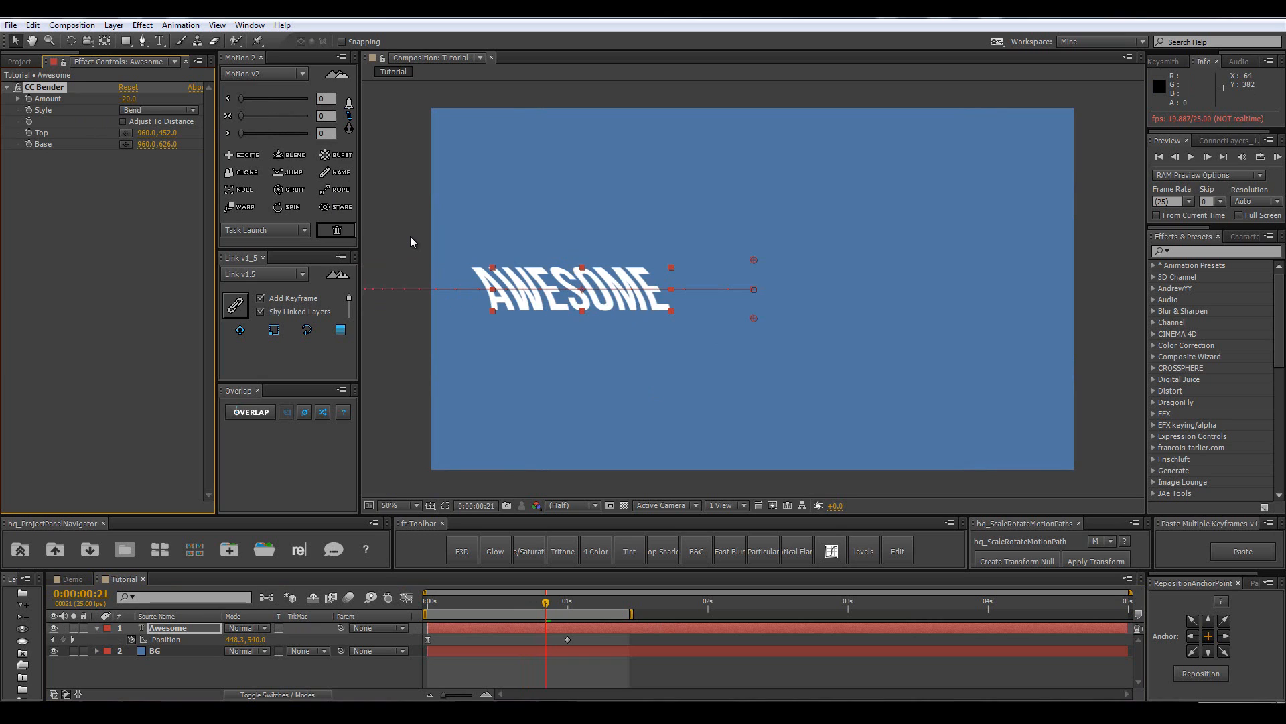
pyautogui.click(140, 110)
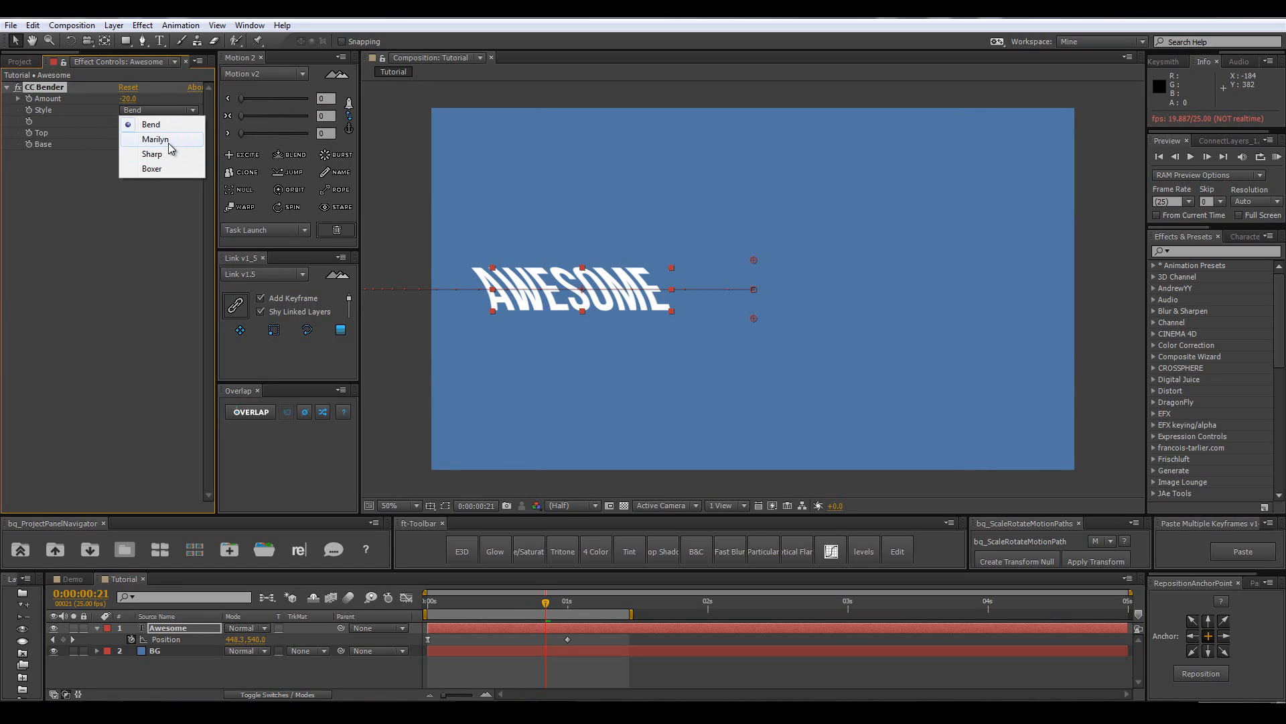
pyautogui.click(168, 141)
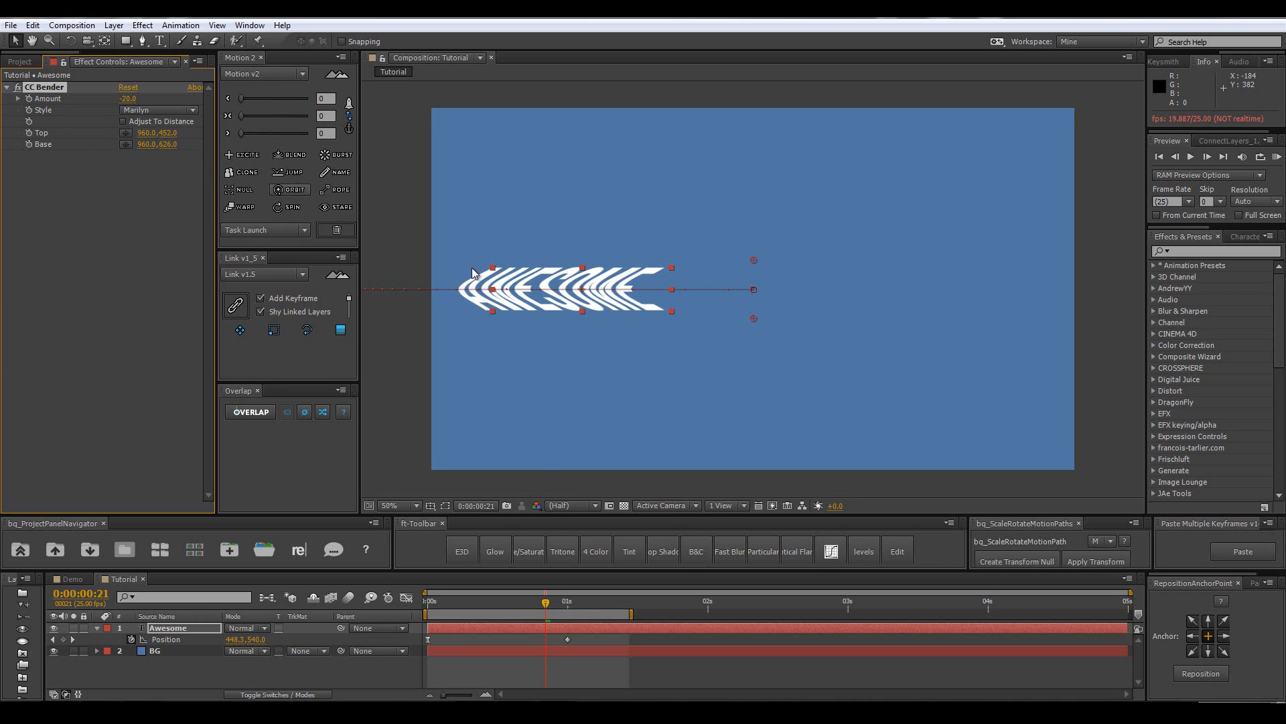
pyautogui.click(136, 110)
pyautogui.click(134, 110)
pyautogui.moveTo(126, 99); pyautogui.dragTo(163, 105)
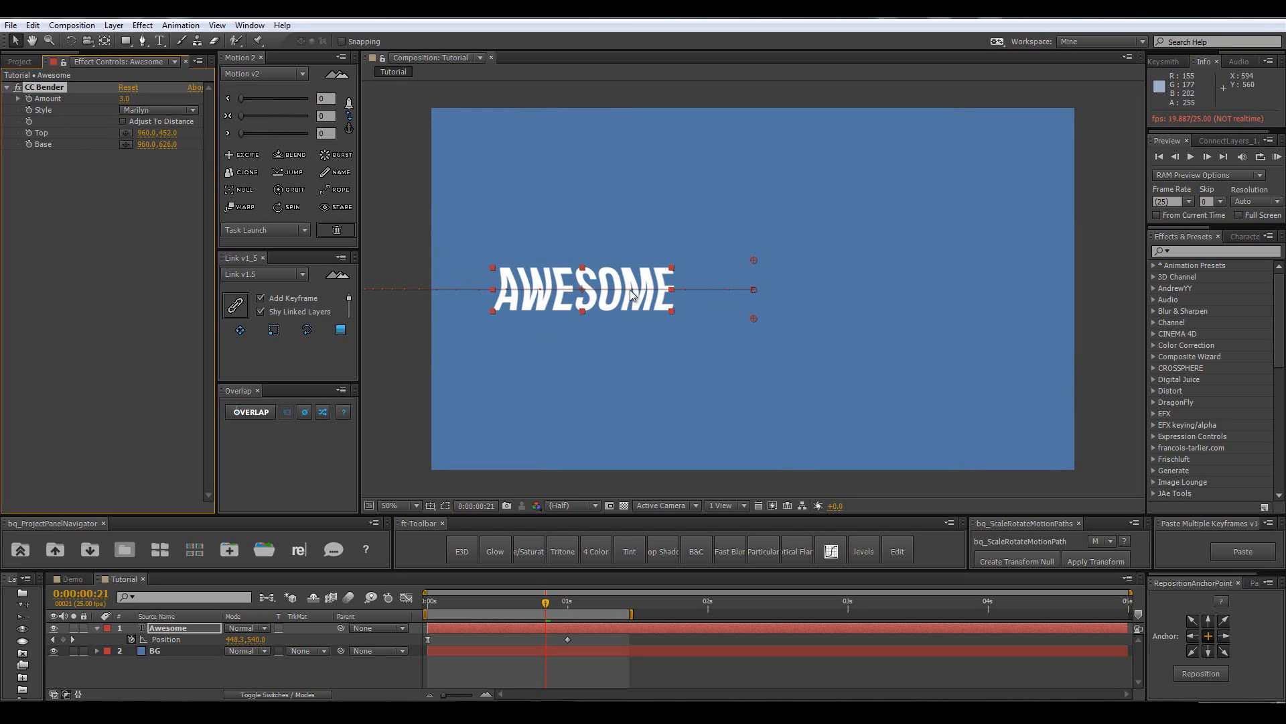
pyautogui.click(161, 110)
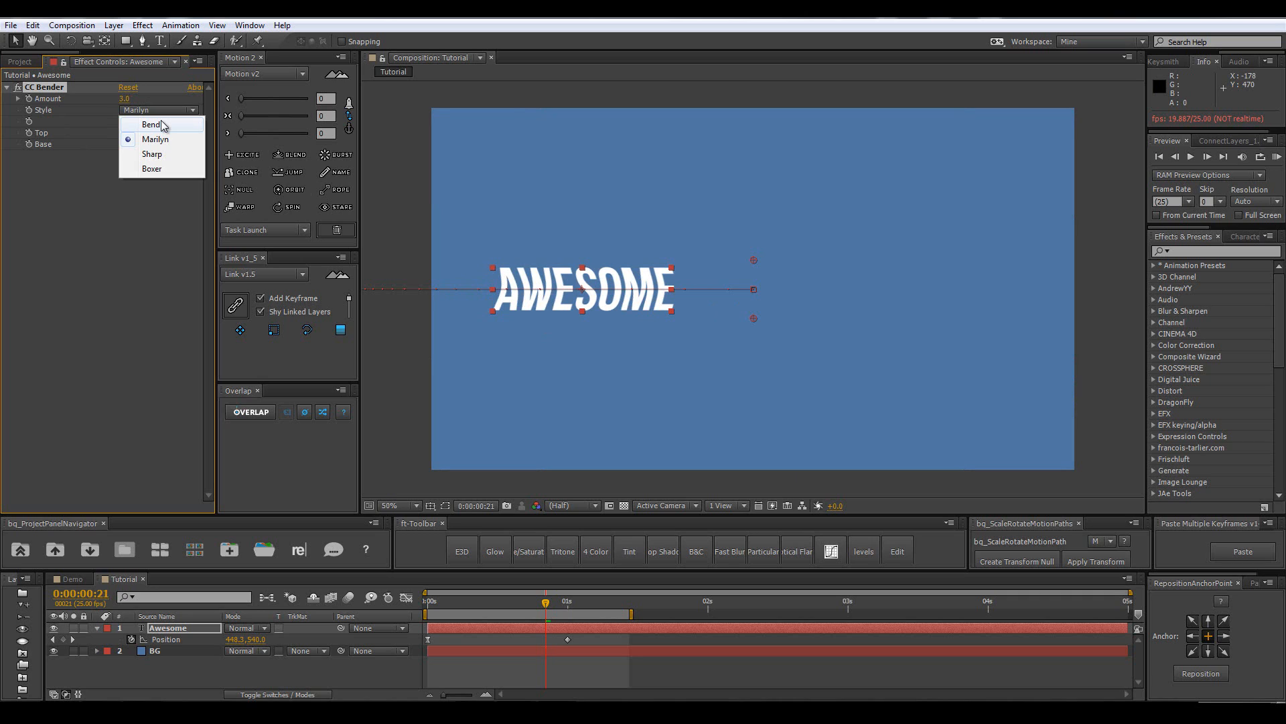
pyautogui.click(163, 126)
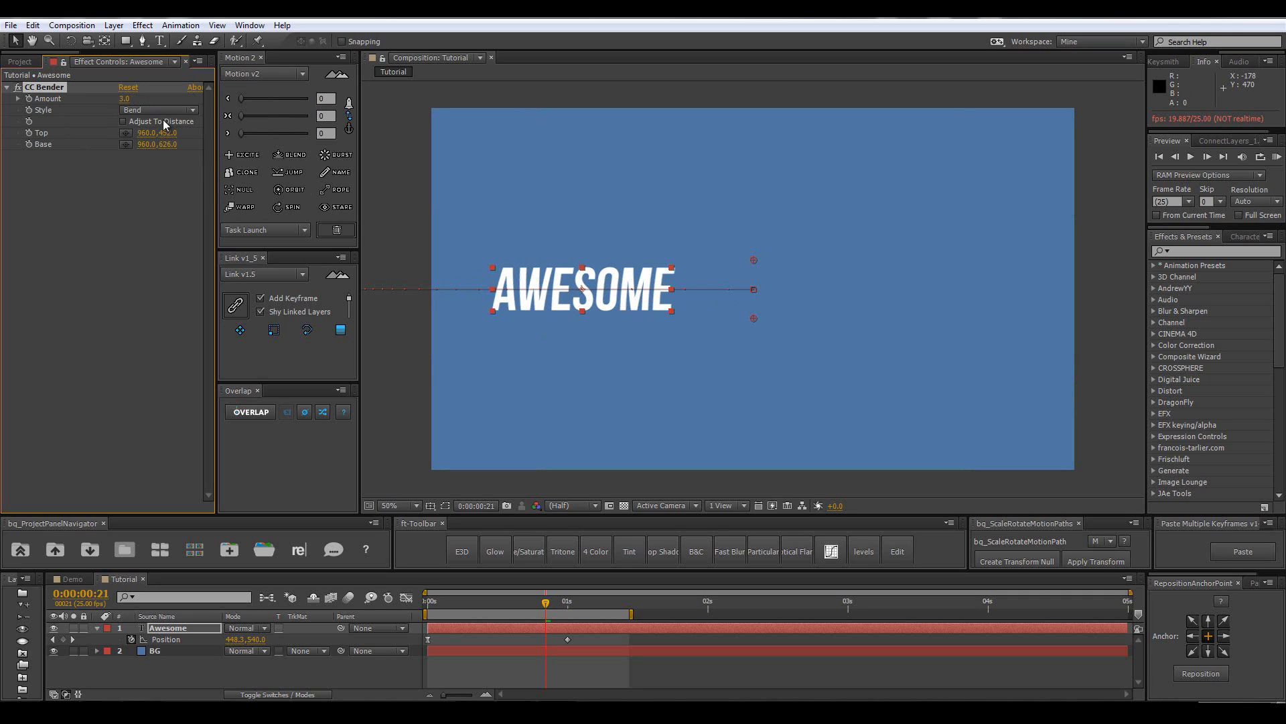
pyautogui.moveTo(471, 593); pyautogui.dragTo(464, 594)
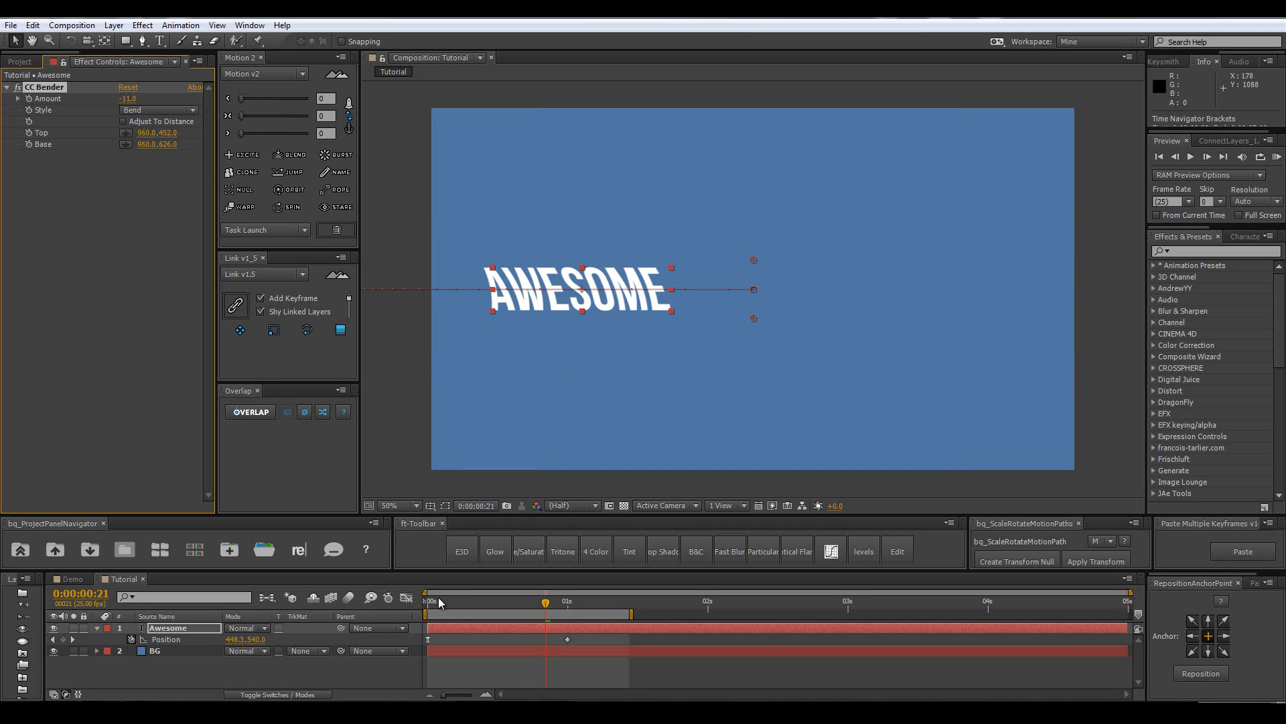
# Set CC Bender's Amount to -5 at 0 seconds and enable keyframing for it.
pyautogui.moveTo(443, 604); pyautogui.dragTo(420, 613)
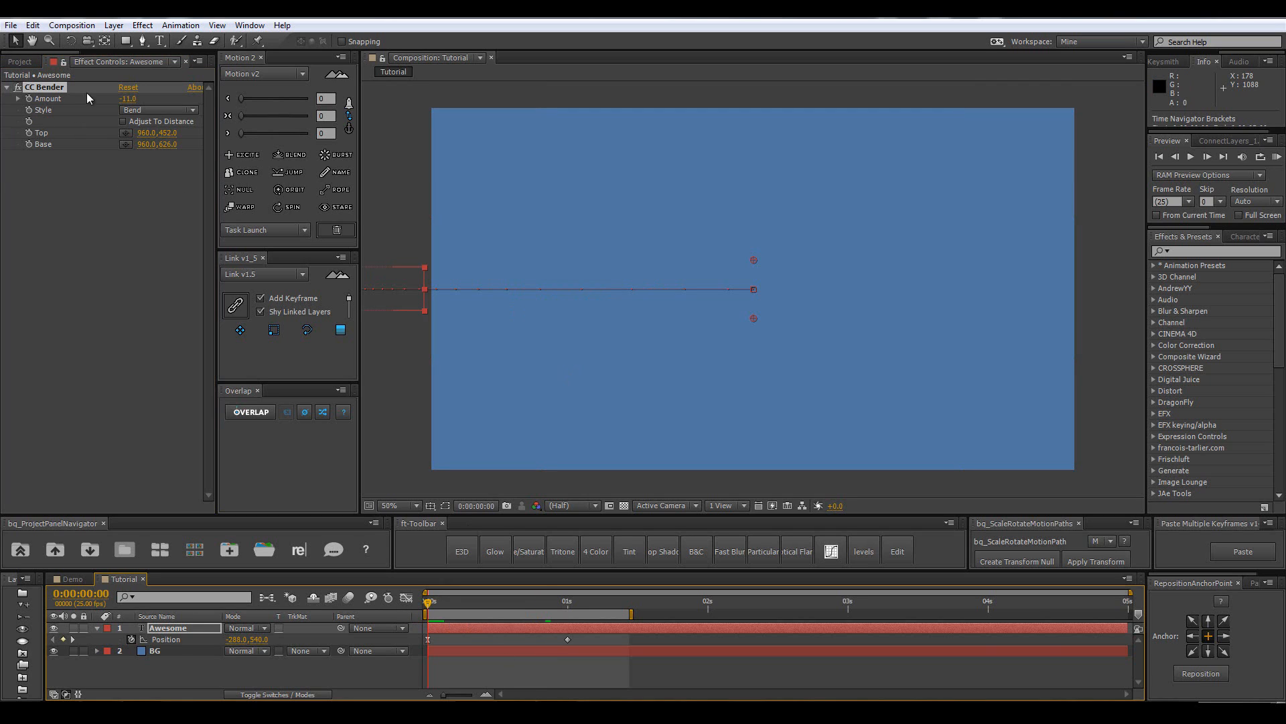
pyautogui.click(125, 99)
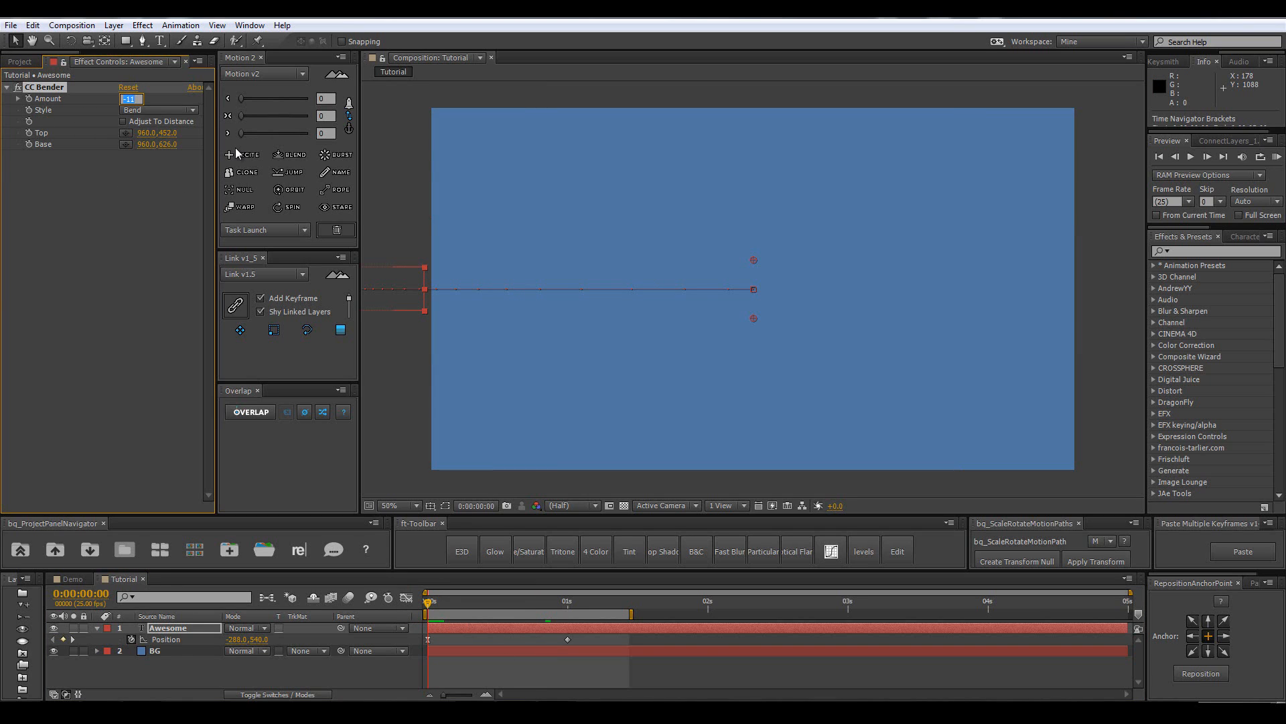
pyautogui.write('-5')
pyautogui.press('Return')
pyautogui.click(29, 99)
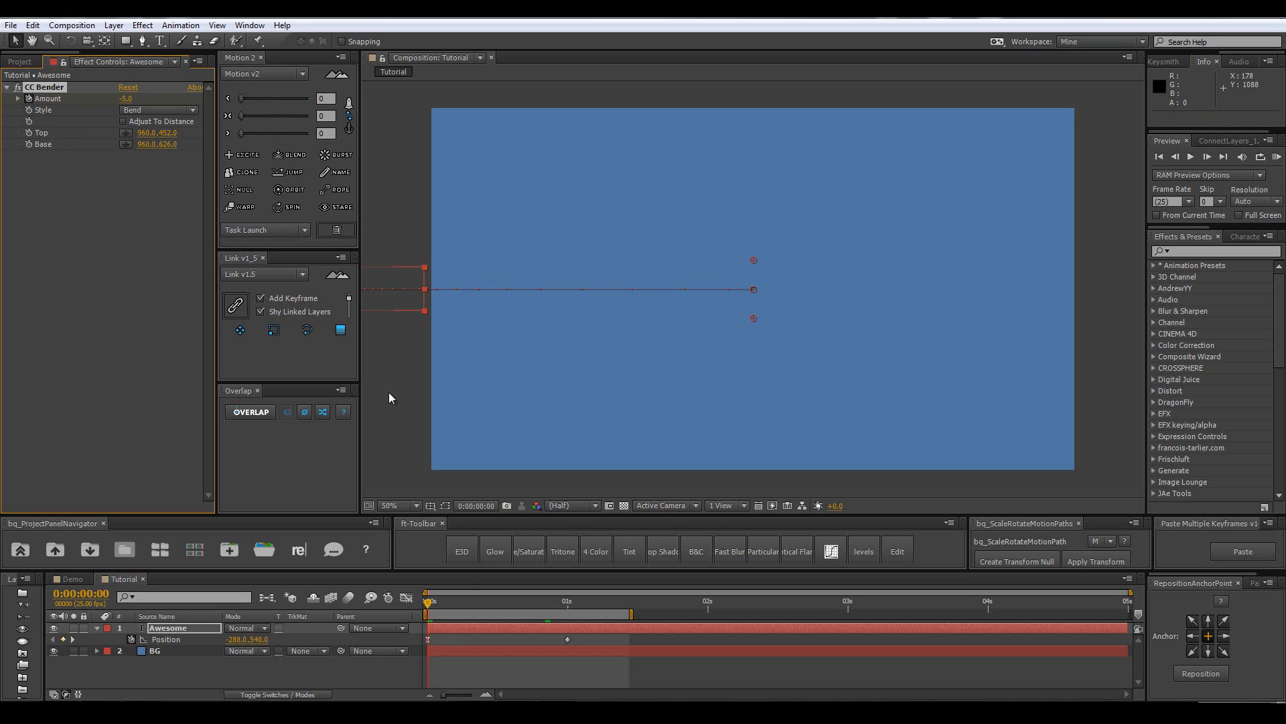
# Keyframe CC Bender's Amount at -10 at 1 second and preview the bend during the slide-in.
pyautogui.moveTo(525, 605); pyautogui.dragTo(570, 608)
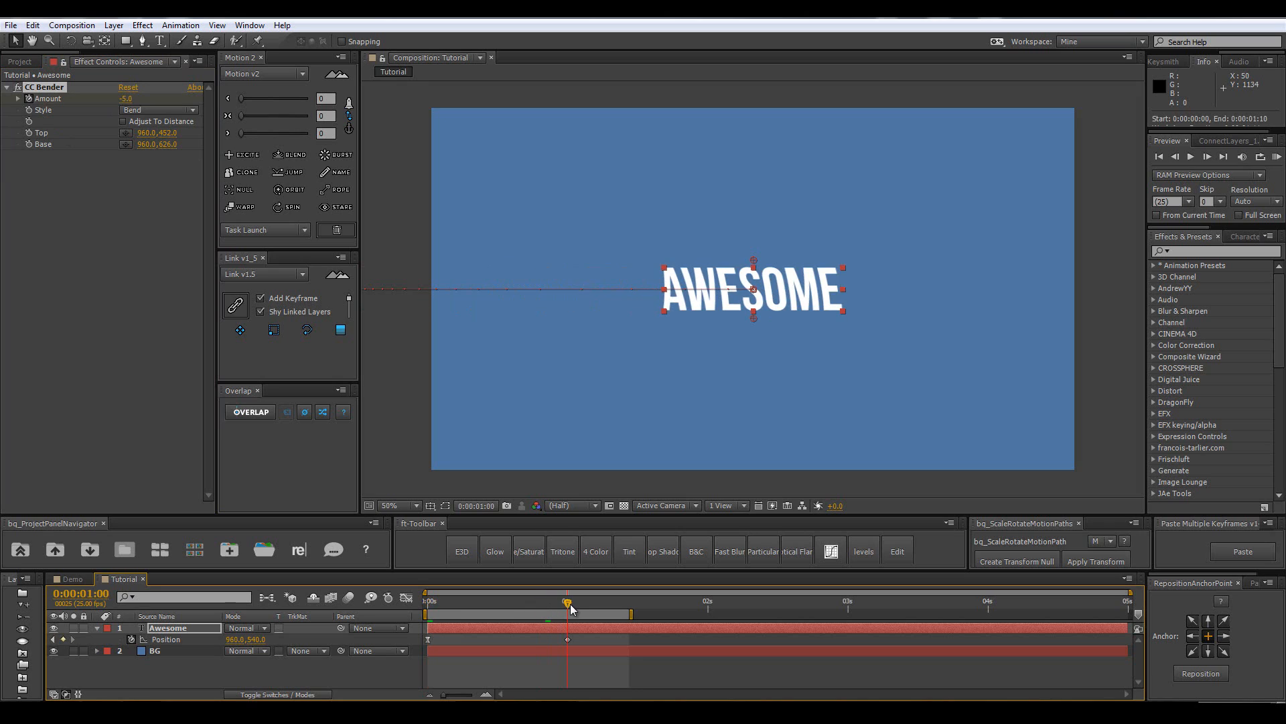
pyautogui.click(125, 100)
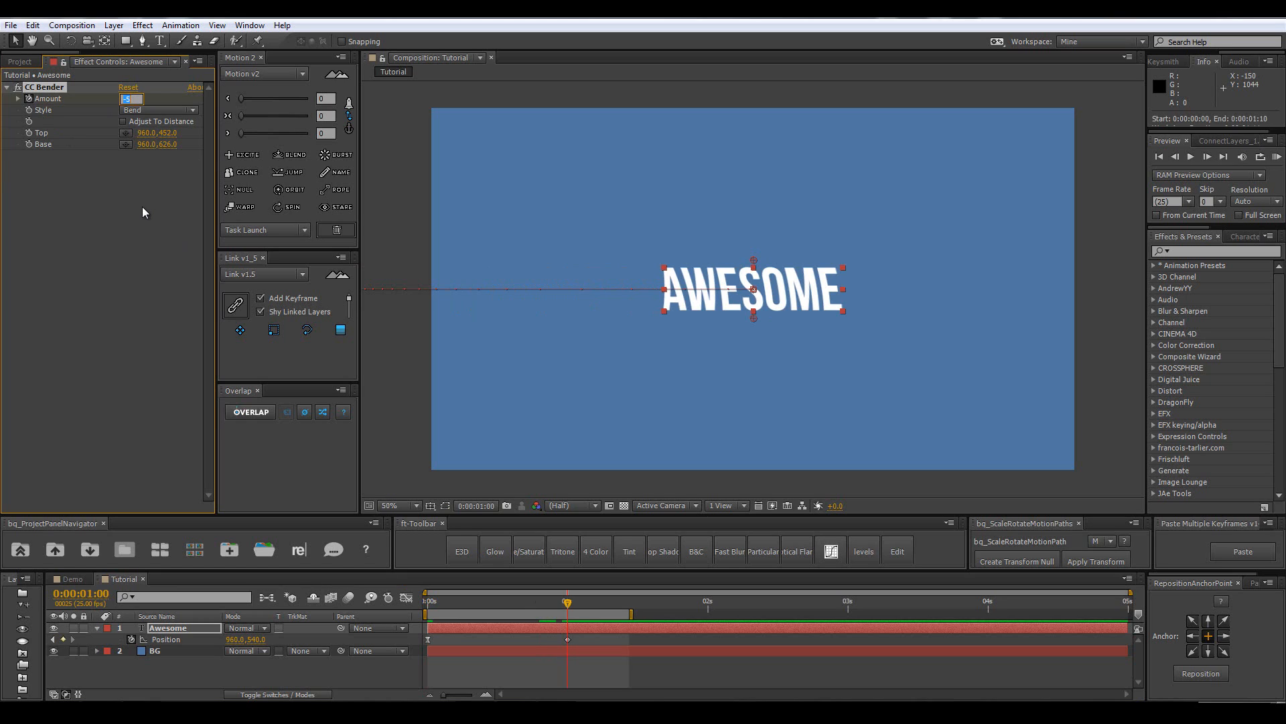
pyautogui.write('-')
pyautogui.press('Return')
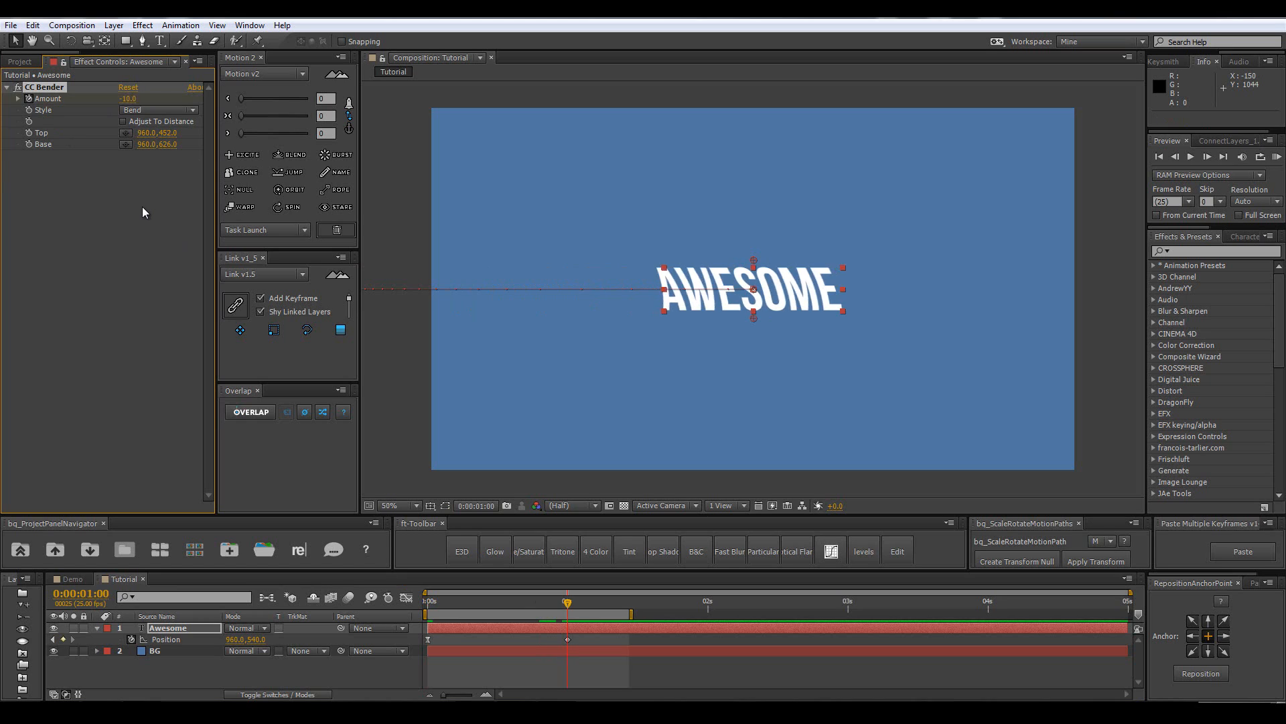
pyautogui.press('KP_0')
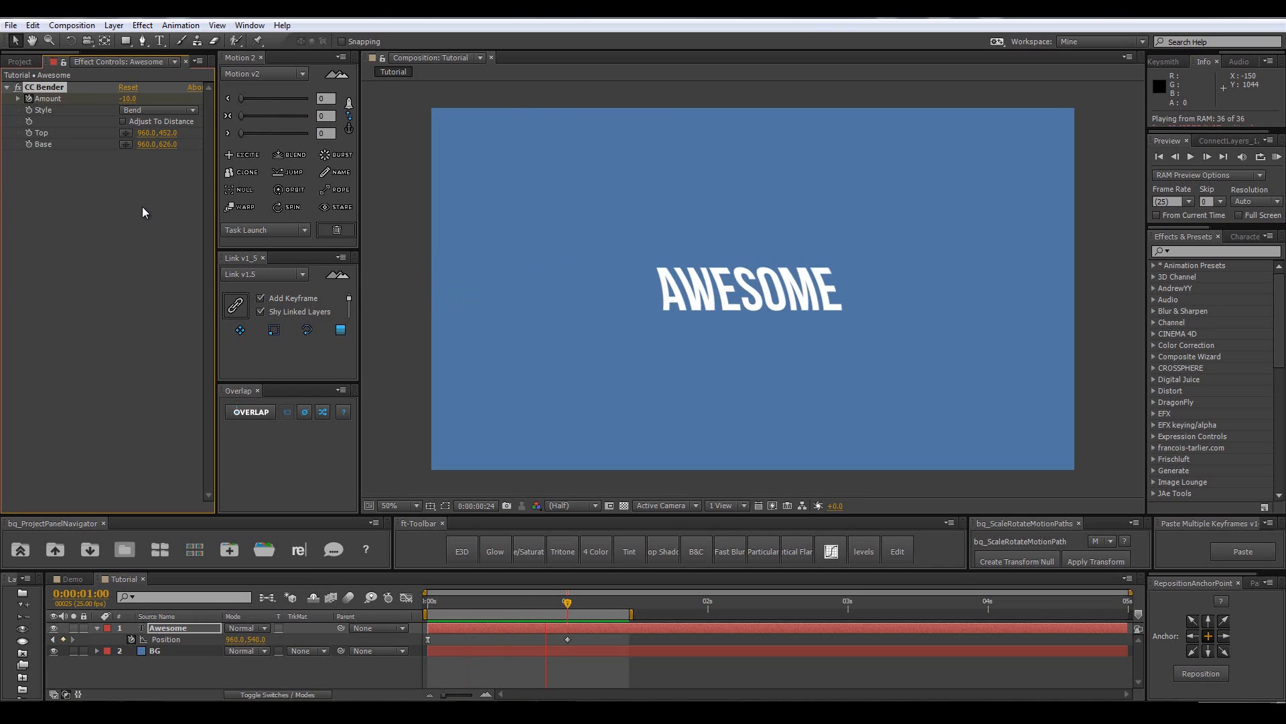
pyautogui.press('space')
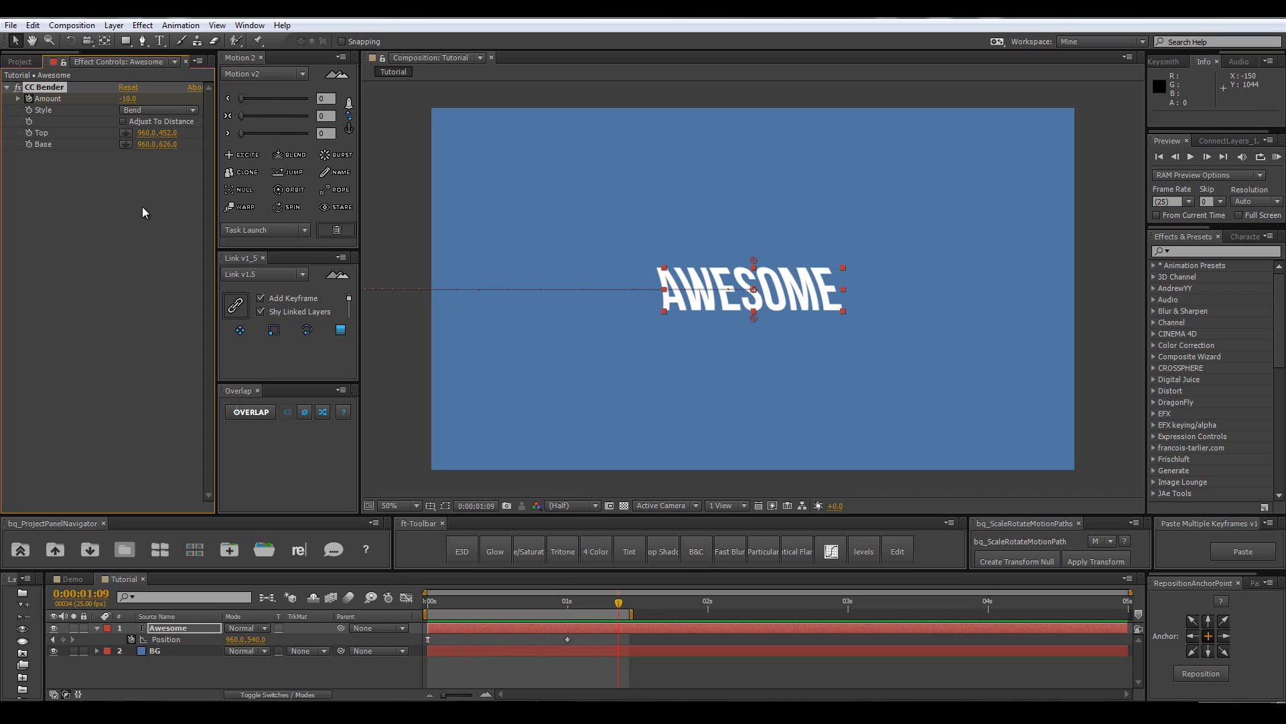
# Return to 1 second and extend the end of the work area to 0:00:02:10.
pyautogui.moveTo(567, 602); pyautogui.dragTo(771, 614)
pyautogui.scroll(2, 755, 300)
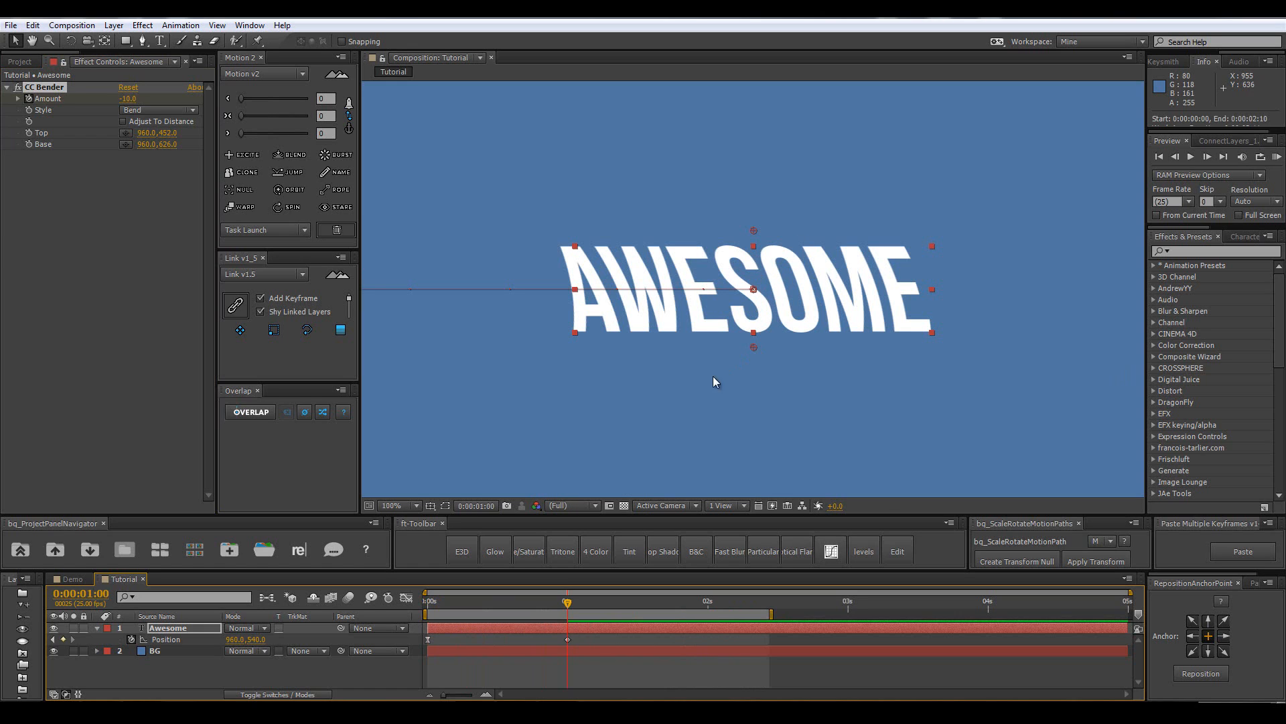
pyautogui.scroll(-2, 725, 361)
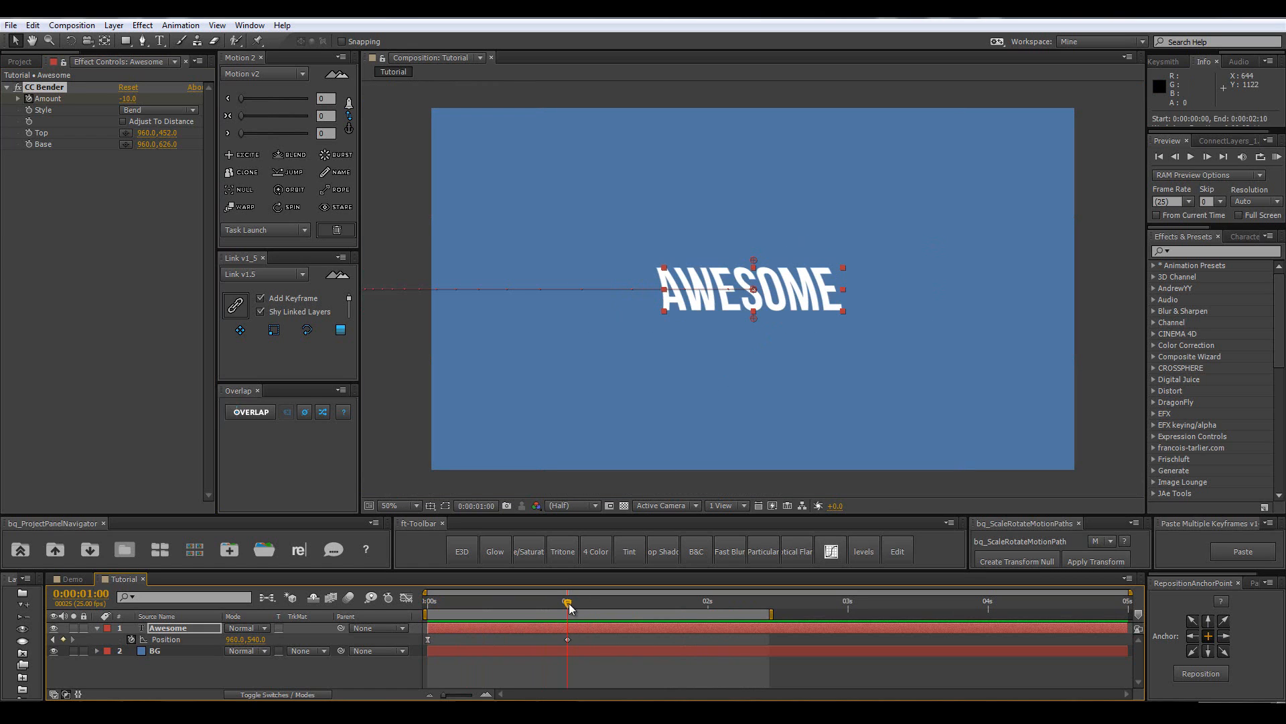
# Keyframe CC Bender's Amount at 7 three frames further on, at 0:00:01:03.
pyautogui.press('pagedown')
pyautogui.press('pagedown')
pyautogui.press('pagedown')
pyautogui.click(127, 99)
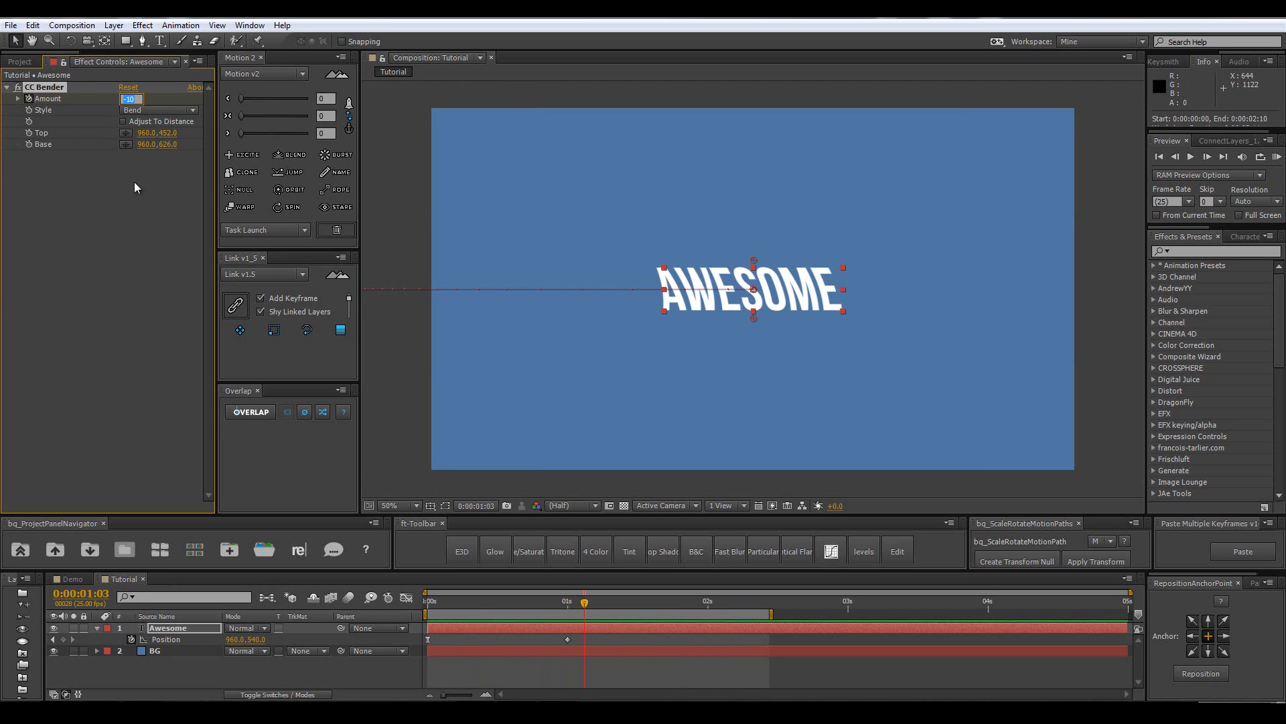
pyautogui.write('7')
pyautogui.press('Return')
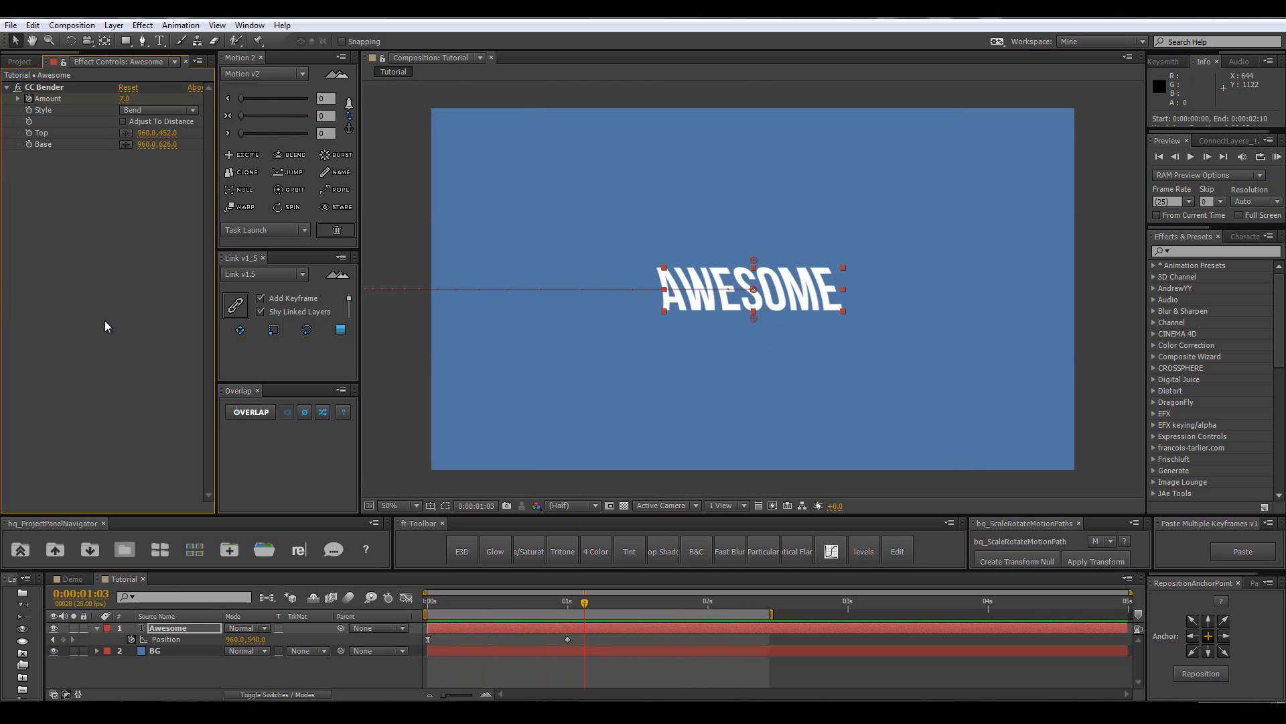
# Keyframe CC Bender's Amount at -5 at 0:00:01:06.
pyautogui.press('pagedown')
pyautogui.press('pagedown')
pyautogui.press('pagedown')
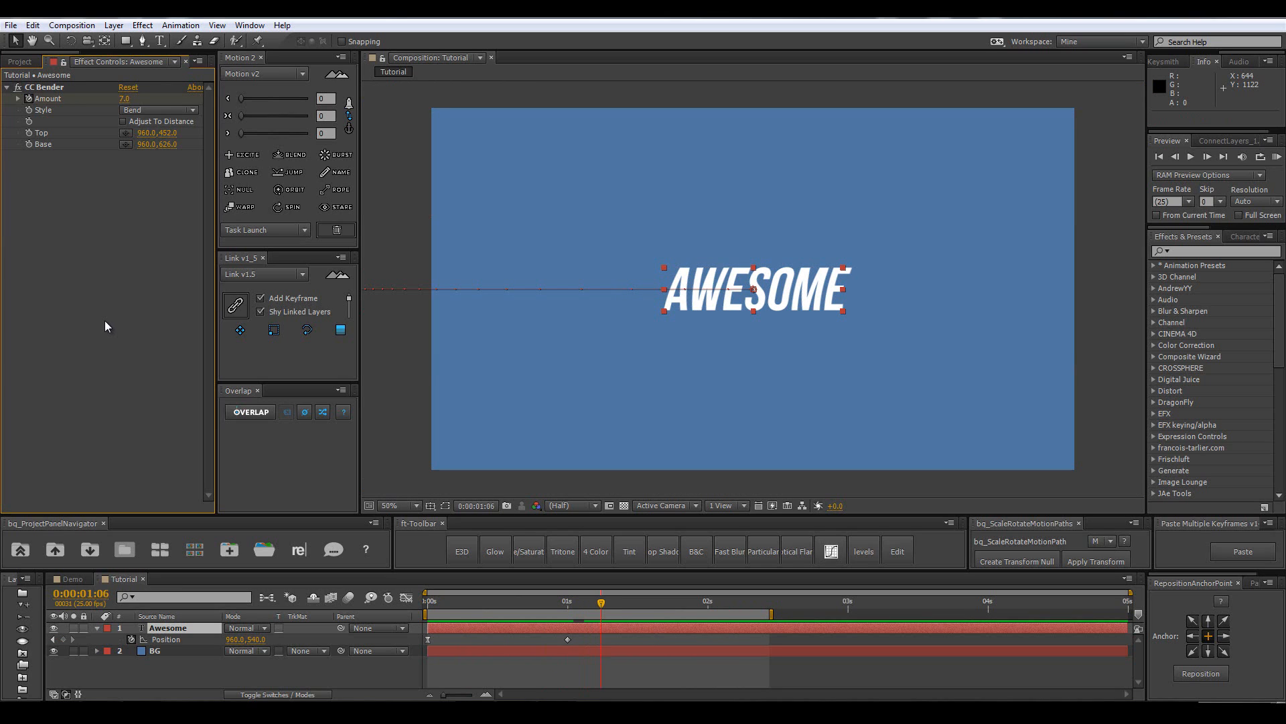
pyautogui.click(125, 100)
pyautogui.write('-5')
pyautogui.press('Return')
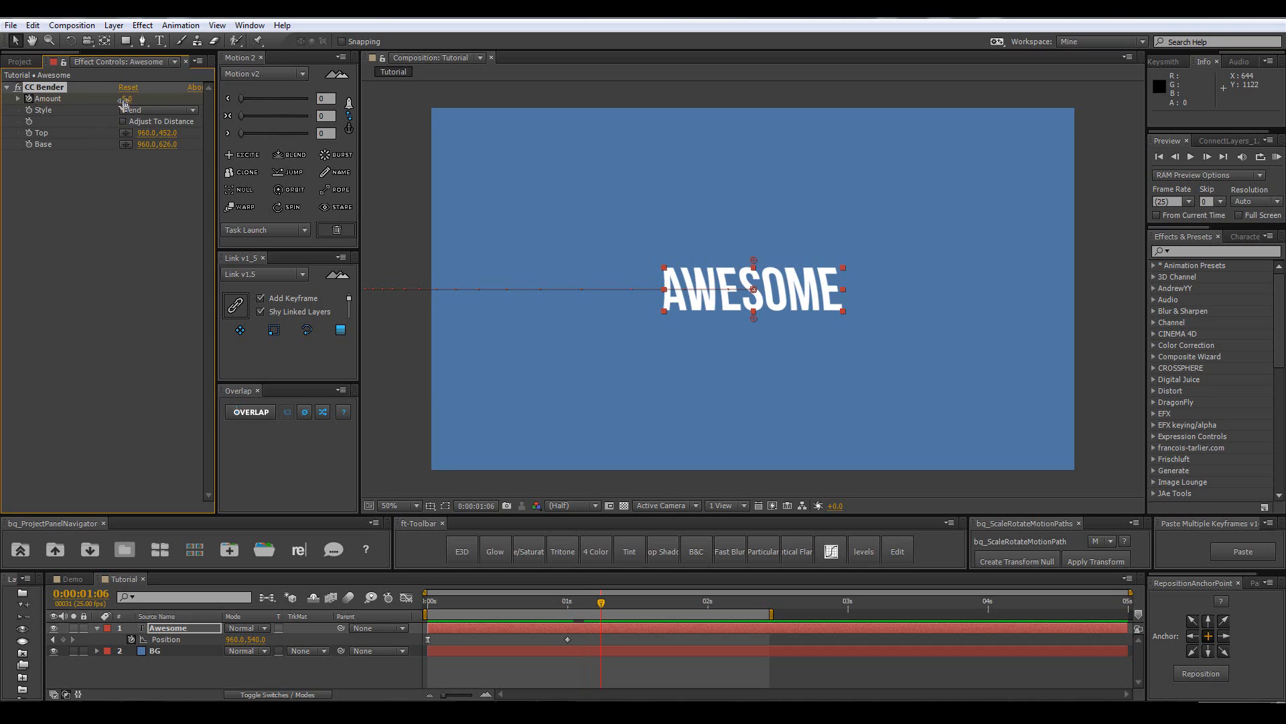
# Keyframe CC Bender's Amount at 3 at 0:00:01:09.
pyautogui.press('pagedown')
pyautogui.press('pagedown')
pyautogui.press('pagedown')
pyautogui.click(125, 100)
pyautogui.write('3')
pyautogui.press('Return')
# Keyframe CC Bender's Amount at -2 at 0:00:01:12.
pyautogui.press('pagedown')
pyautogui.press('pagedown')
pyautogui.press('pagedown')
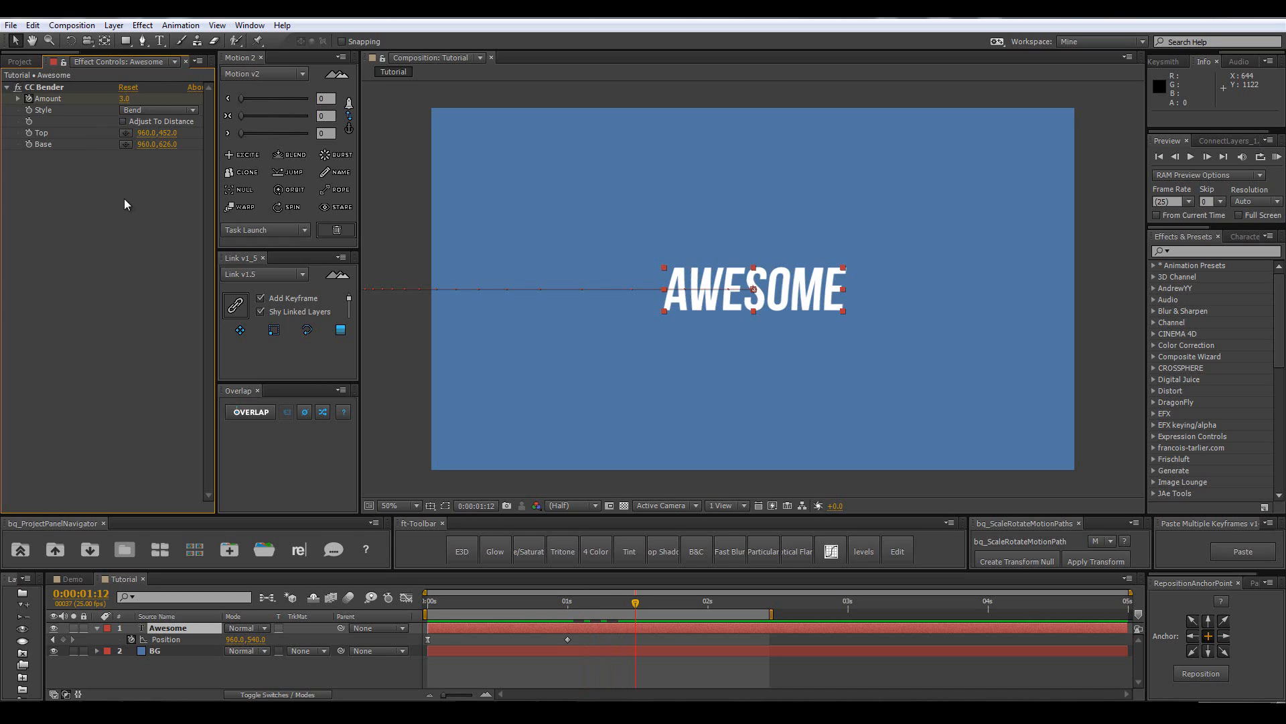
pyautogui.click(125, 99)
pyautogui.write('-3')
pyautogui.press('Return')
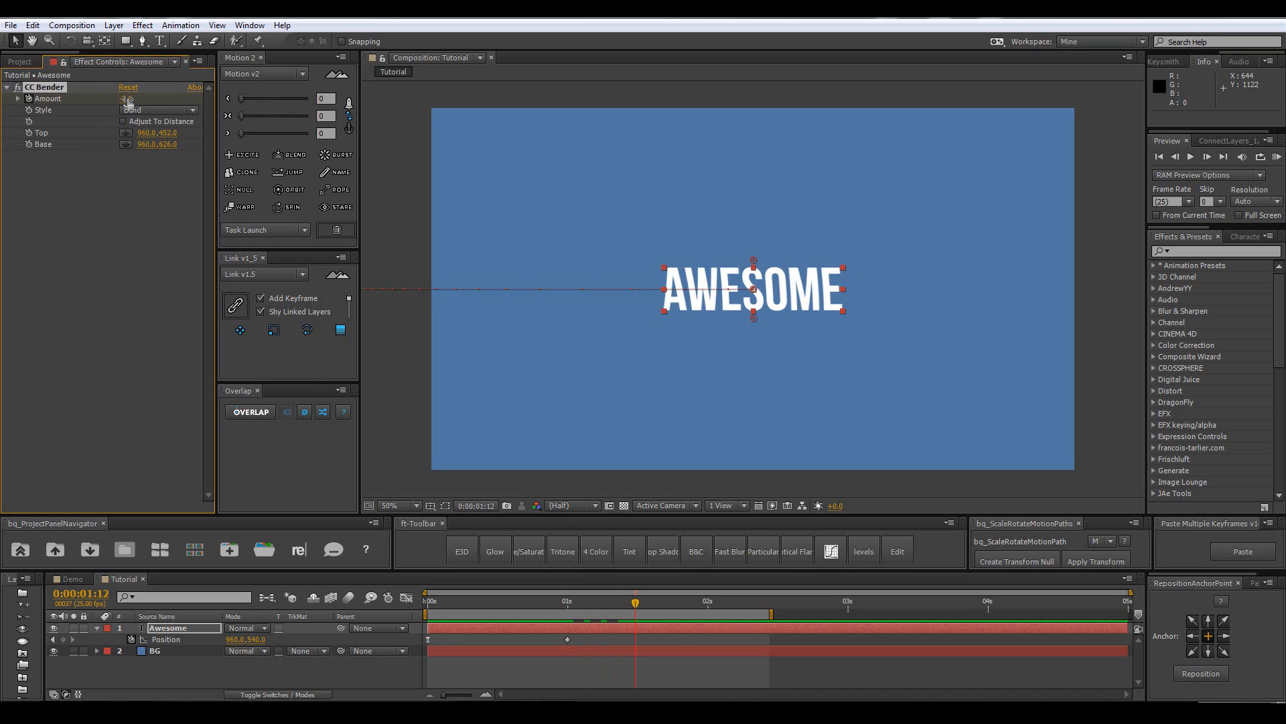
# Reveal the Awesome layer's keyframed properties in the timeline with the current time at 0:00:01:12.
pyautogui.press('pagedown')
pyautogui.press('pagedown')
pyautogui.press('pagedown')
pyautogui.press('pageup')
pyautogui.press('pageup')
pyautogui.press('pageup')
pyautogui.press('u')
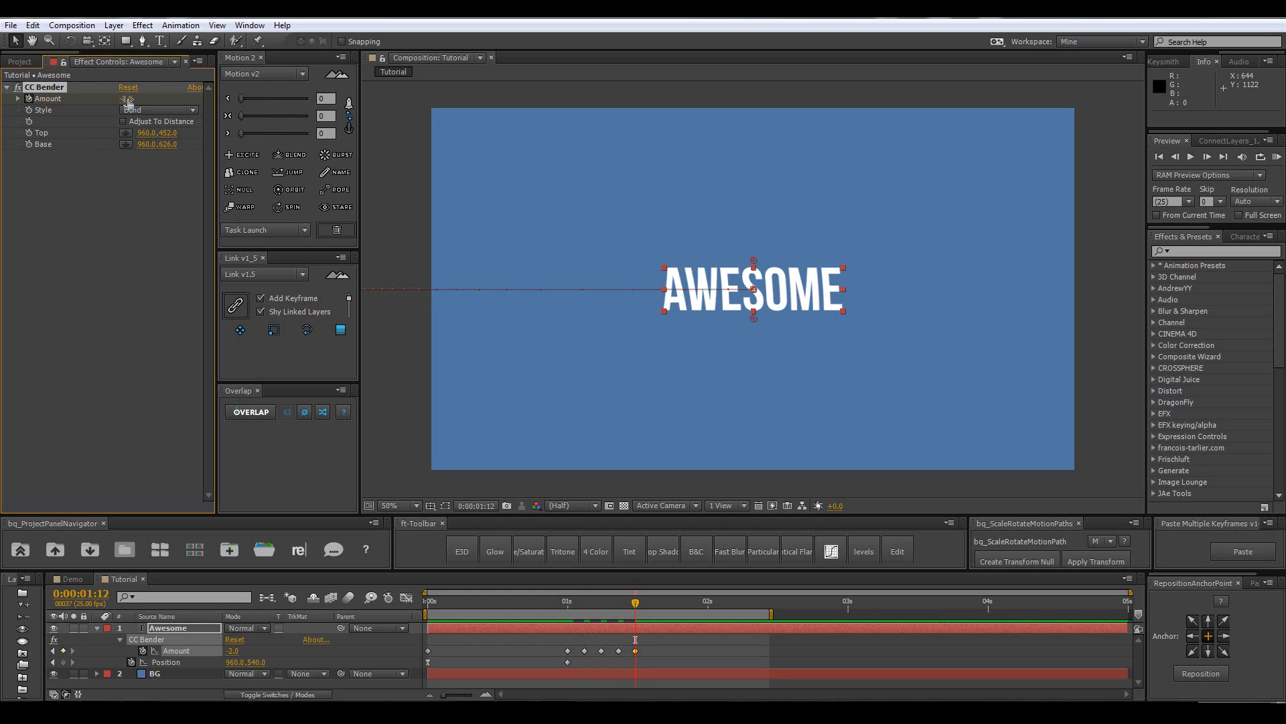
# Keyframe CC Bender's Amount at 1 at 0:00:01:15.
pyautogui.press('pagedown')
pyautogui.press('pagedown')
pyautogui.press('pagedown')
pyautogui.write('1')
pyautogui.press('Return')
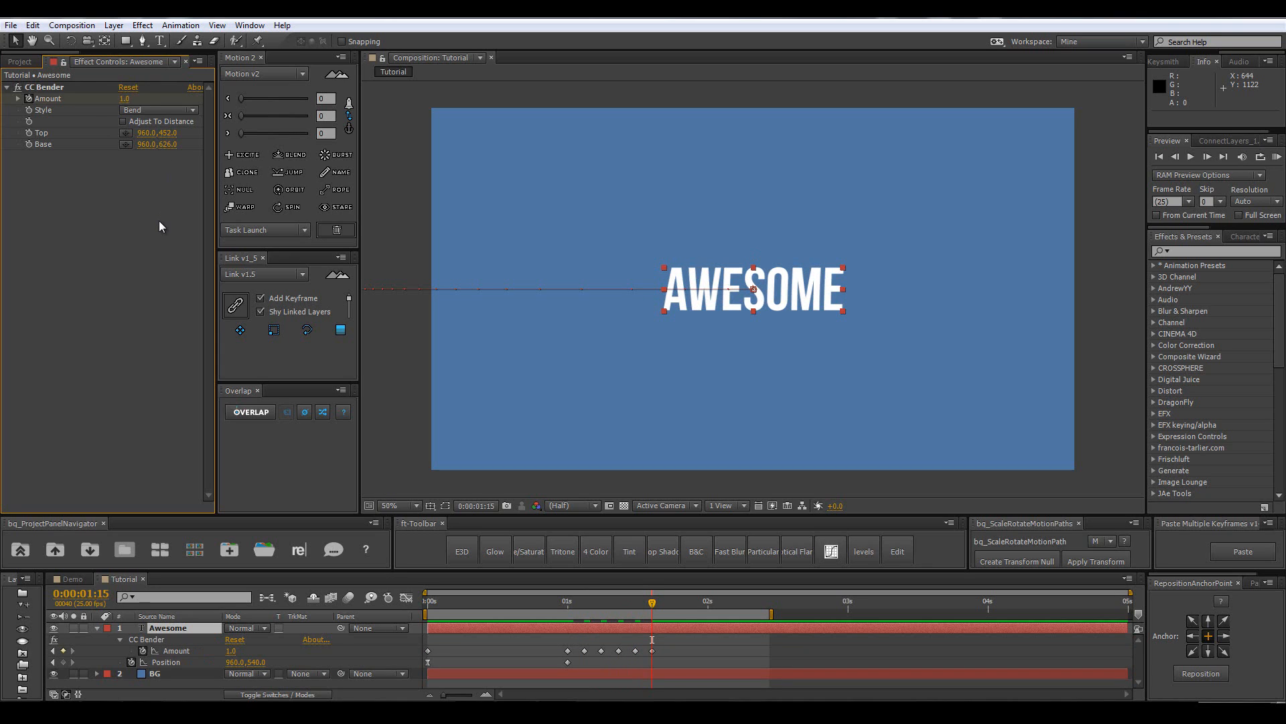
# Keyframe CC Bender's Amount at 0 at 0:00:01:18 to end the wobble.
pyautogui.press('pagedown')
pyautogui.press('pagedown')
pyautogui.press('pagedown')
pyautogui.press('pagedown')
pyautogui.press('pageup')
pyautogui.click(126, 100)
pyautogui.write('0')
pyautogui.press('Return')
# Preview the complete slide-in and wobble from 0 seconds, and place the current time at 0:00:01:20.
pyautogui.moveTo(655, 598); pyautogui.dragTo(538, 632)
pyautogui.press('space')
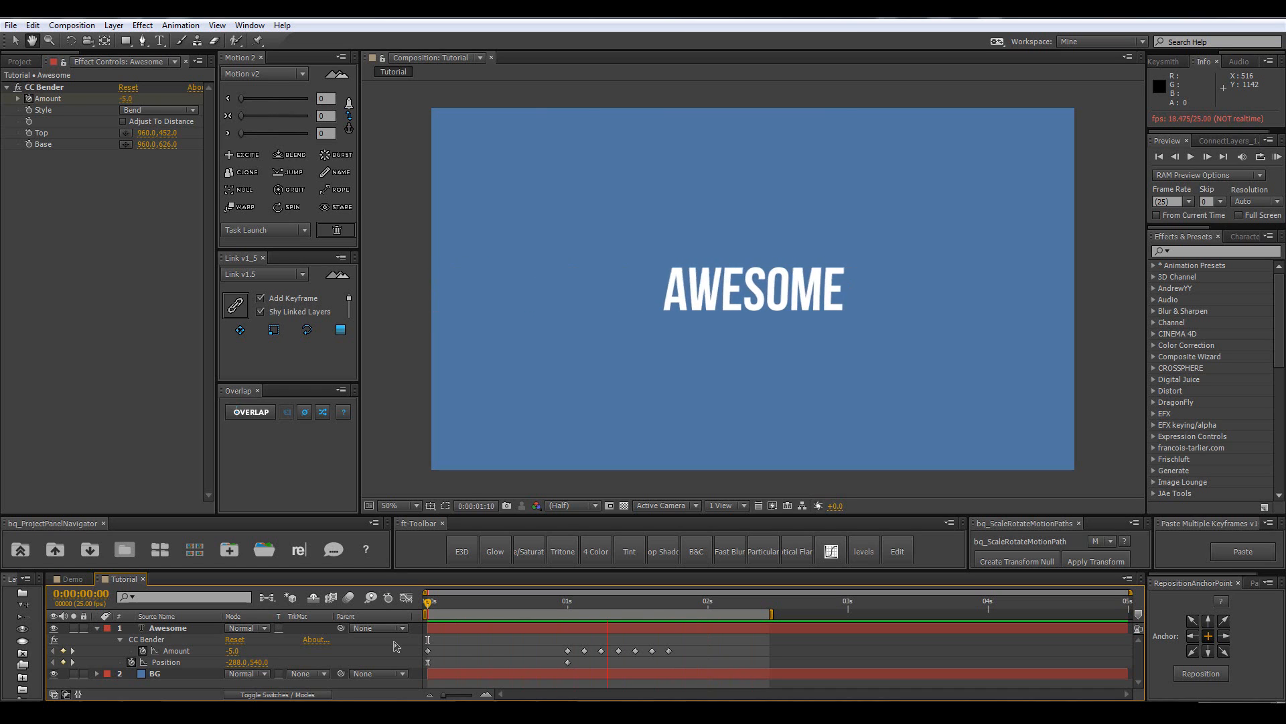
pyautogui.press('space')
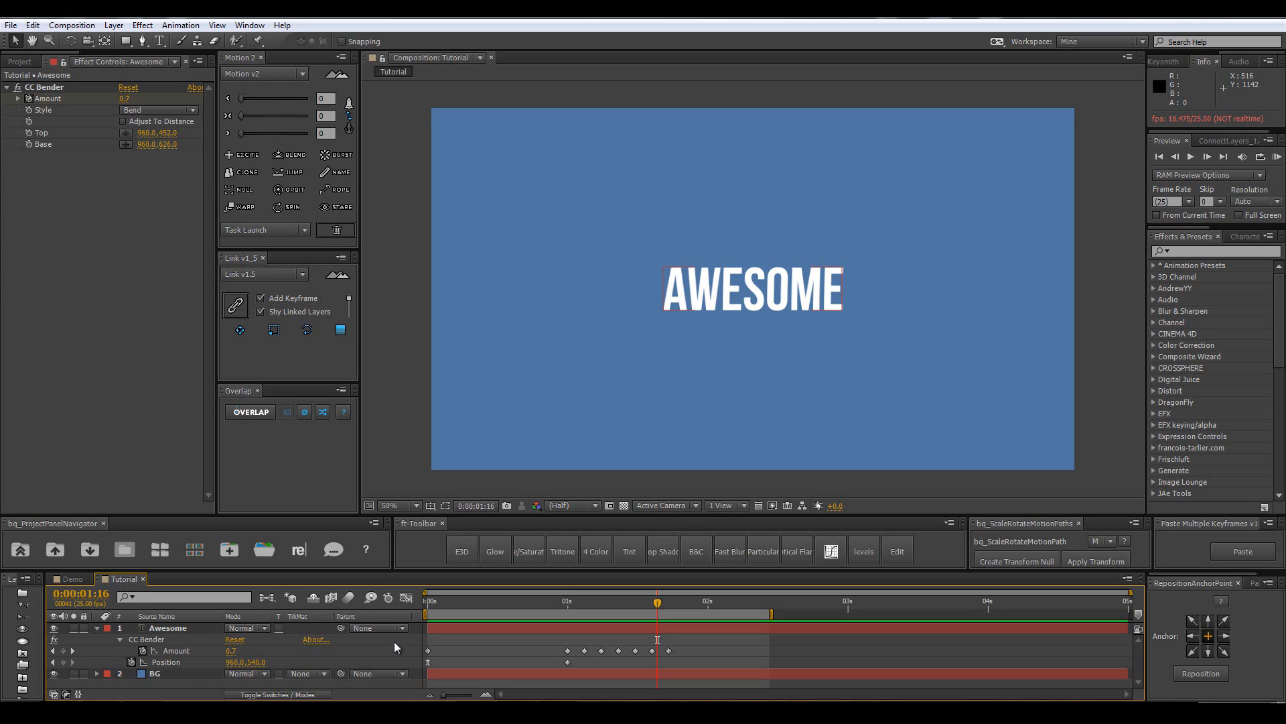
pyautogui.moveTo(657, 607); pyautogui.dragTo(680, 603)
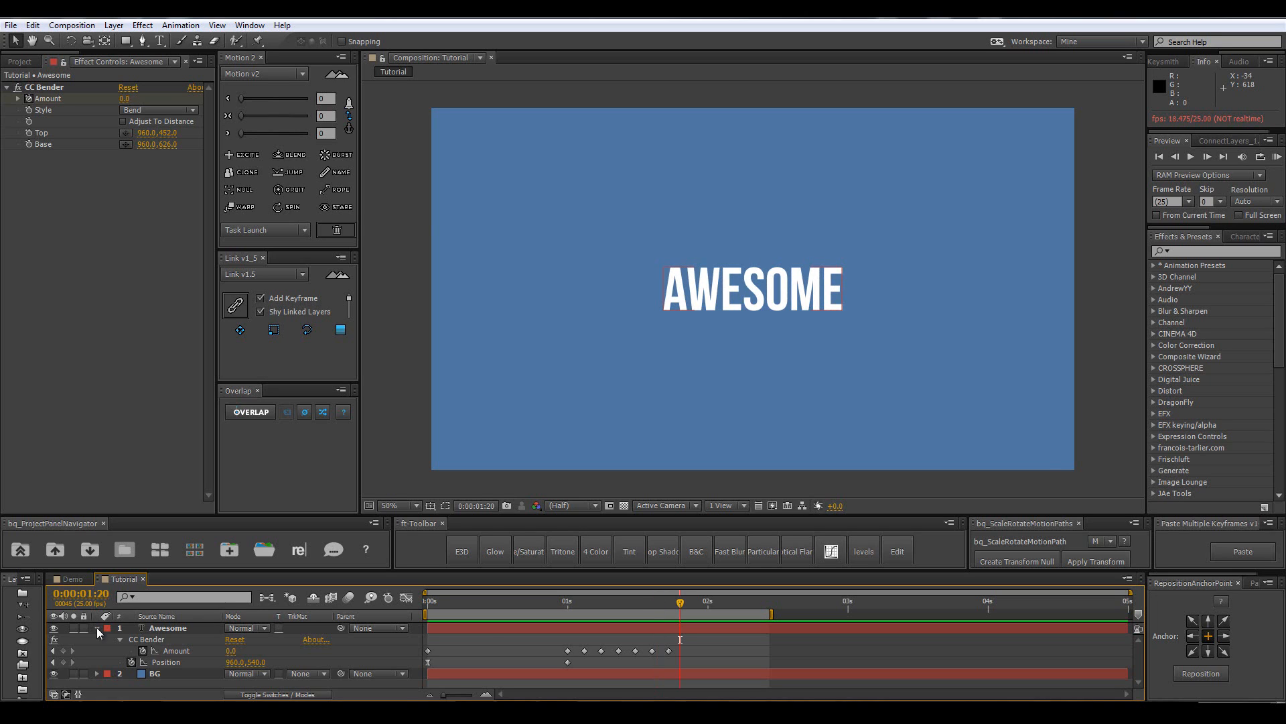
# Collapse the Awesome layer's properties, and review the text-to-outline moment in the Demo composition before returning to the Tutorial composition.
pyautogui.click(97, 628)
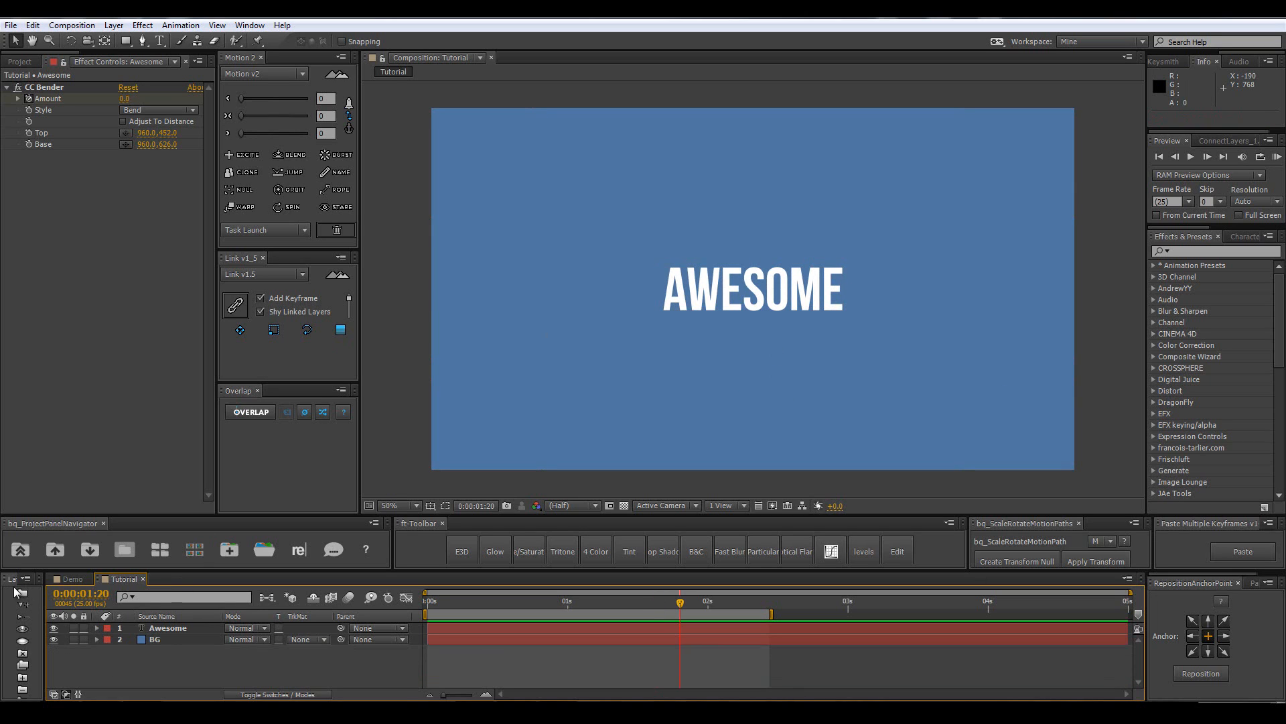
pyautogui.click(61, 577)
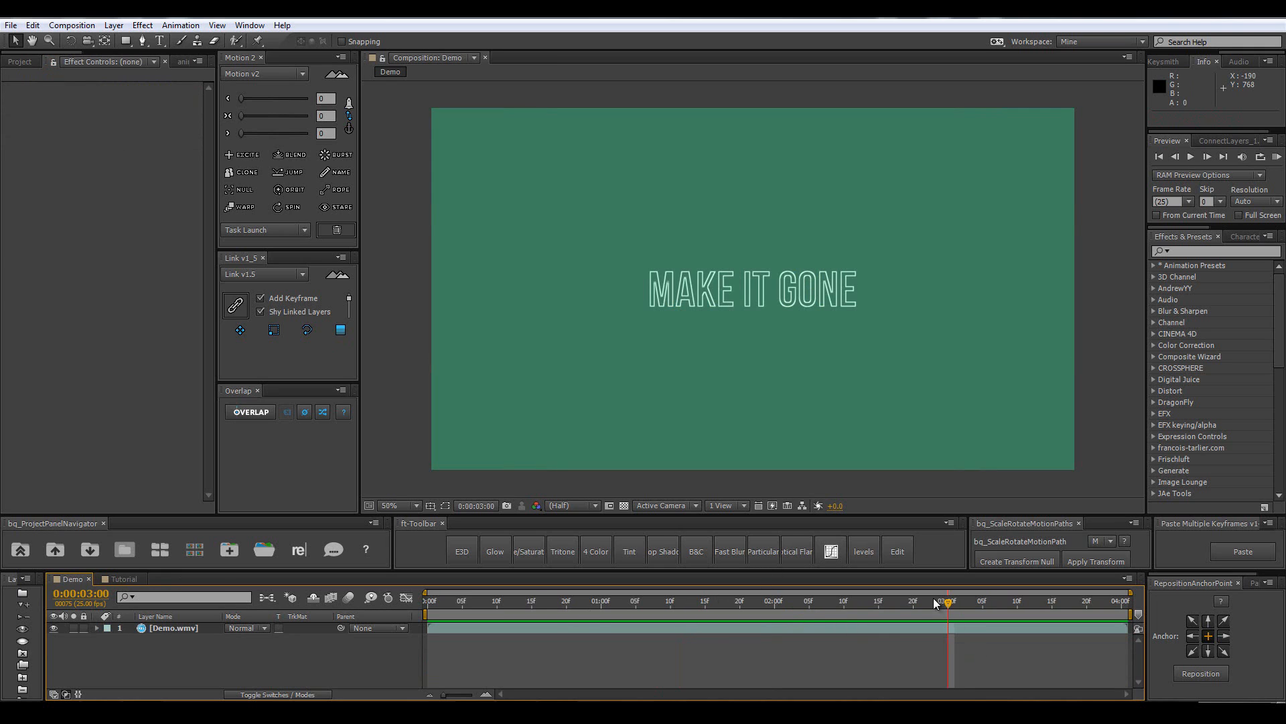
pyautogui.moveTo(934, 598); pyautogui.dragTo(718, 609)
pyautogui.press('/')
pyautogui.press('.')
pyautogui.click(127, 579)
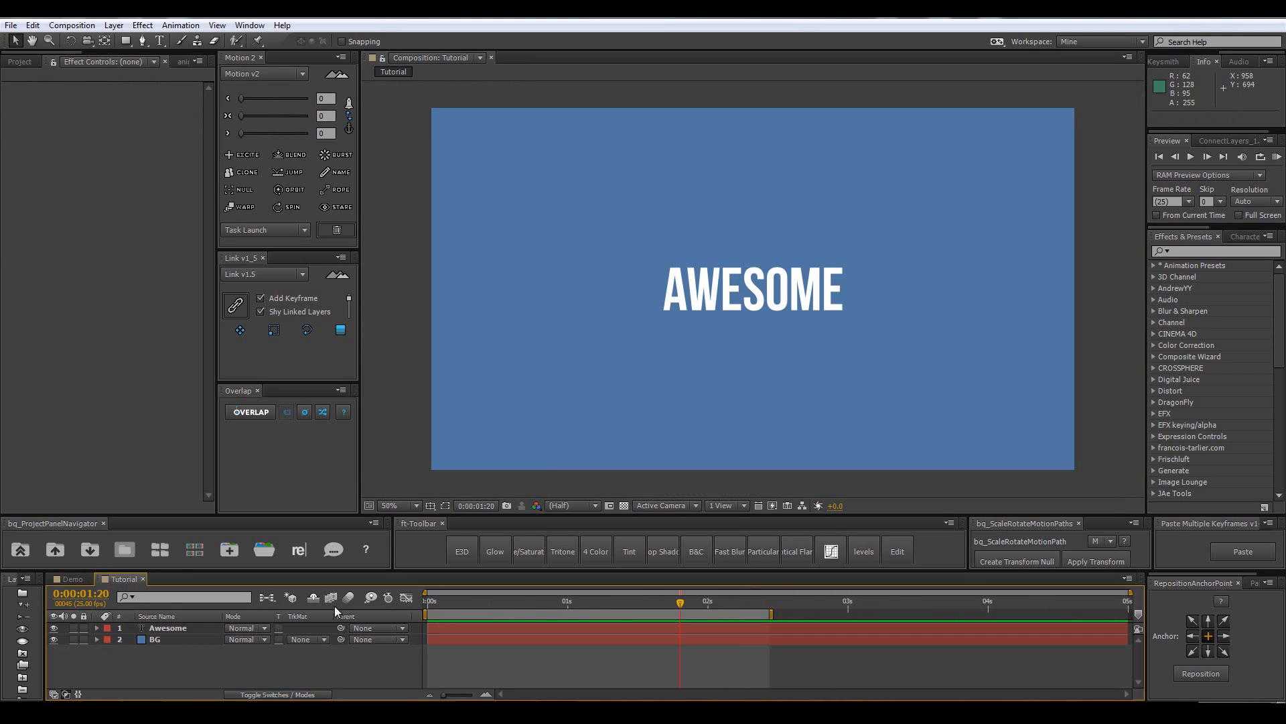
# Duplicate the Awesome text layer and apply the Inner/Outer Key effect to the duplicate, Awesome 2.
pyautogui.click(172, 630)
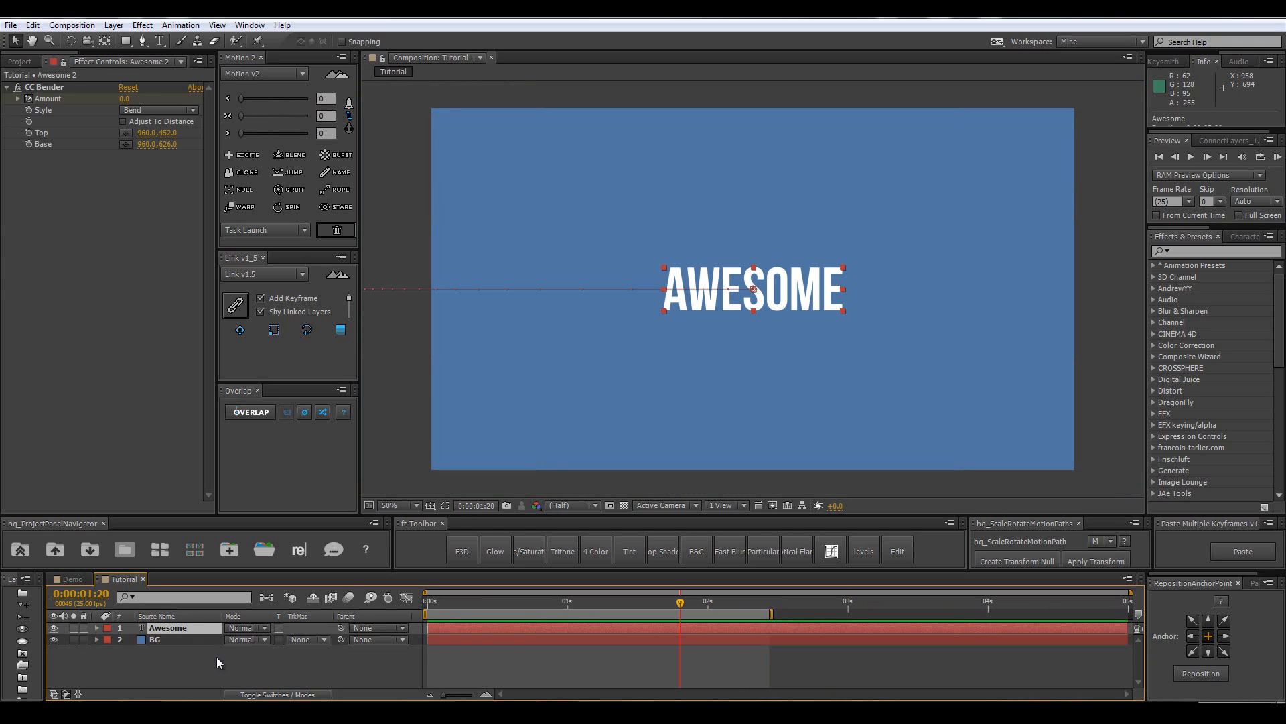
pyautogui.hotkey('ctrl', 'd')
pyautogui.click(1184, 252)
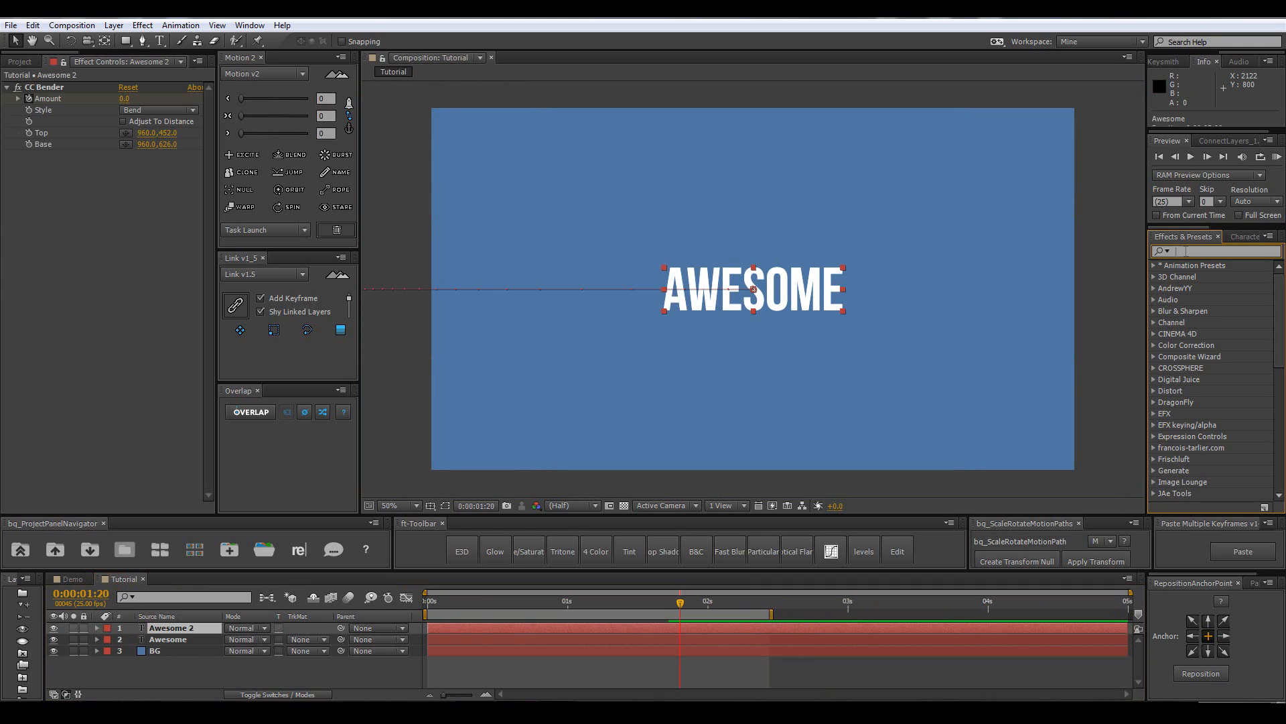
pyautogui.write('inner')
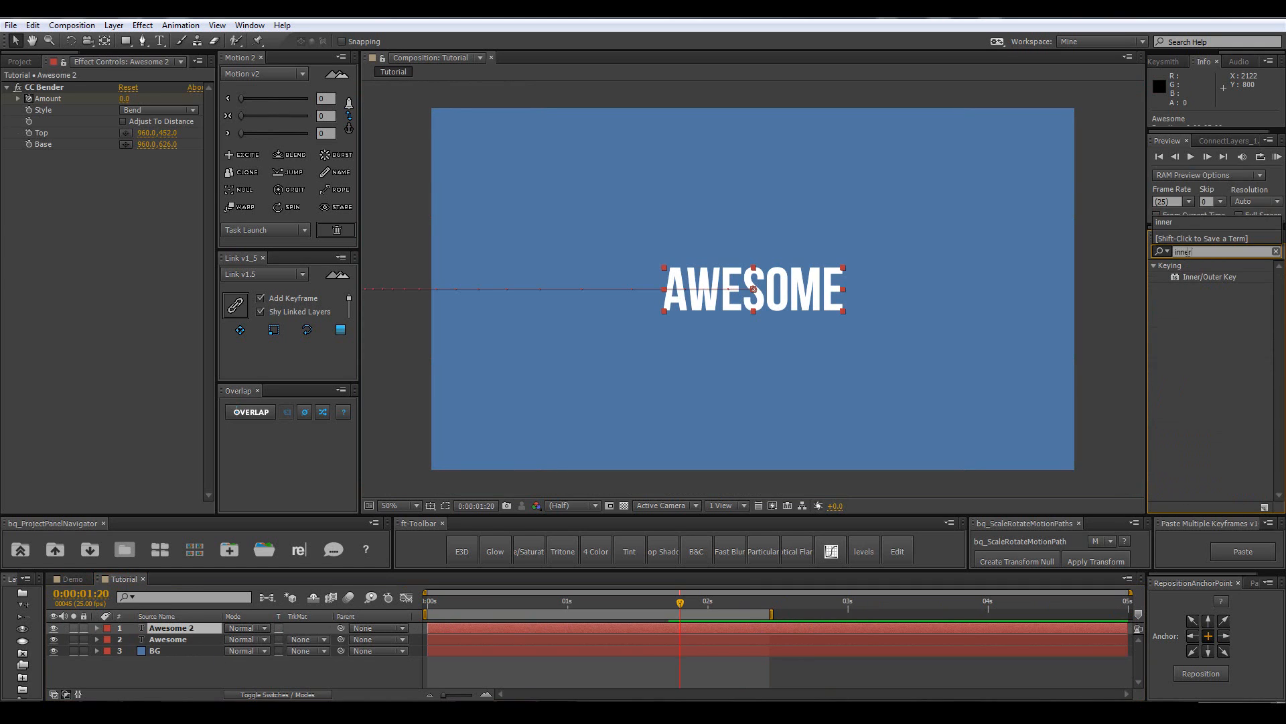
pyautogui.moveTo(1192, 281); pyautogui.dragTo(153, 408)
pyautogui.scroll(1, 746, 303)
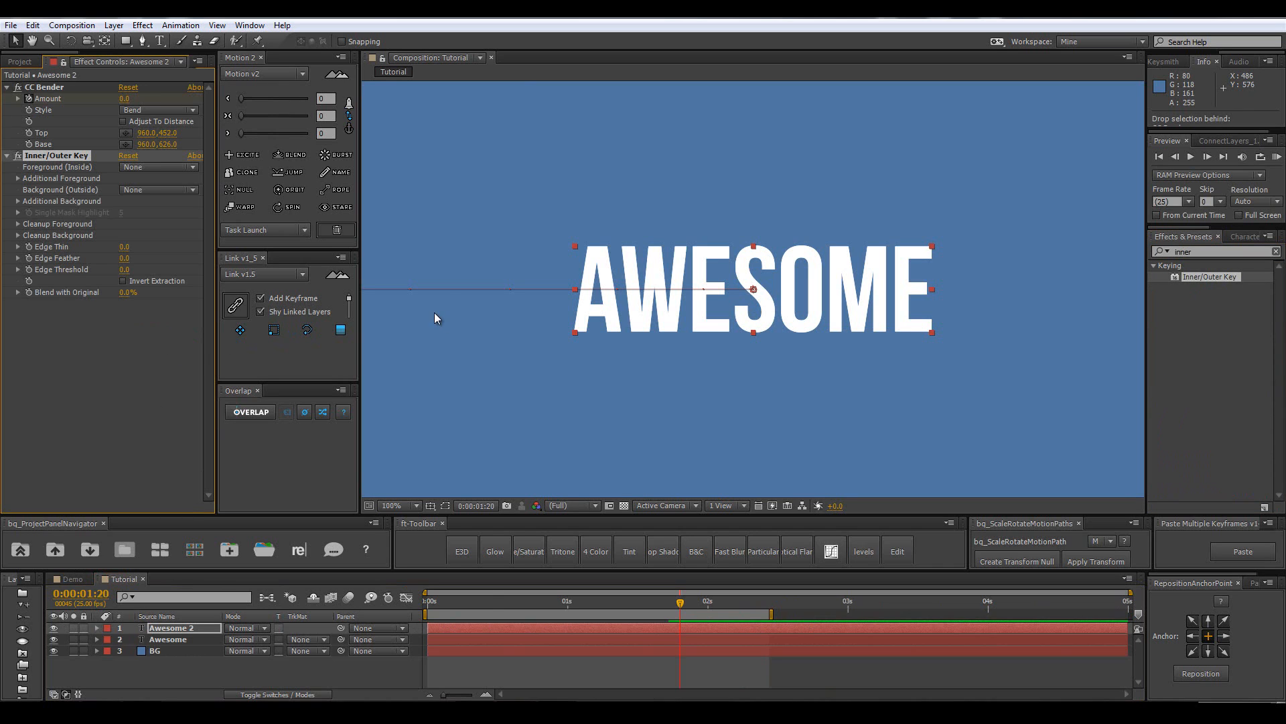
# Change the fill colour of the Awesome 2 text to red.
pyautogui.click(168, 628)
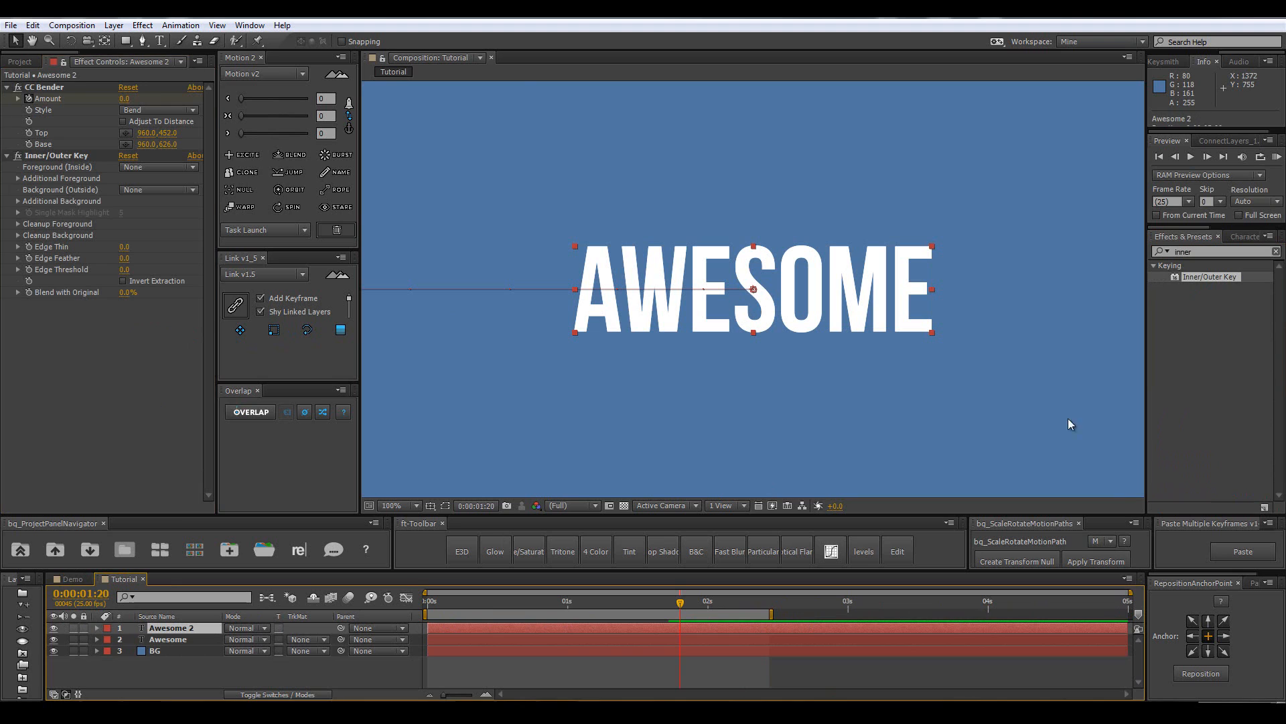
pyautogui.click(1258, 238)
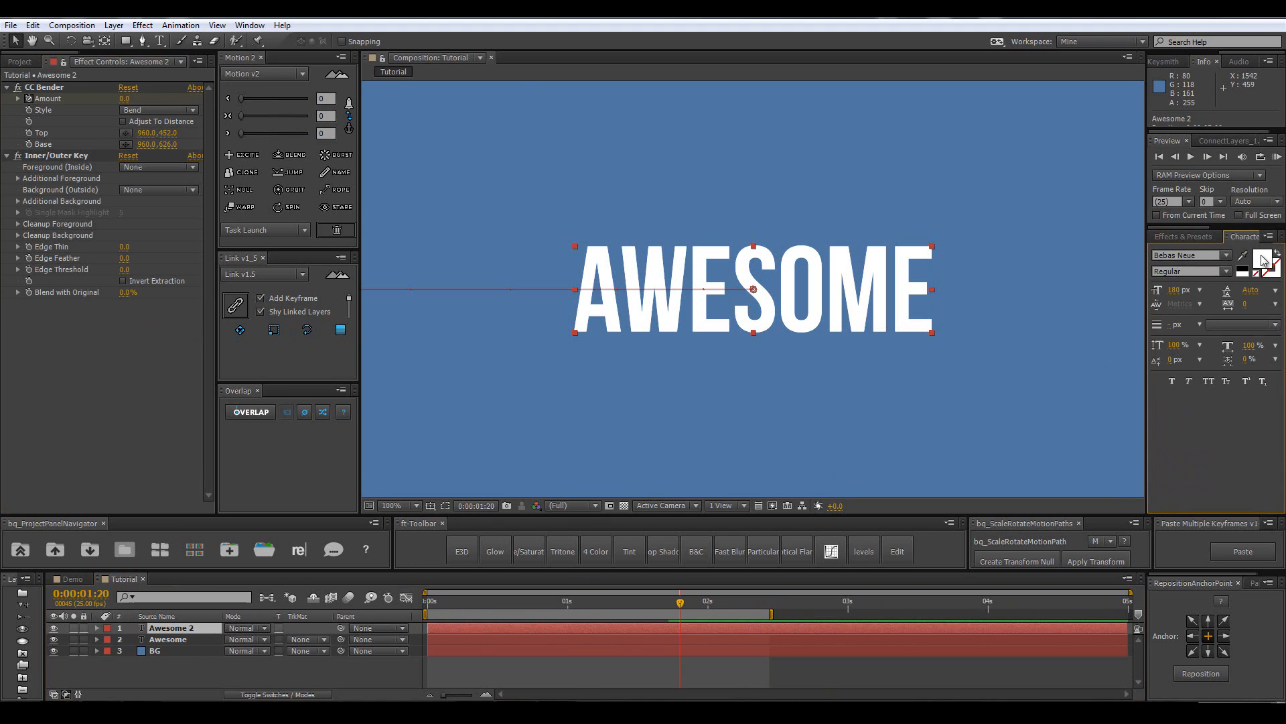
pyautogui.click(1262, 258)
pyautogui.click(421, 513)
pyautogui.click(545, 515)
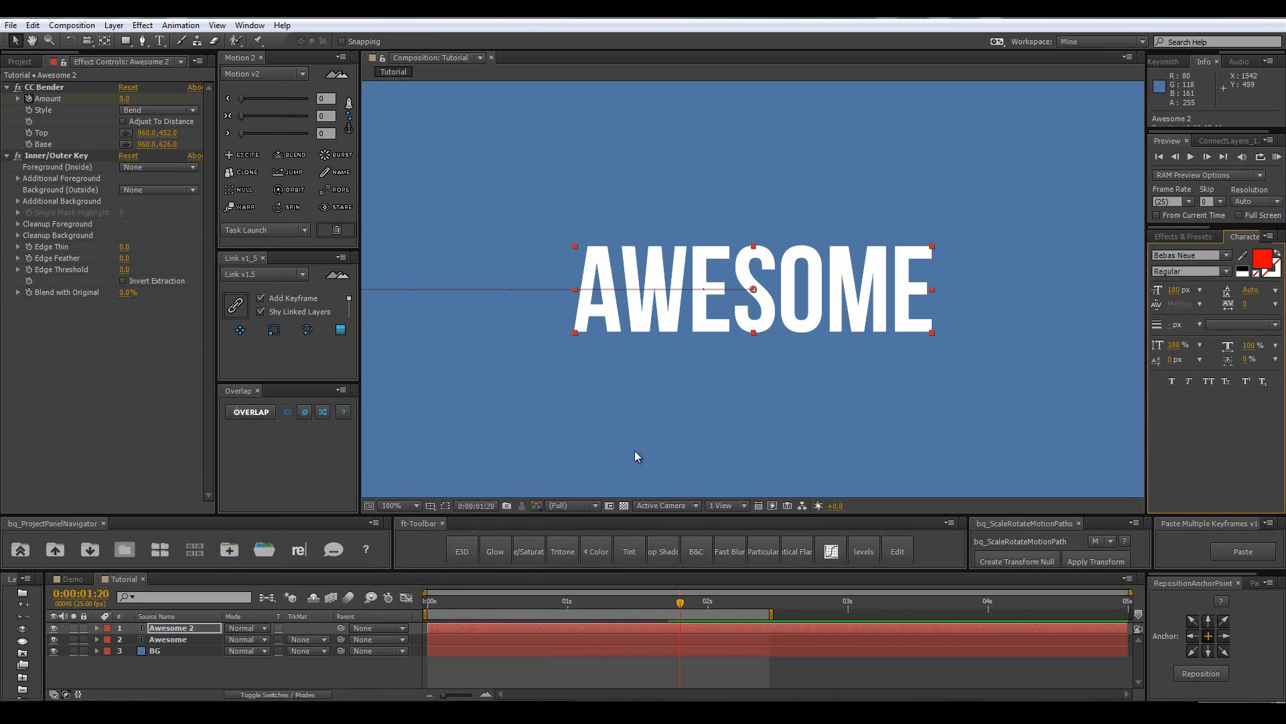
# Set Inner/Outer Key's Edge Thin to 3 on Awesome 2 and check the thinned letter edges up close.
pyautogui.moveTo(125, 253); pyautogui.dragTo(192, 262)
pyautogui.click(124, 247)
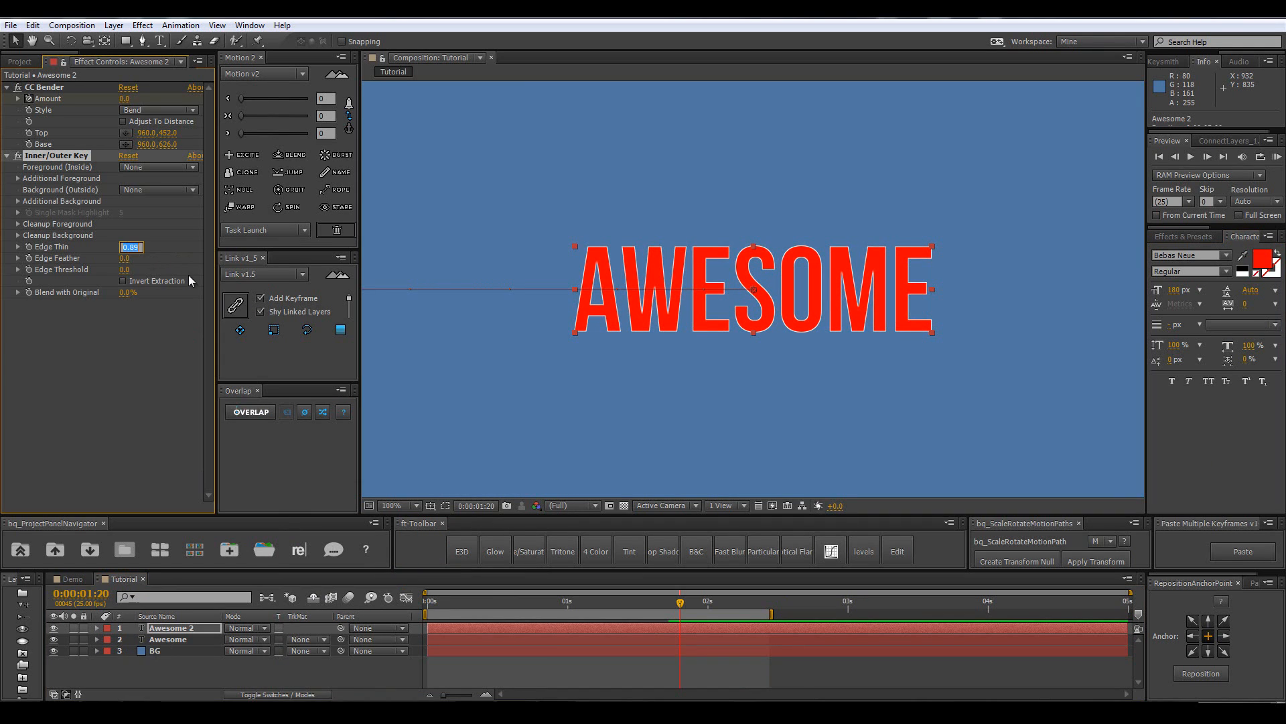
pyautogui.write('3')
pyautogui.press('Return')
pyautogui.press('.')
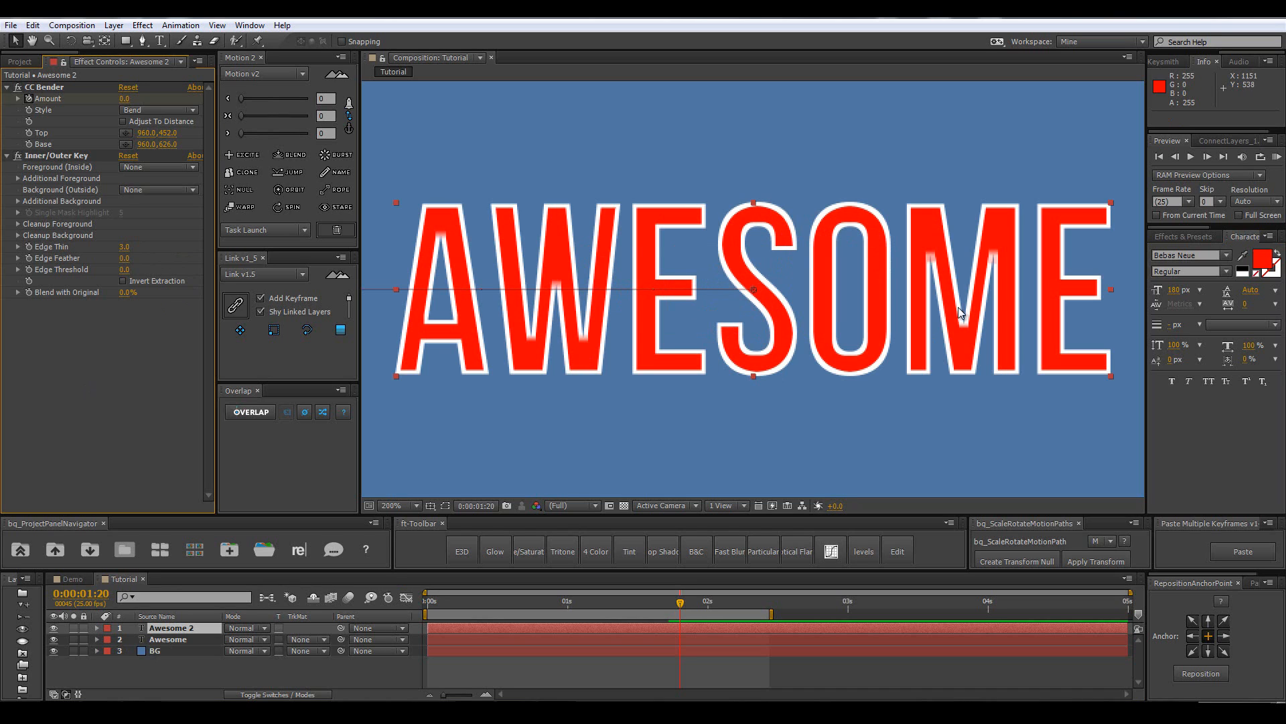
pyautogui.press('/')
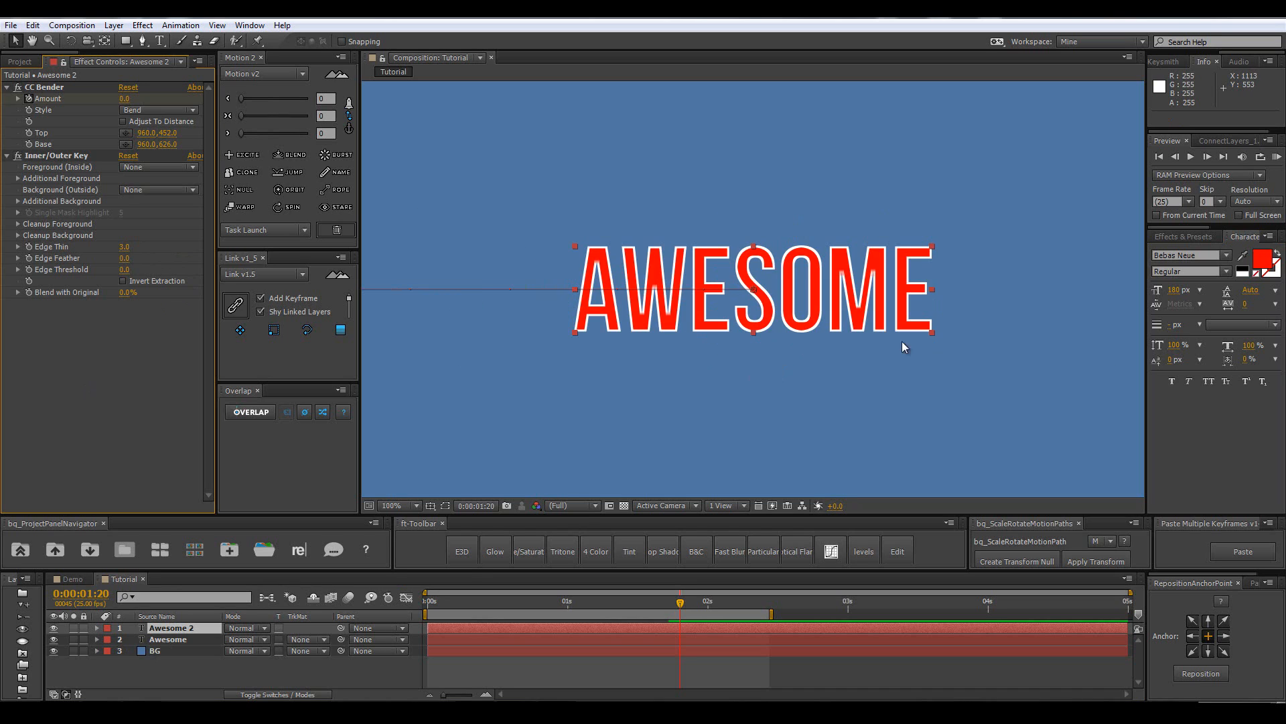
# Set the Awesome layer's track matte to Alpha Inverted Matte "Awesome 2" to leave only a text outline.
pyautogui.click(307, 640)
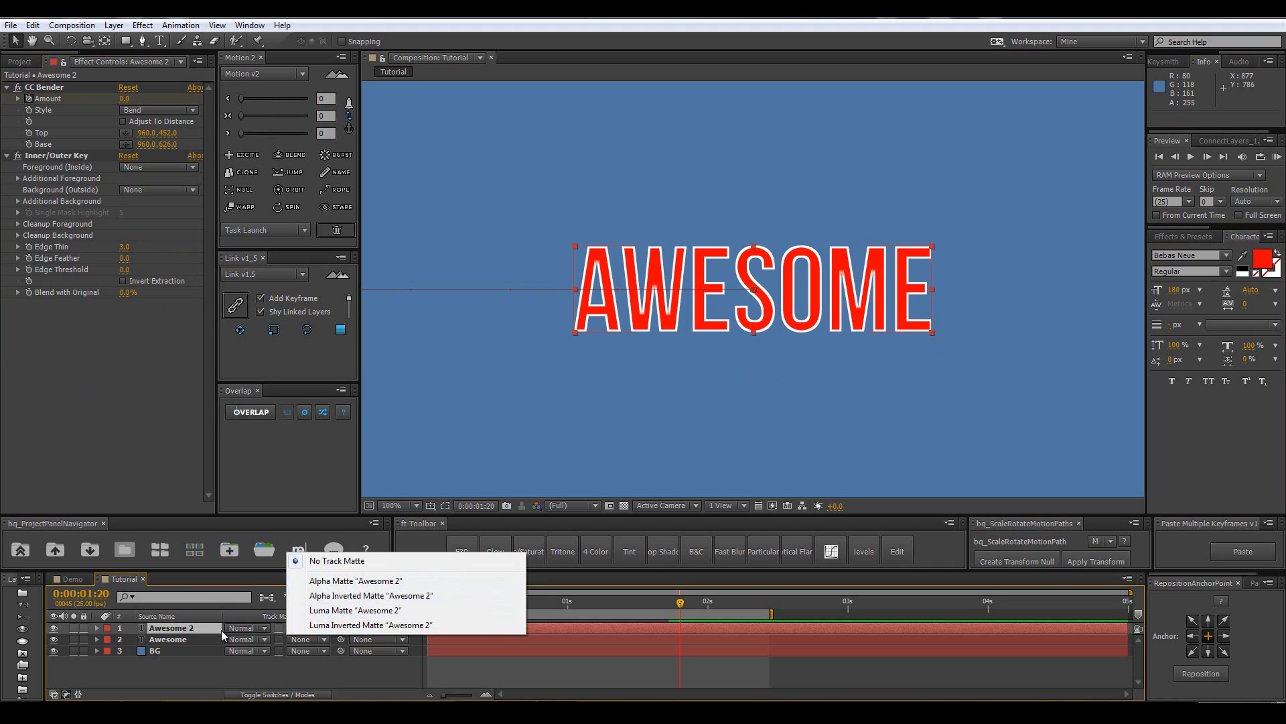
pyautogui.click(189, 640)
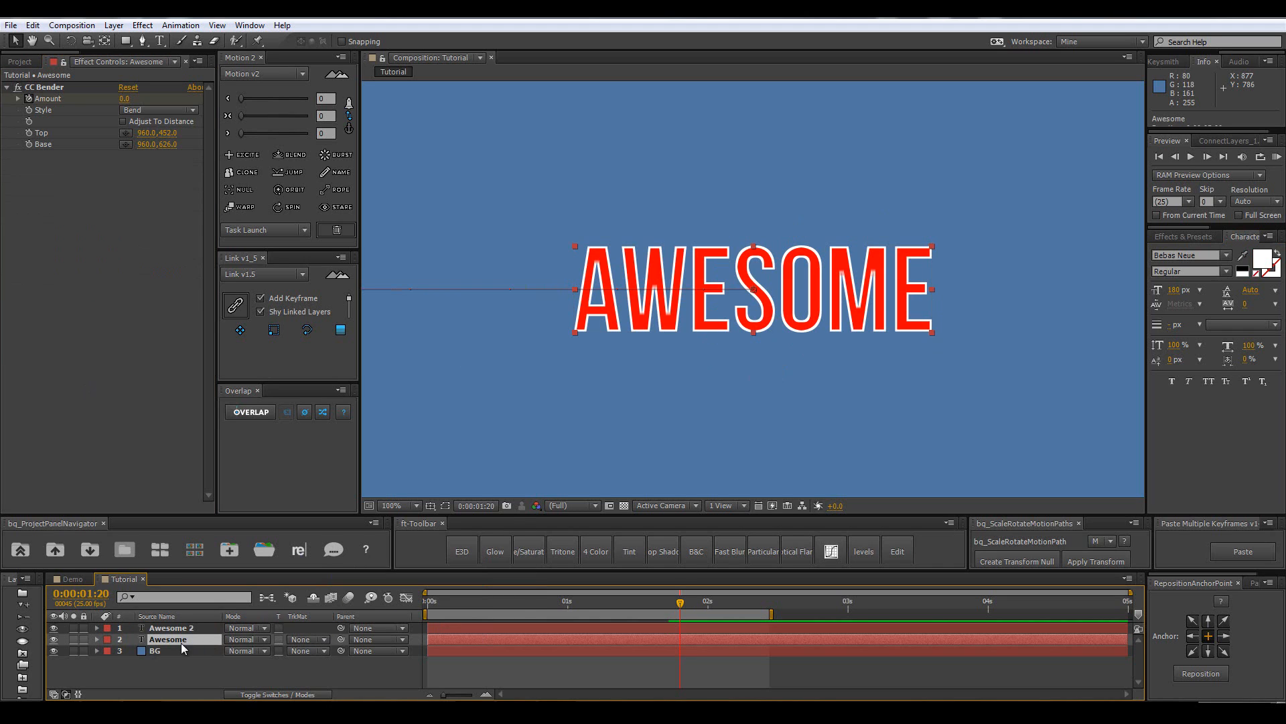
pyautogui.click(304, 640)
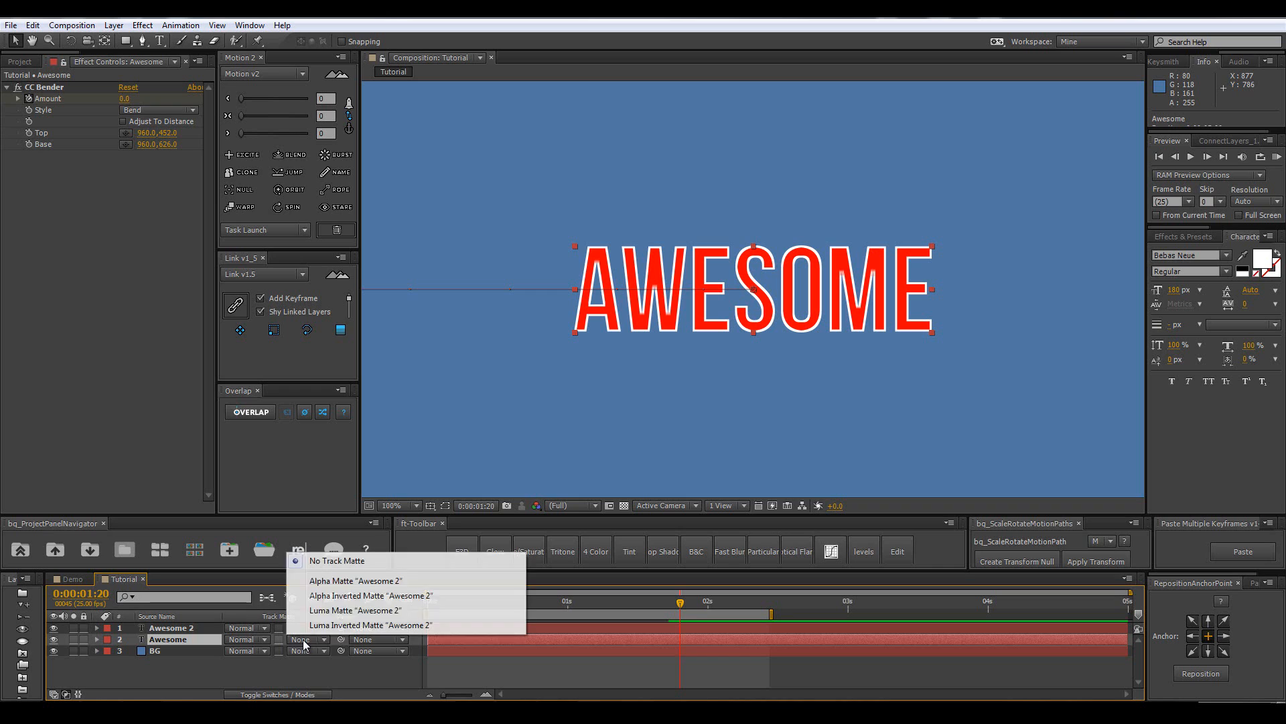
pyautogui.click(347, 602)
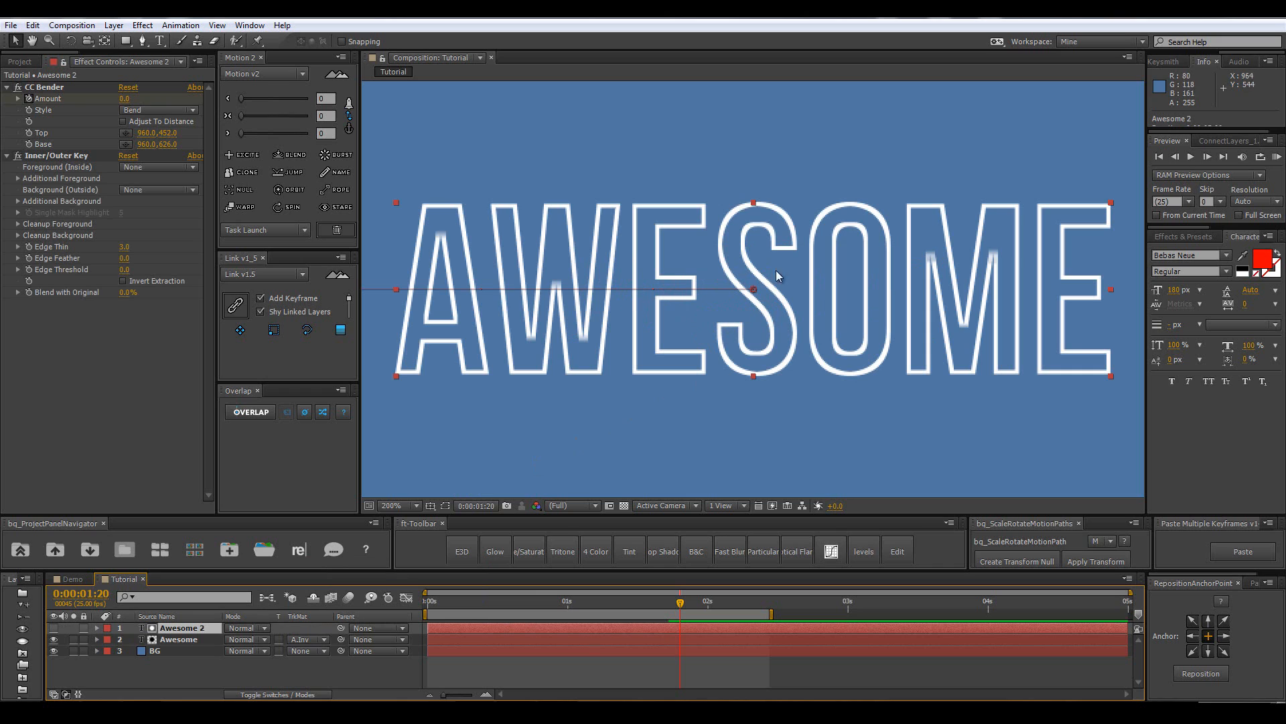
# Scrub the outlined text through the wobble, and extend the work area to the composition's end at 0:00:04:24.
pyautogui.click(171, 642)
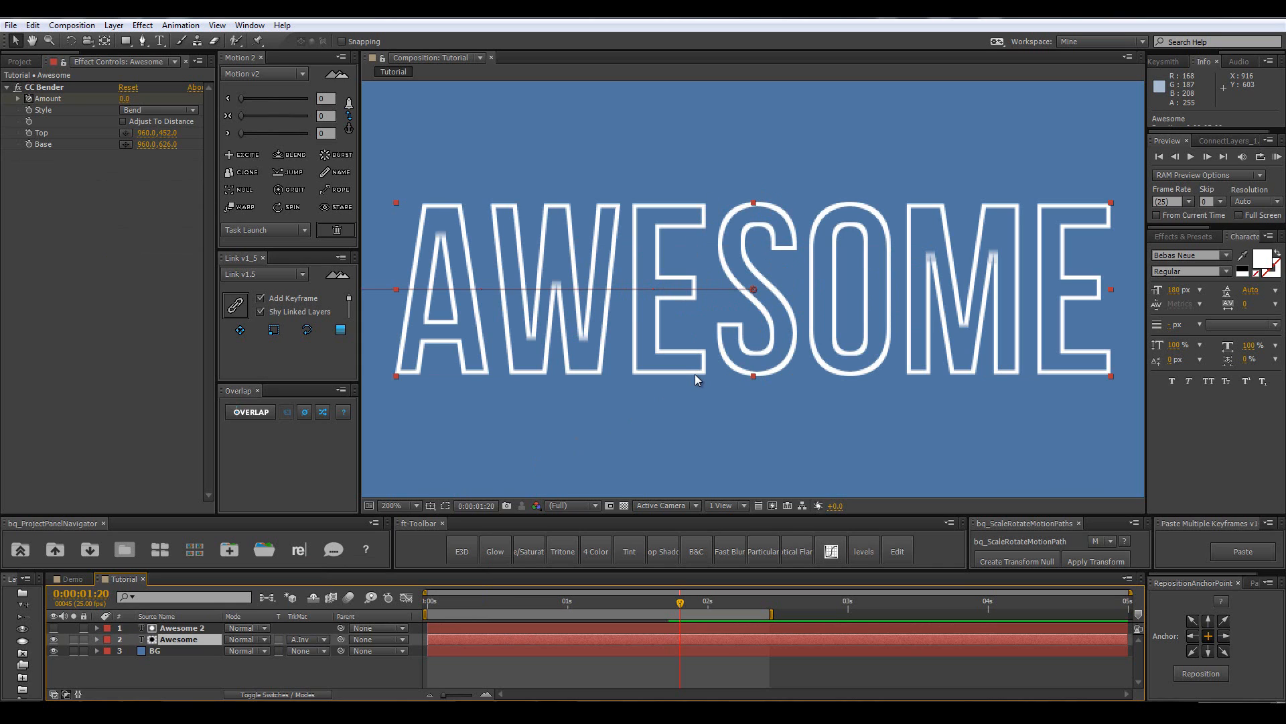
pyautogui.press(',')
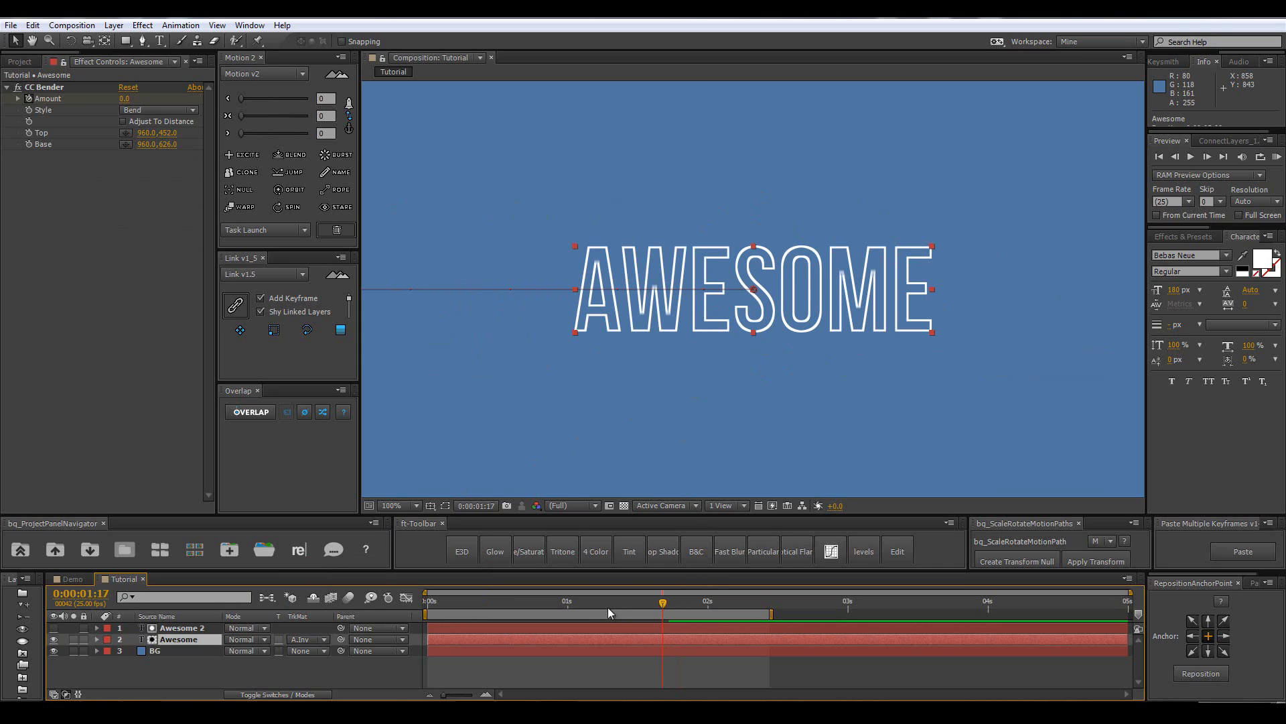
pyautogui.moveTo(608, 607)
pyautogui.mouseDown()
pyautogui.moveTo(452, 613)
pyautogui.moveTo(630, 612)
pyautogui.mouseUp()
pyautogui.press(',')
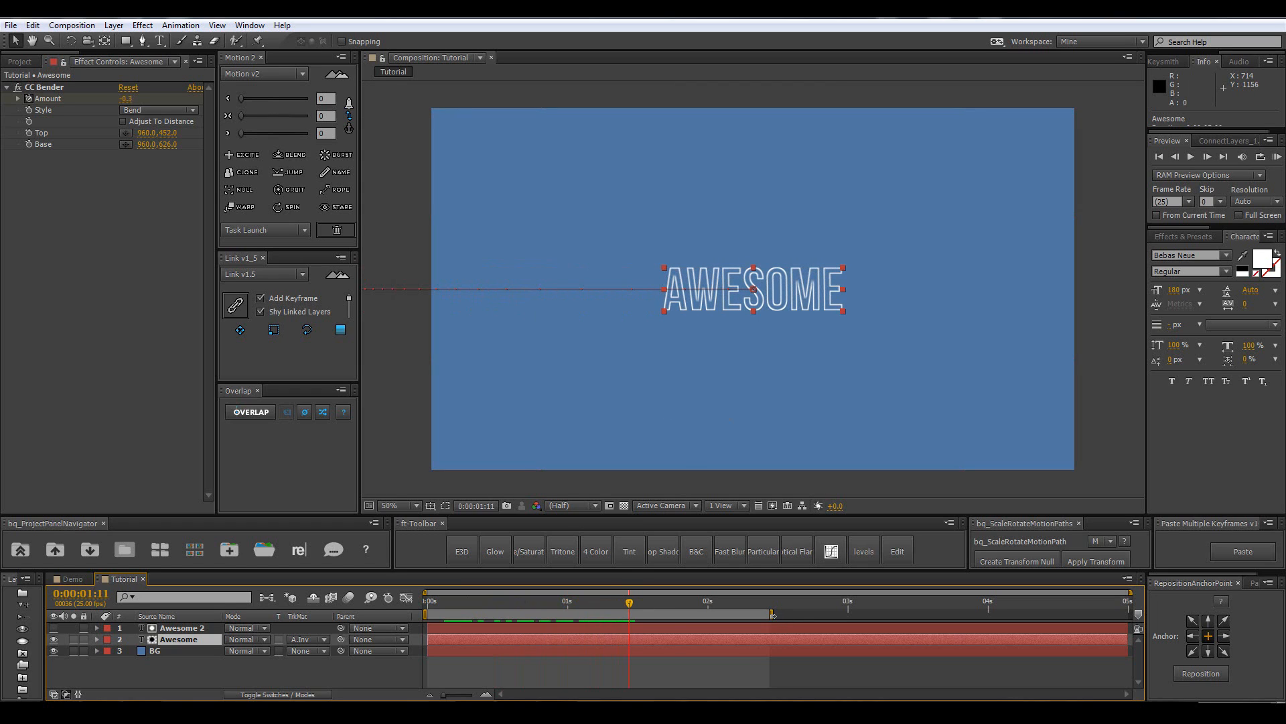
pyautogui.moveTo(771, 614); pyautogui.dragTo(1131, 614)
# Keyframe Awesome 2's Edge Thin at 3 at 0:00:02:00 and 0:00:03:00, and reveal the layer's keyframed properties.
pyautogui.moveTo(640, 604); pyautogui.dragTo(710, 616)
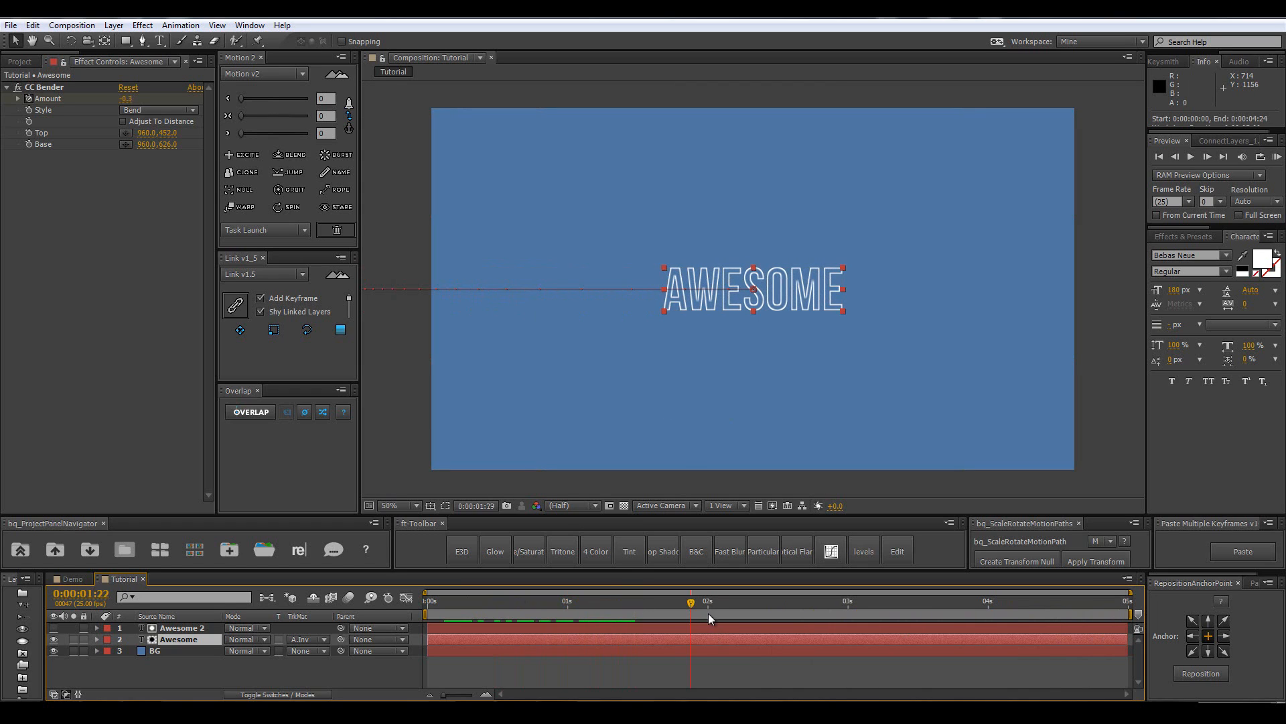
pyautogui.click(178, 629)
pyautogui.click(29, 246)
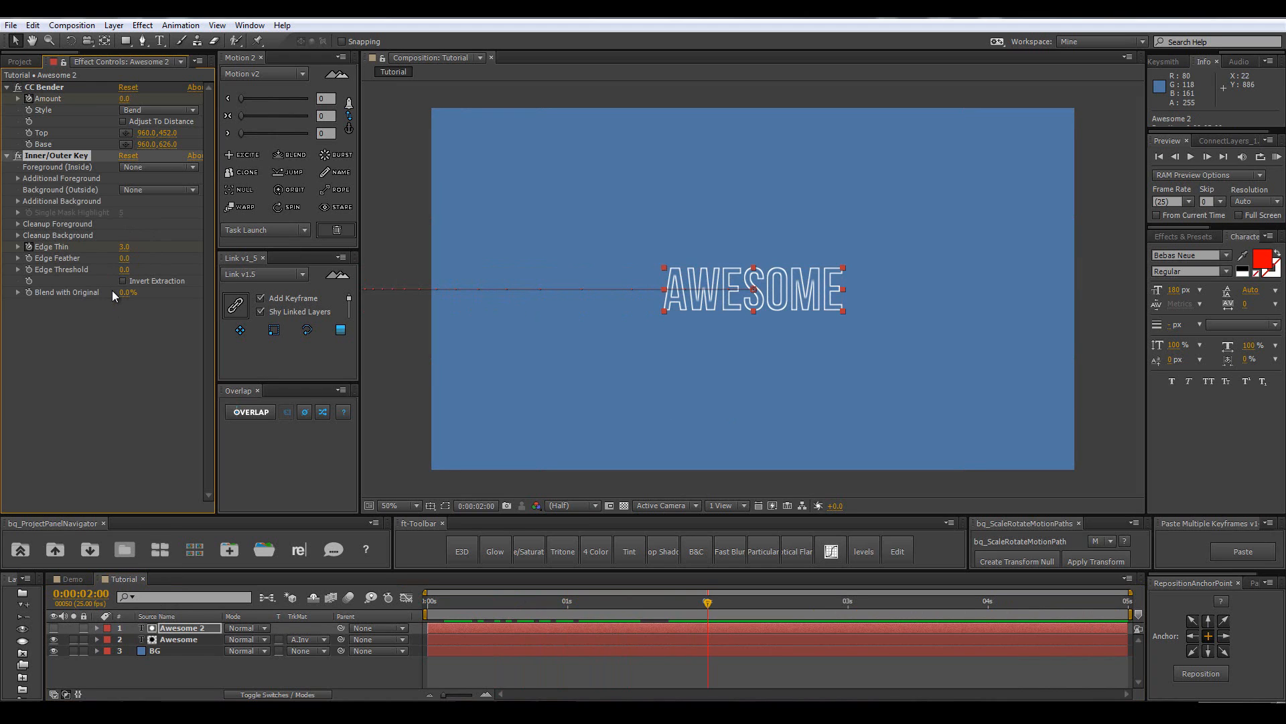
pyautogui.click(847, 603)
pyautogui.press('u')
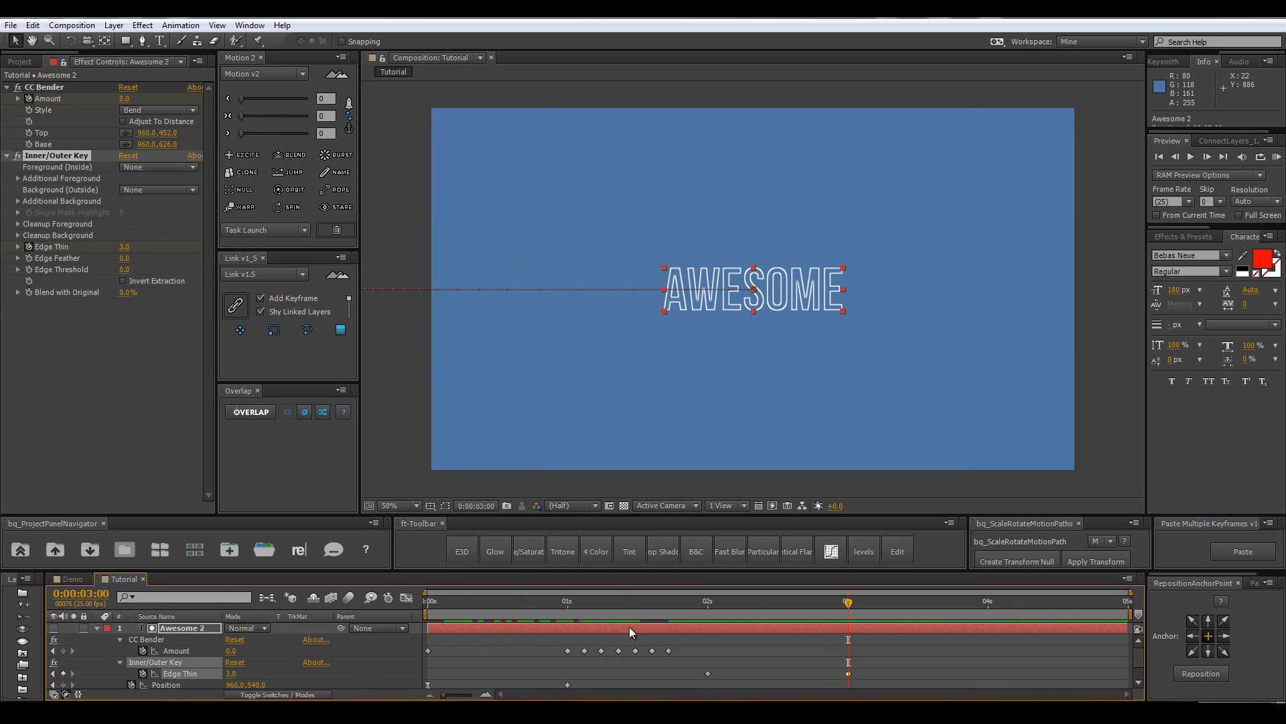
# Set the Edge Thin keyframe at 0:00:02:00 to 16 so the letters start out completely filled.
pyautogui.click(712, 605)
pyautogui.click(260, 669)
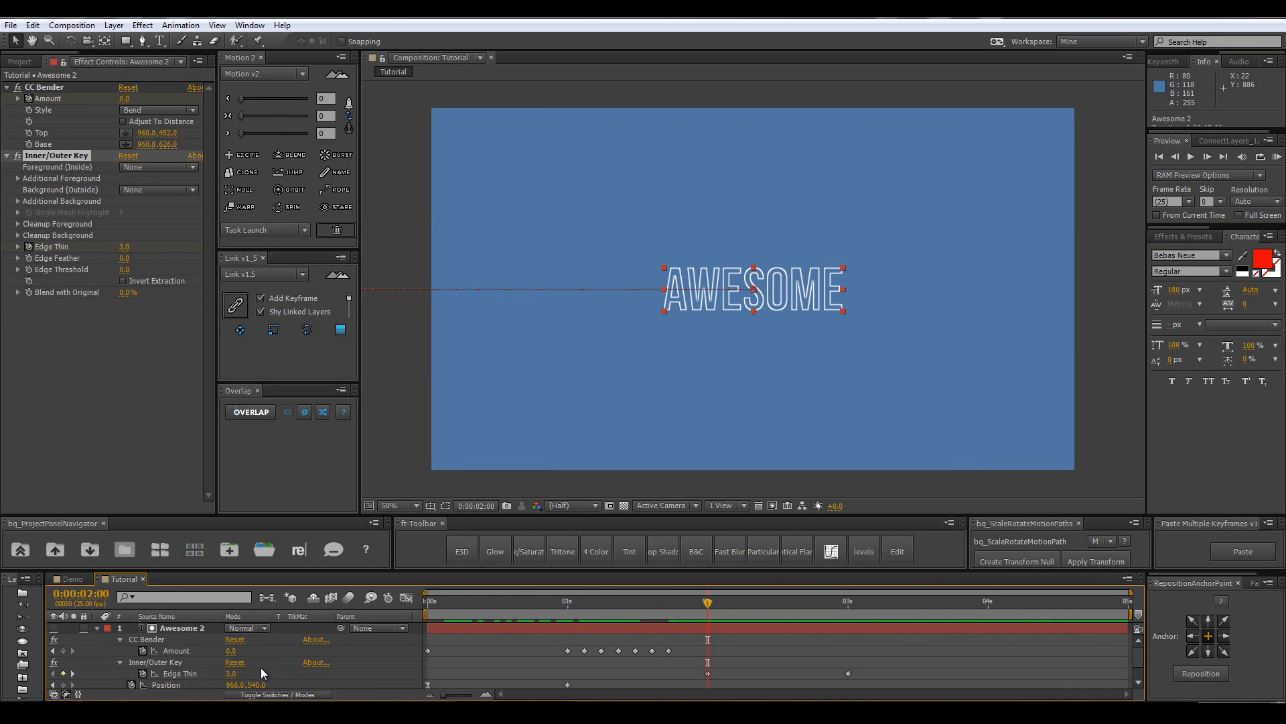
pyautogui.moveTo(234, 676); pyautogui.dragTo(770, 651)
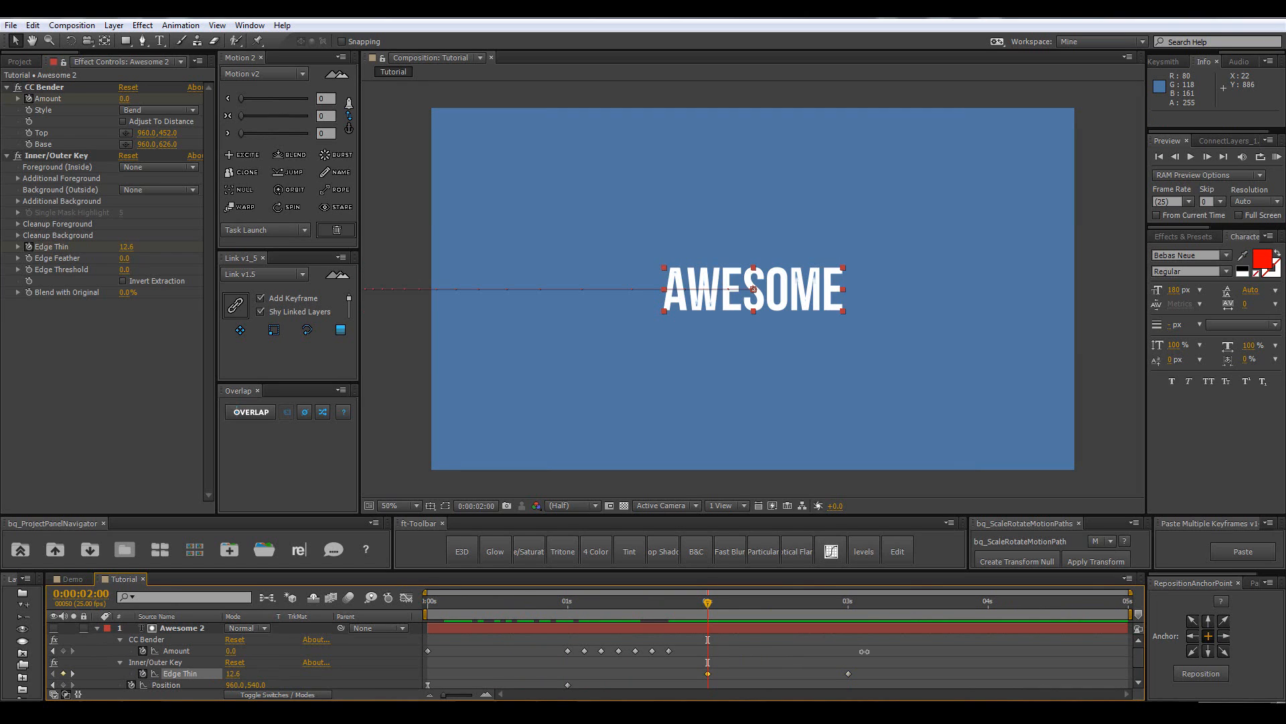
pyautogui.moveTo(882, 650); pyautogui.dragTo(967, 654)
pyautogui.press('.')
pyautogui.press('.')
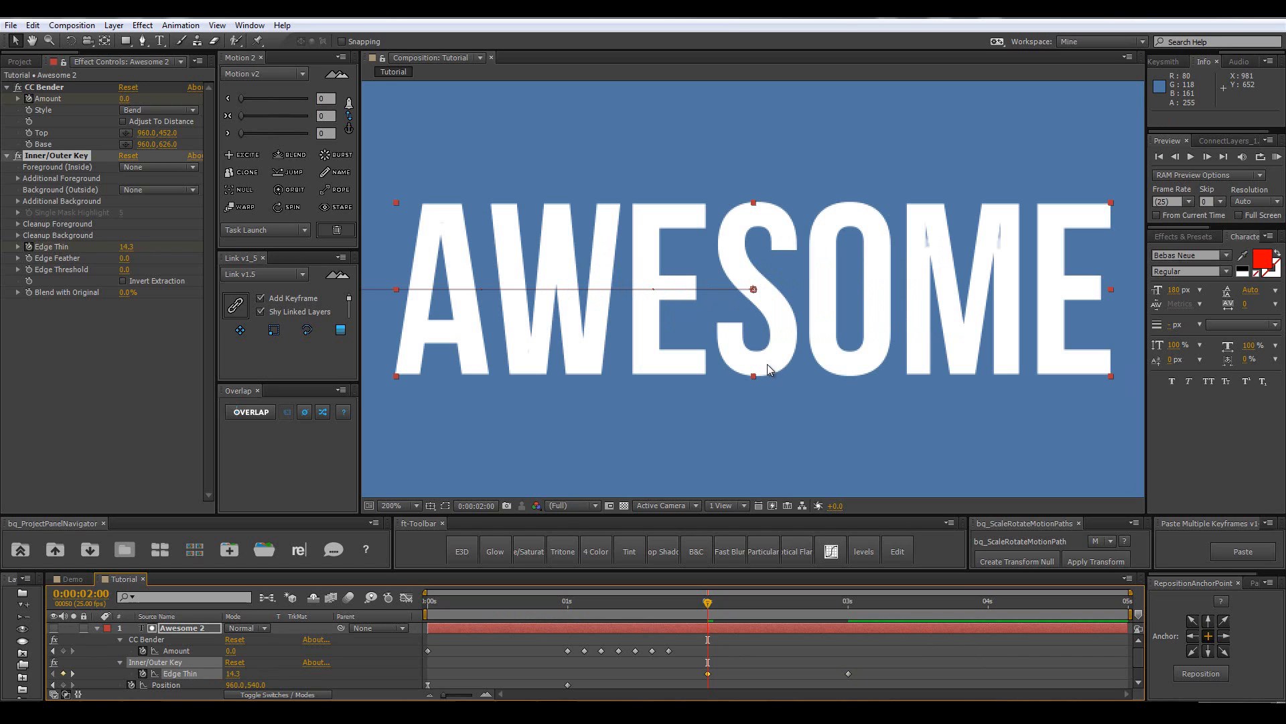
pyautogui.moveTo(233, 676); pyautogui.dragTo(362, 674)
pyautogui.click(244, 673)
pyautogui.write('16')
pyautogui.press('Return')
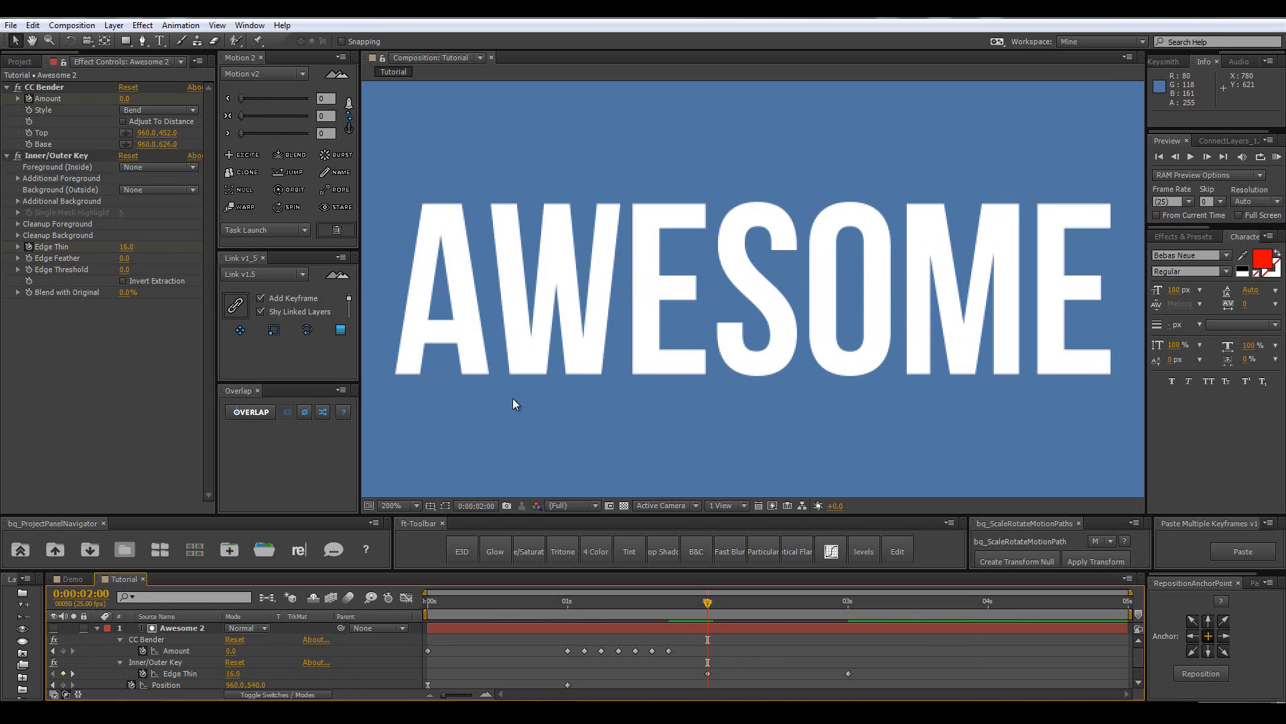
pyautogui.press(',')
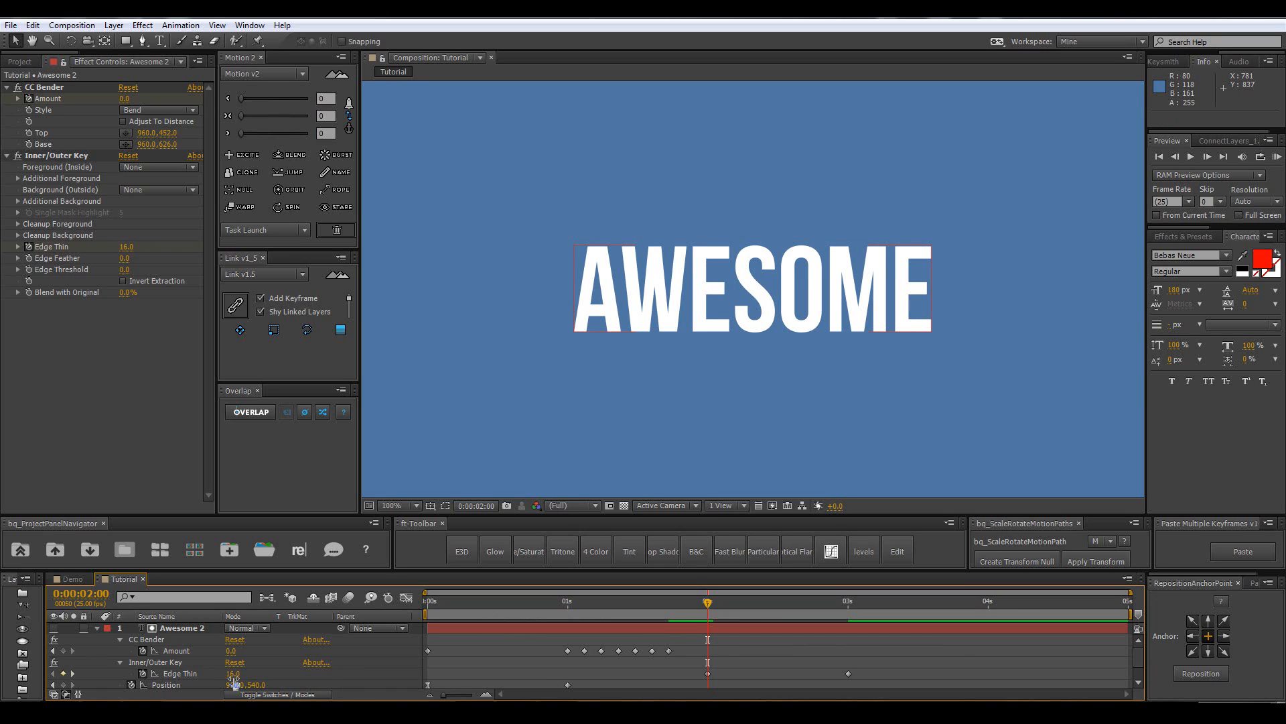
# Preview the change from filled text to outline between 0:00:02:00 and 0:00:03:00.
pyautogui.moveTo(842, 604); pyautogui.dragTo(719, 628)
pyautogui.press('space')
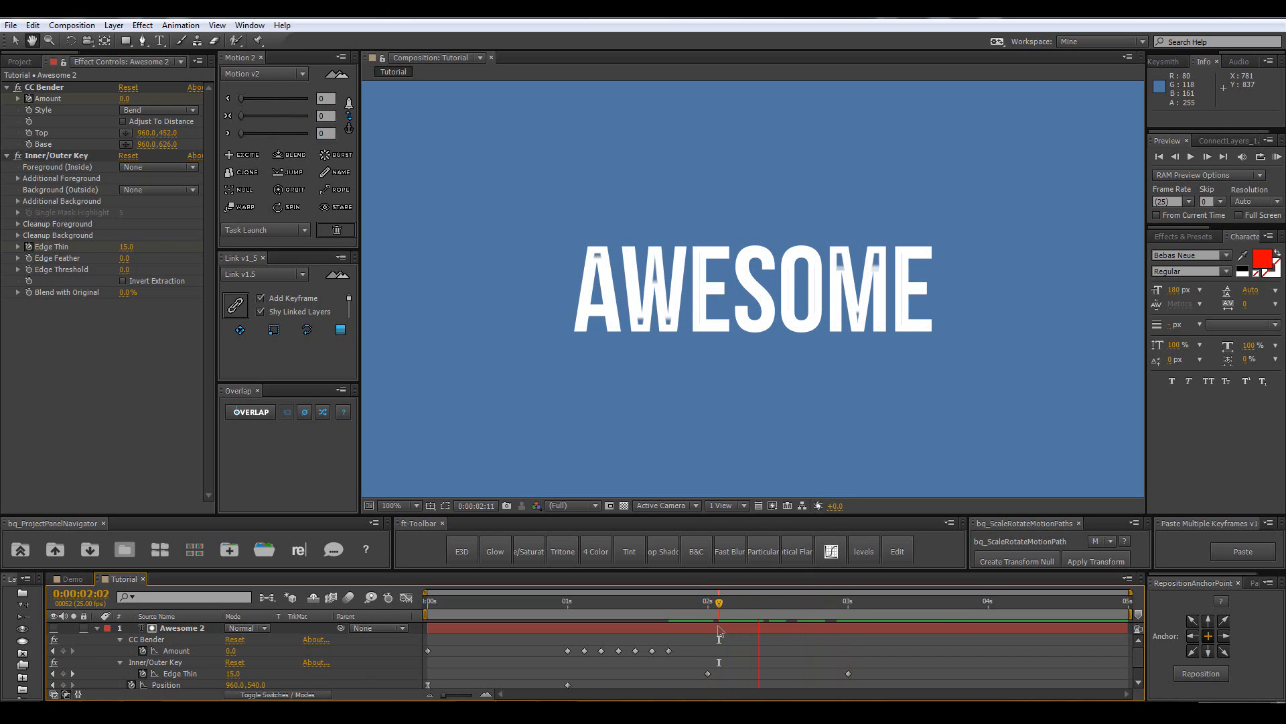
pyautogui.moveTo(732, 615); pyautogui.dragTo(704, 615)
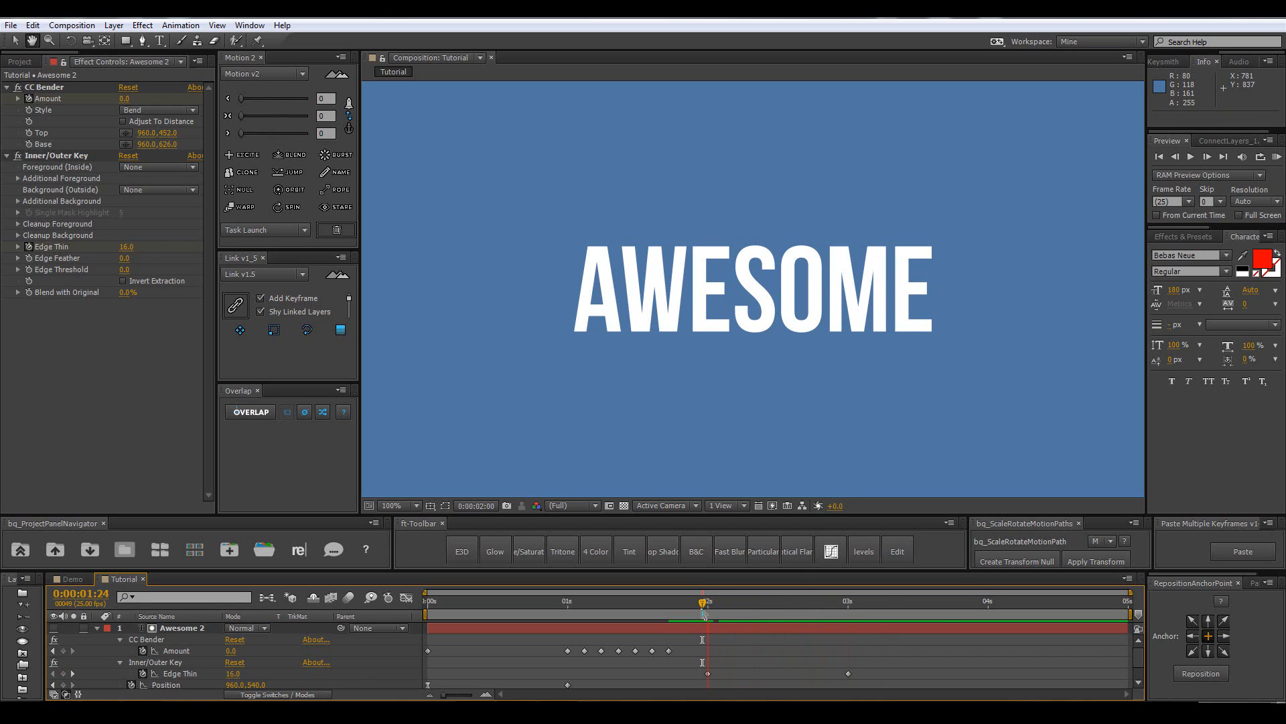
pyautogui.press('space')
pyautogui.press('space')
# Apply Easy Ease to the Edge Thin keyframe at 0:00:03:00 and lengthen its incoming ease in the Graph Editor.
pyautogui.click(848, 674)
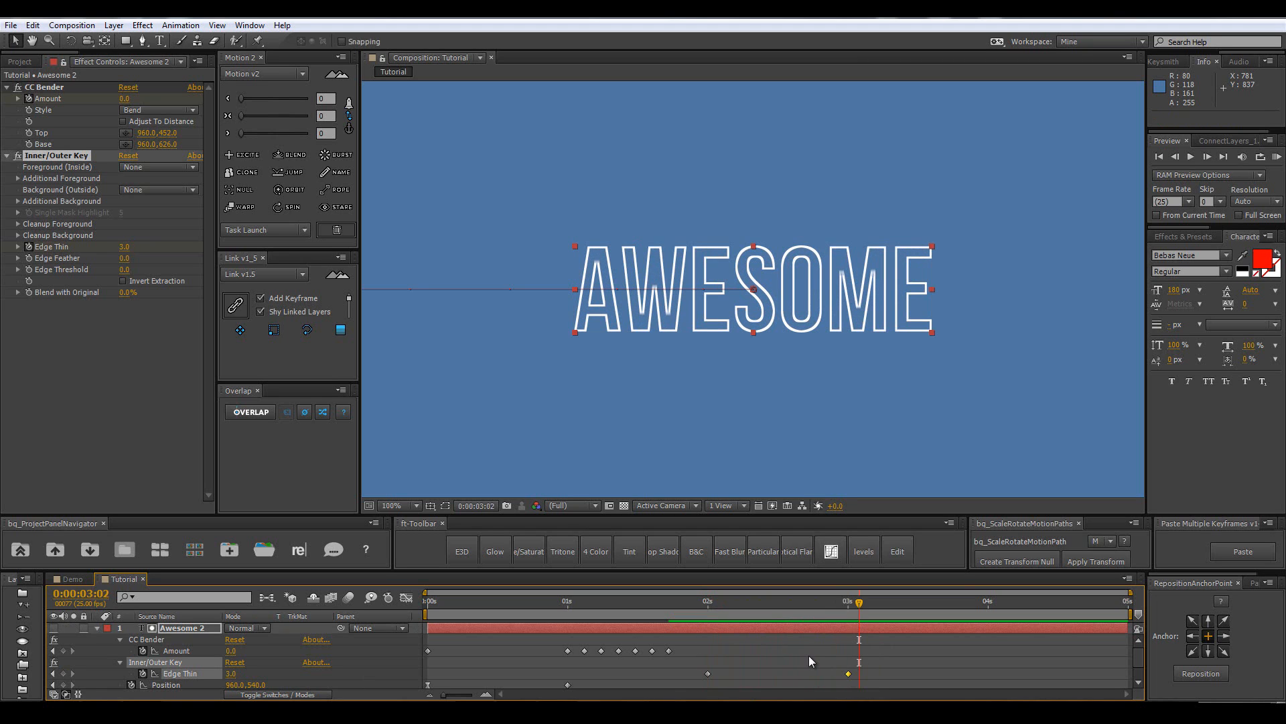
pyautogui.press('F9')
pyautogui.hotkey('shift', 'F3')
pyautogui.moveTo(823, 627); pyautogui.dragTo(799, 626)
pyautogui.click(405, 599)
# Preview the eased fill-to-outline transition, place the current time at 0:00:03:00, and select the Awesome layer with all layer properties collapsed.
pyautogui.click(691, 601)
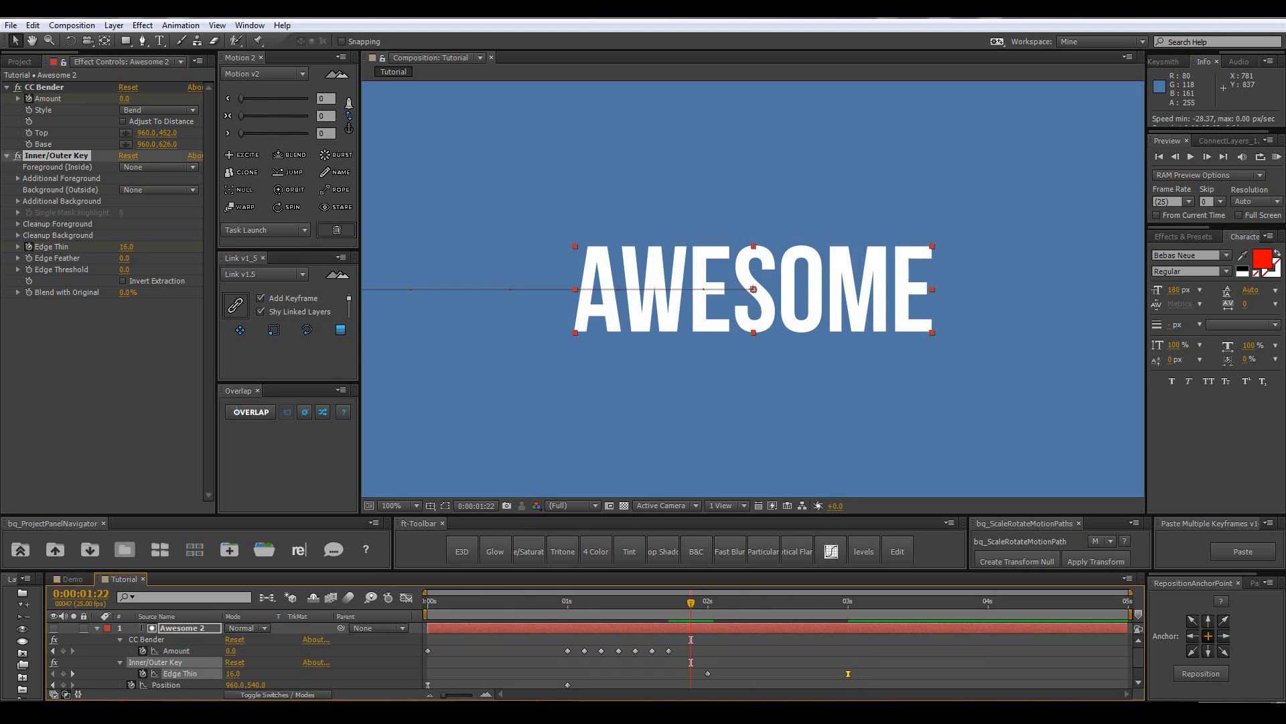
pyautogui.click(644, 678)
pyautogui.press('space')
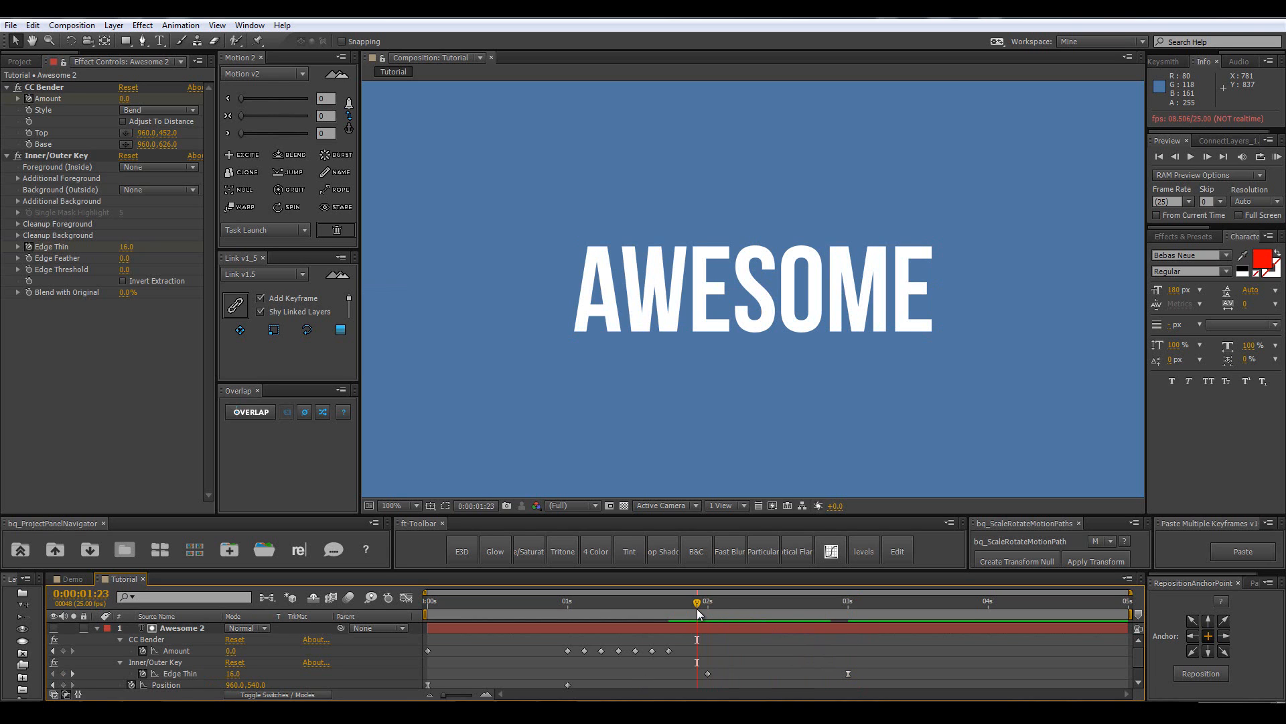
pyautogui.moveTo(798, 625); pyautogui.dragTo(843, 630)
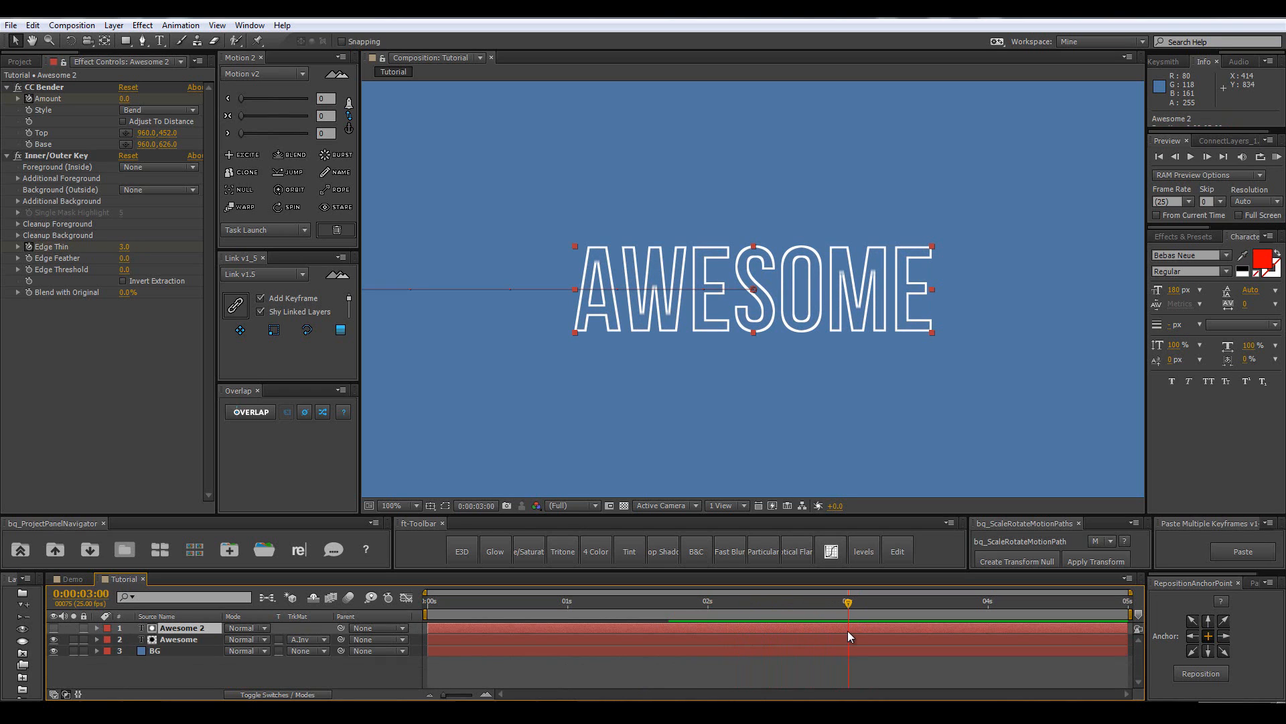
pyautogui.click(154, 662)
pyautogui.click(180, 638)
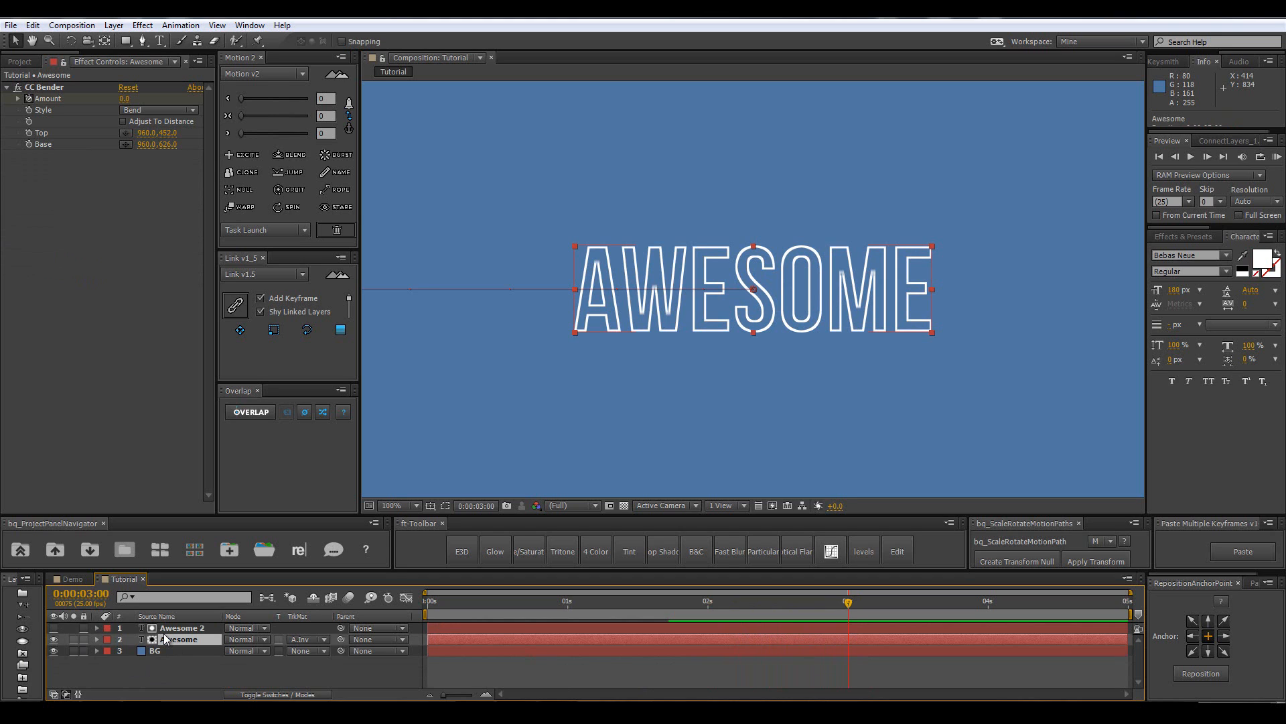
# Pre-compose the Awesome and Awesome 2 layers together into a new composition named Text.
pyautogui.keyDown('shift'); pyautogui.click(164, 632); pyautogui.keyUp('shift')
pyautogui.hotkey('ctrl', 'shift', 'c')
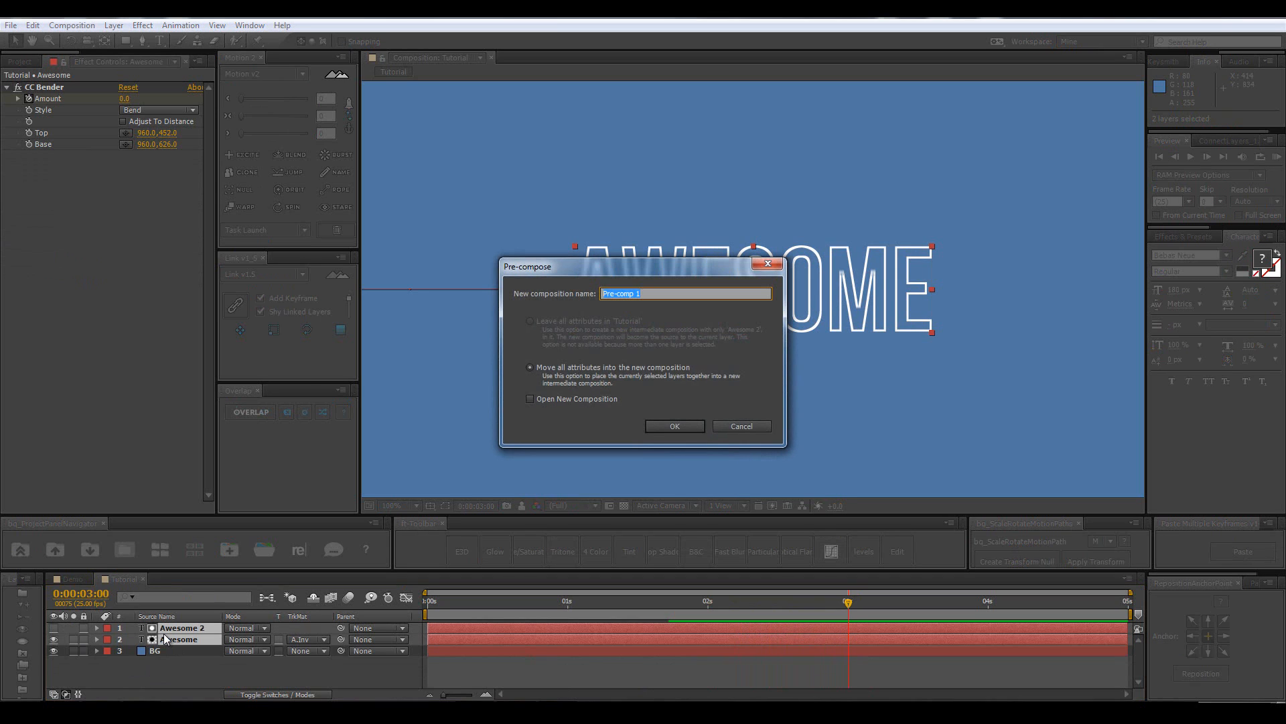
pyautogui.write('Text')
pyautogui.press('Return')
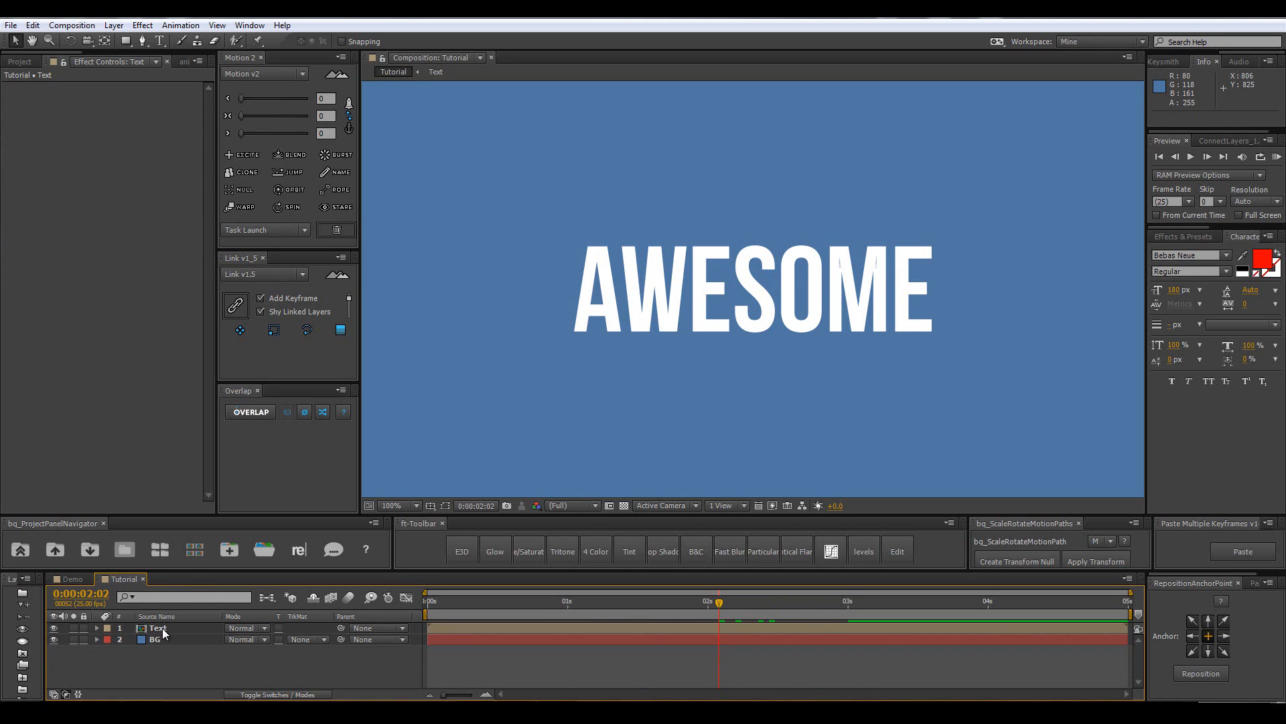
# Open the Text composition and auto-trace the Awesome layer's Alpha channel for the current frame.
pyautogui.doubleClick(164, 631)
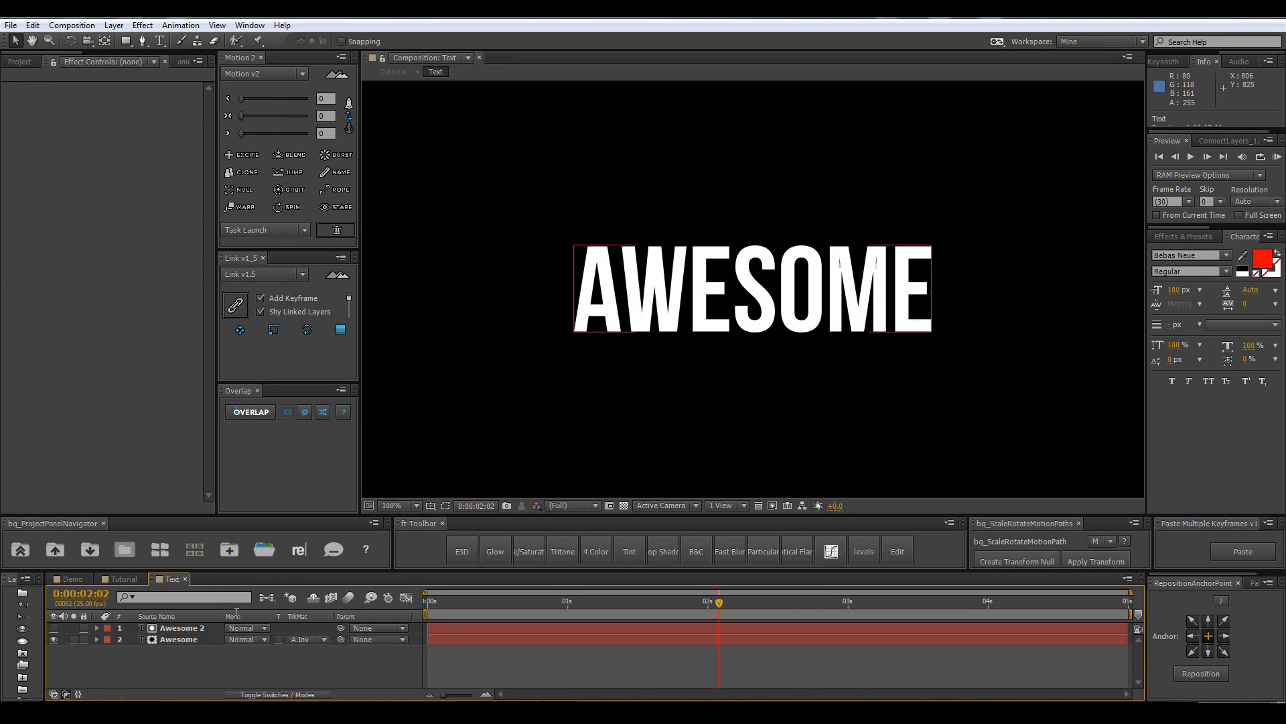
pyautogui.click(171, 640)
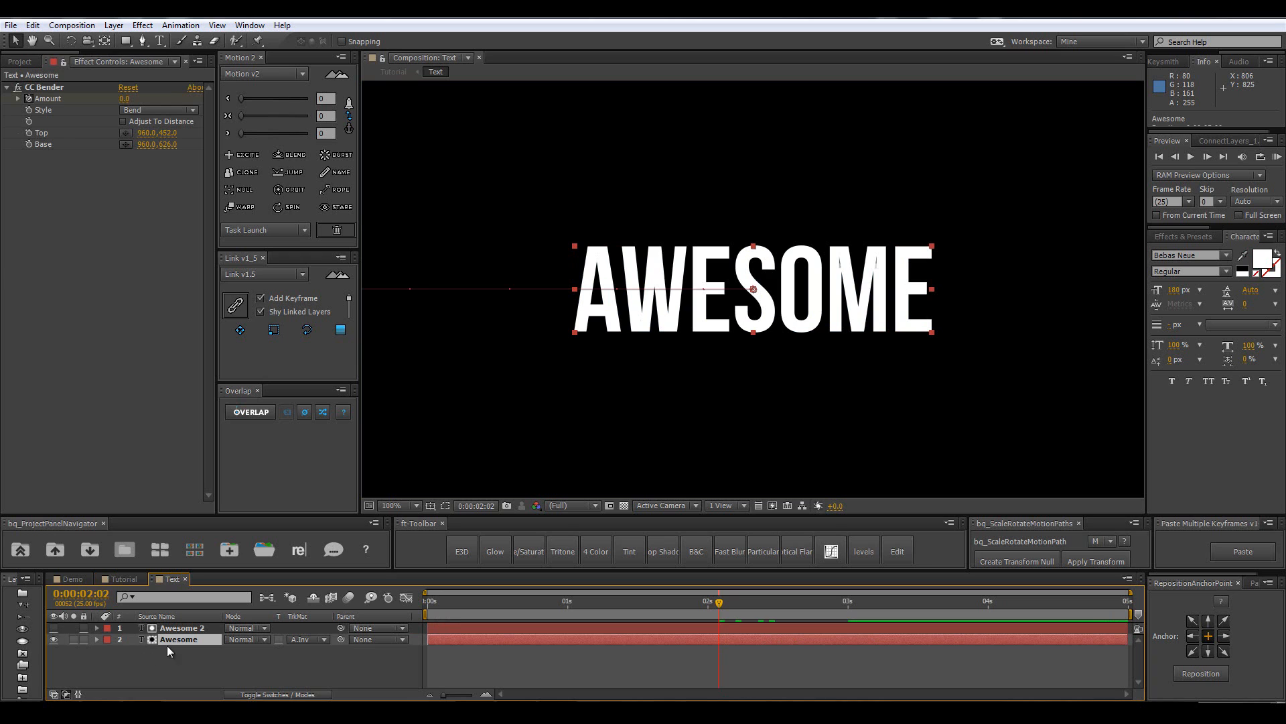
pyautogui.click(113, 26)
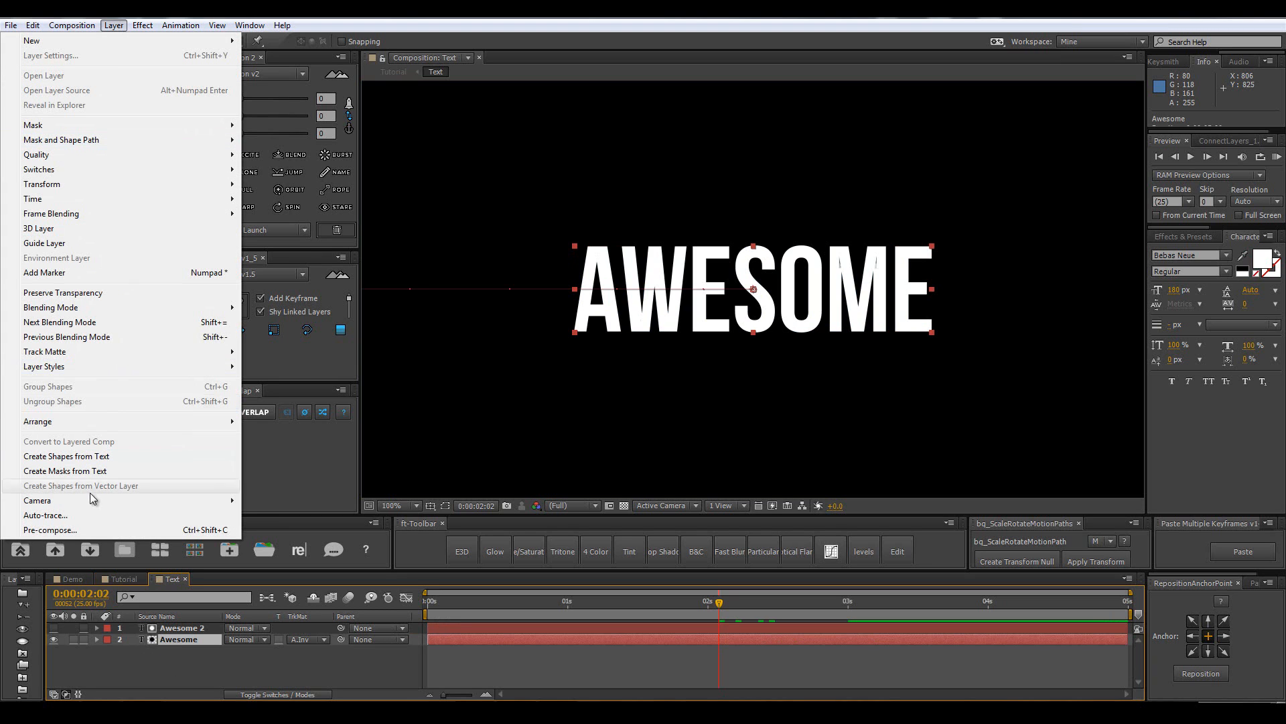
pyautogui.click(78, 518)
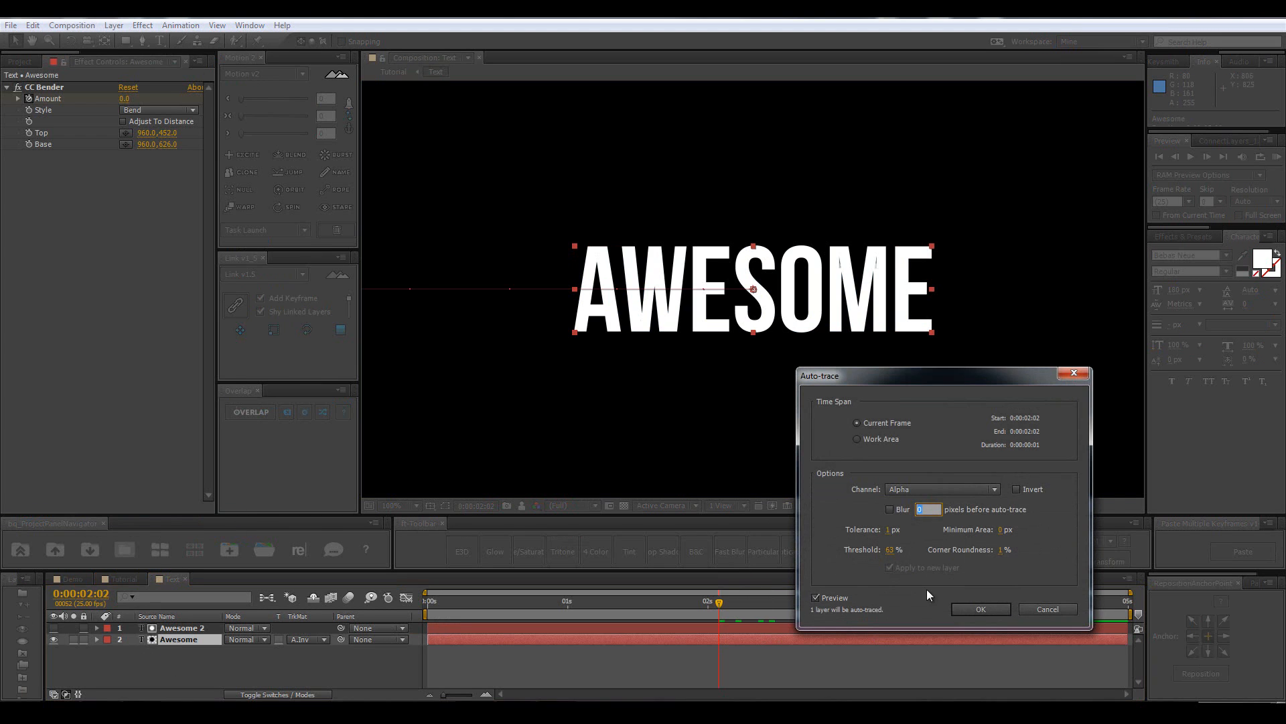
pyautogui.click(978, 608)
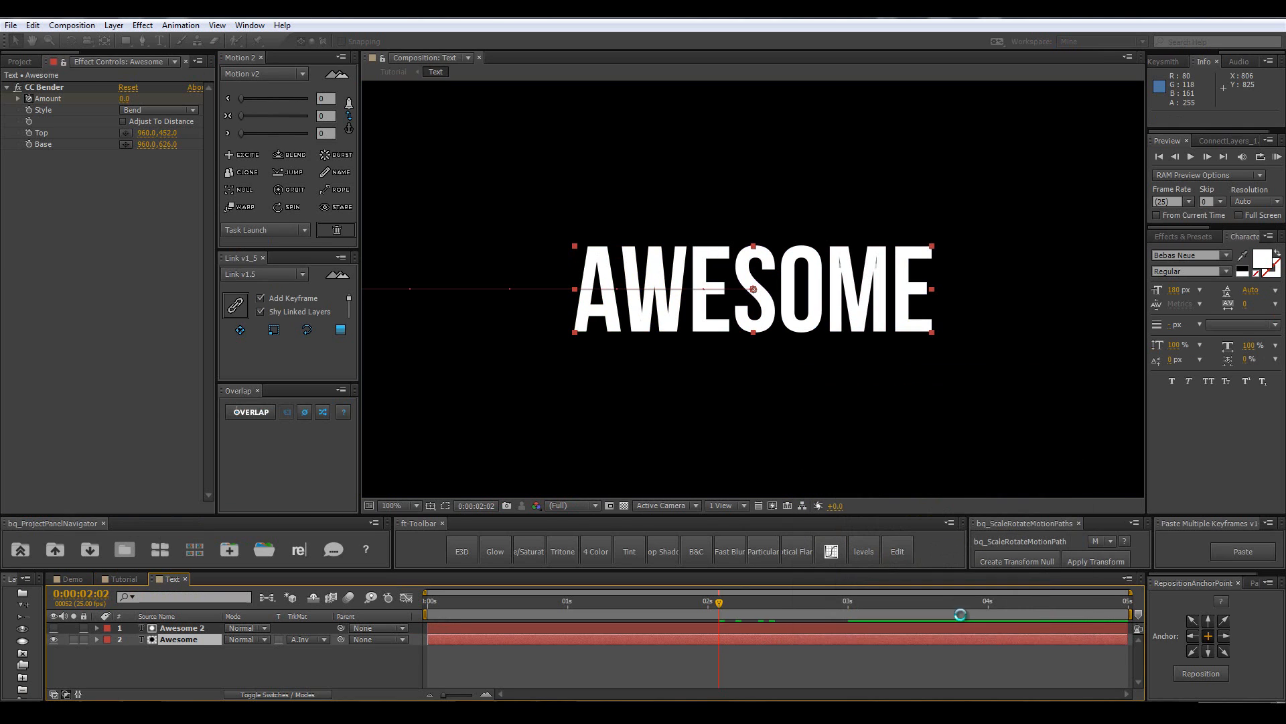
# Pre-compose the auto-traced layer as Matte, moving all attributes into the new composition.
pyautogui.press('.')
pyautogui.click(169, 630)
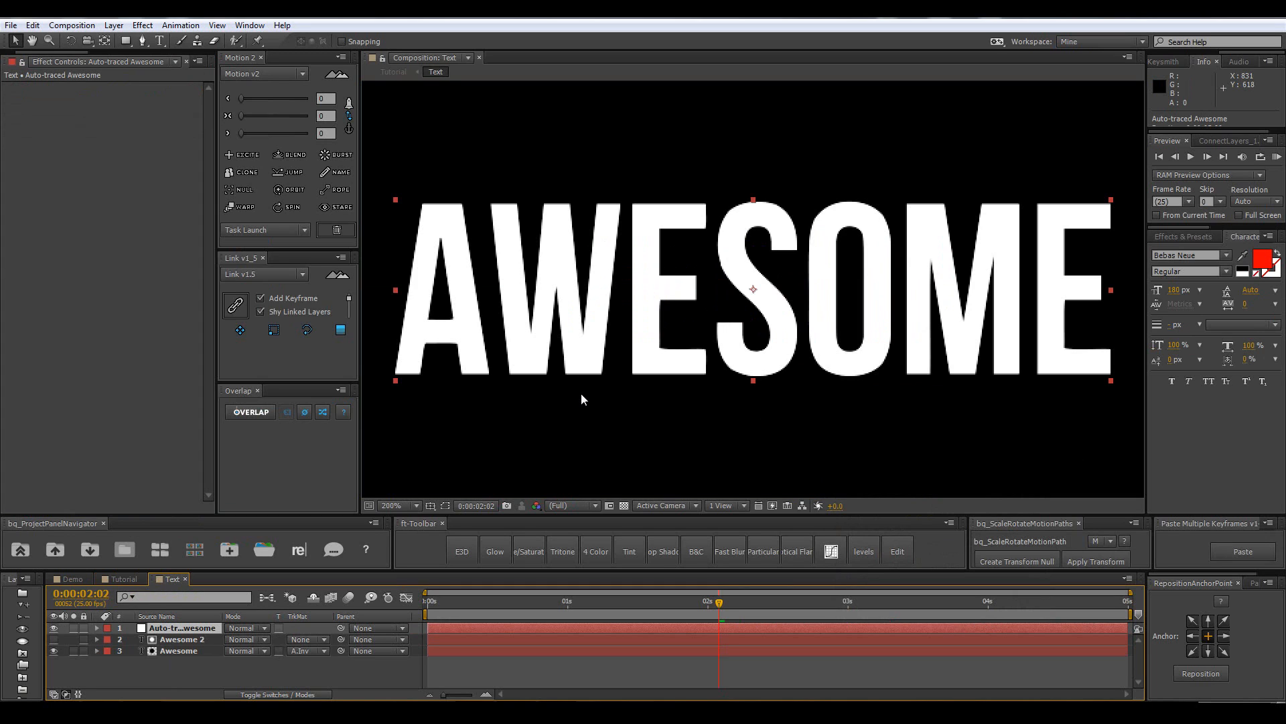
pyautogui.hotkey('ctrl', 'shift', 'c')
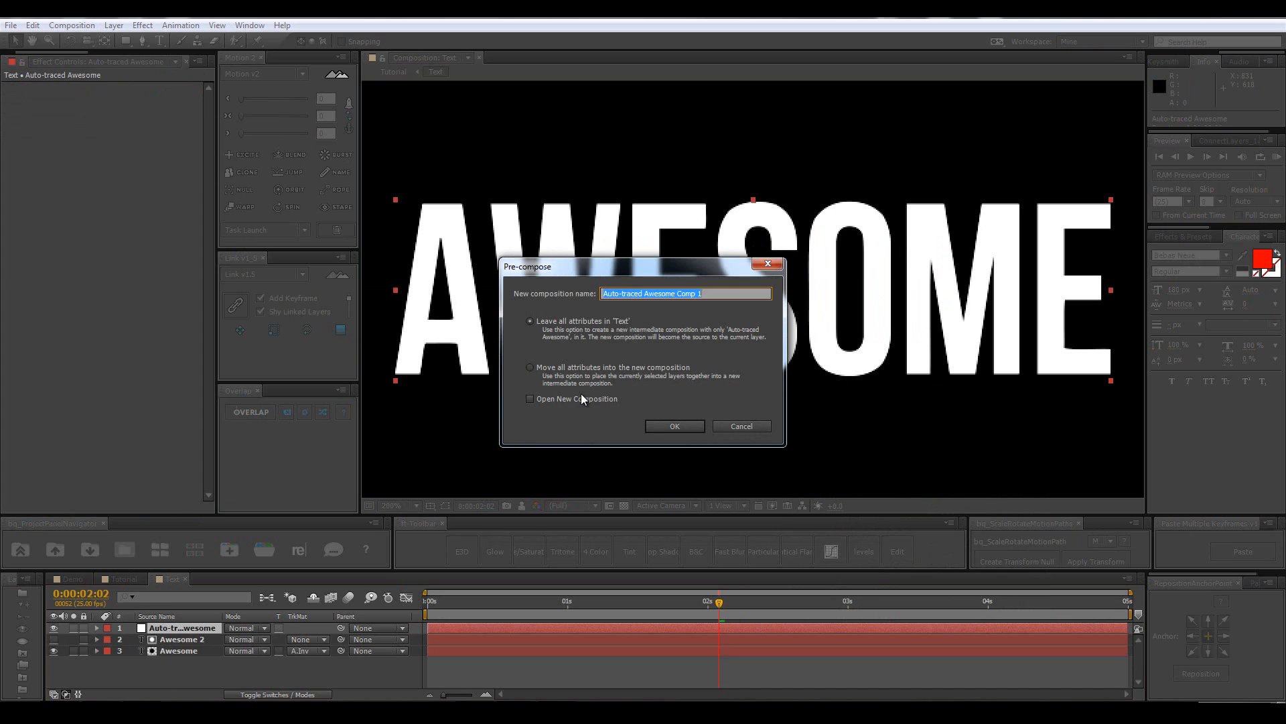
pyautogui.press('Return')
pyautogui.click(606, 368)
pyautogui.write('Matte')
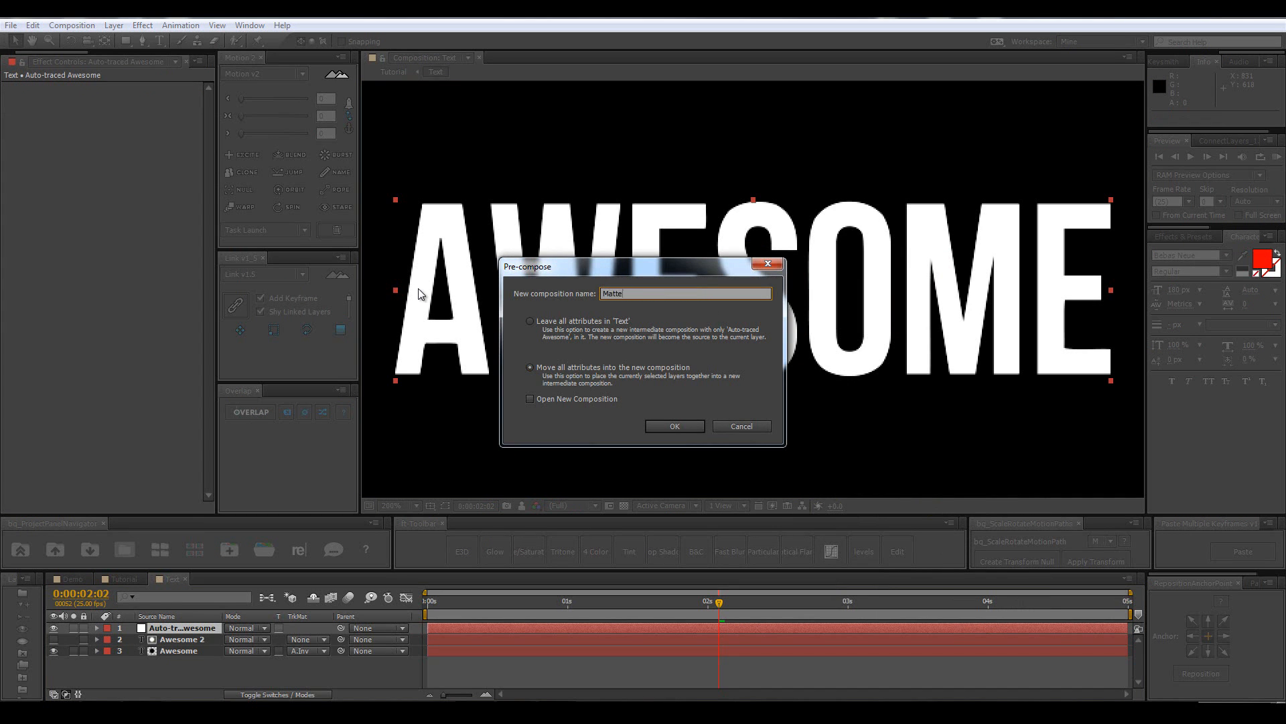
pyautogui.press('Return')
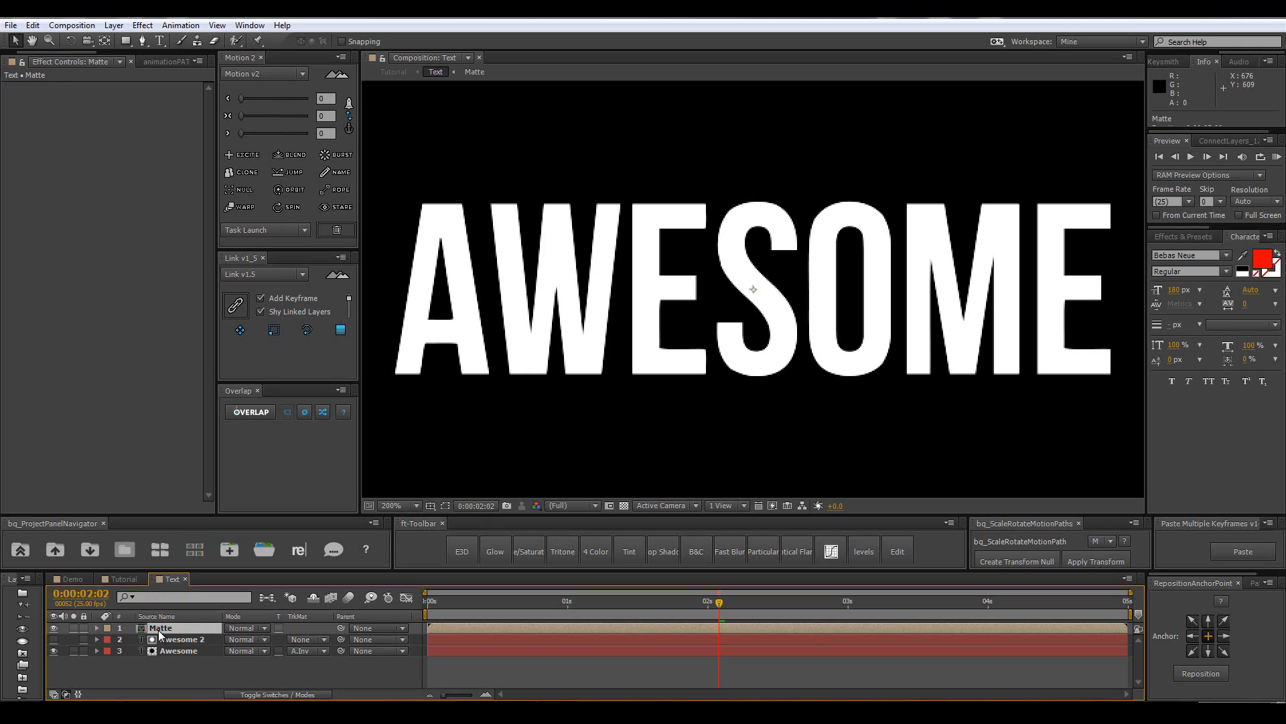
# Open the Matte composition from the project and apply the Stroke effect to its auto-traced layer.
pyautogui.click(124, 579)
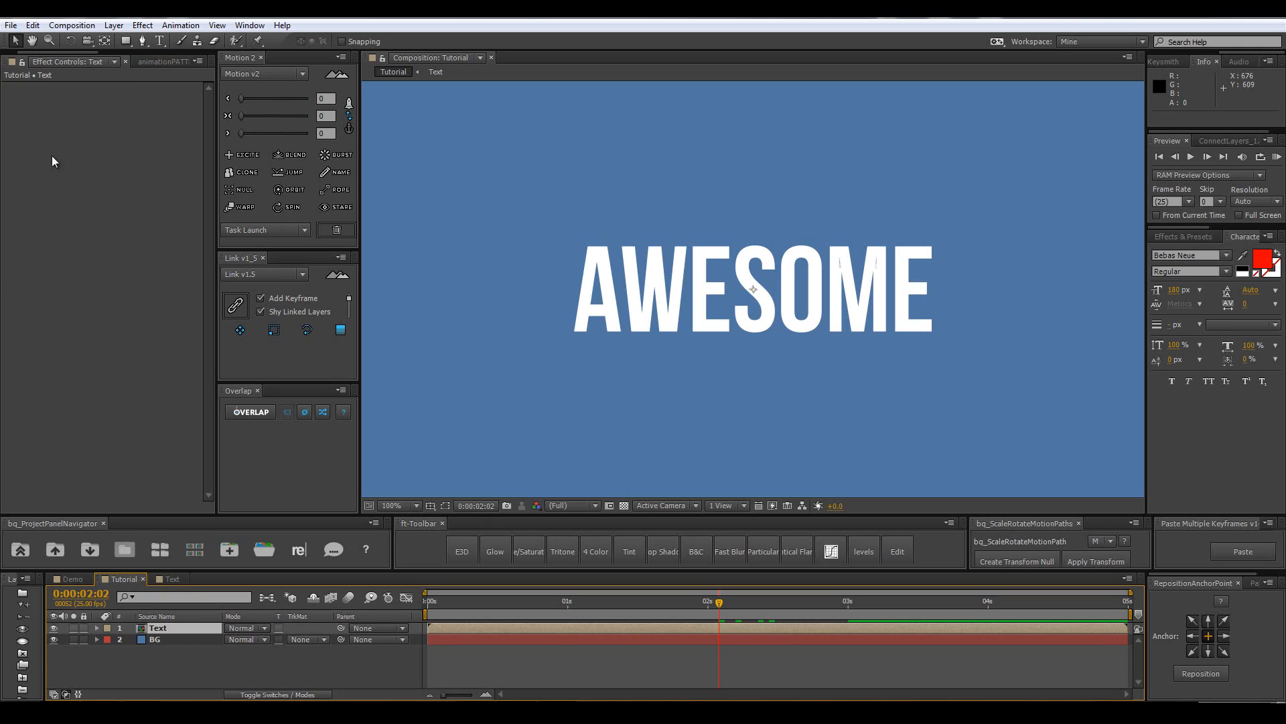
pyautogui.click(10, 63)
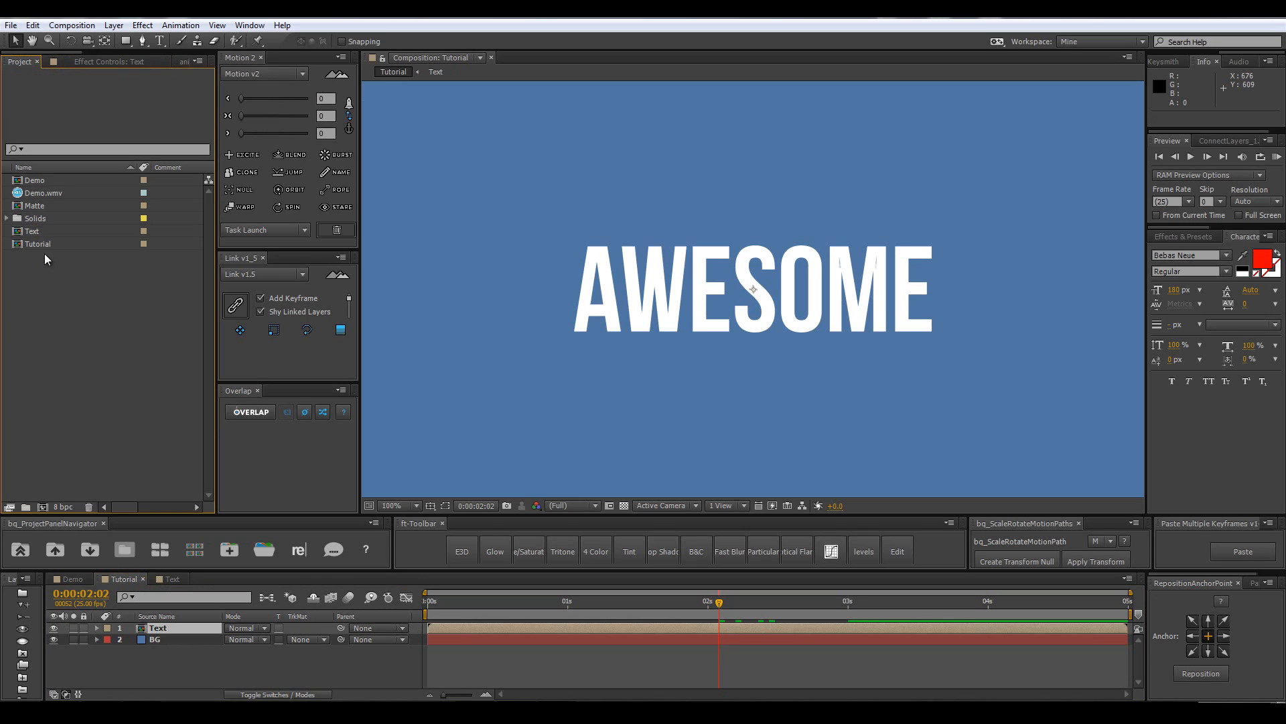
pyautogui.doubleClick(36, 206)
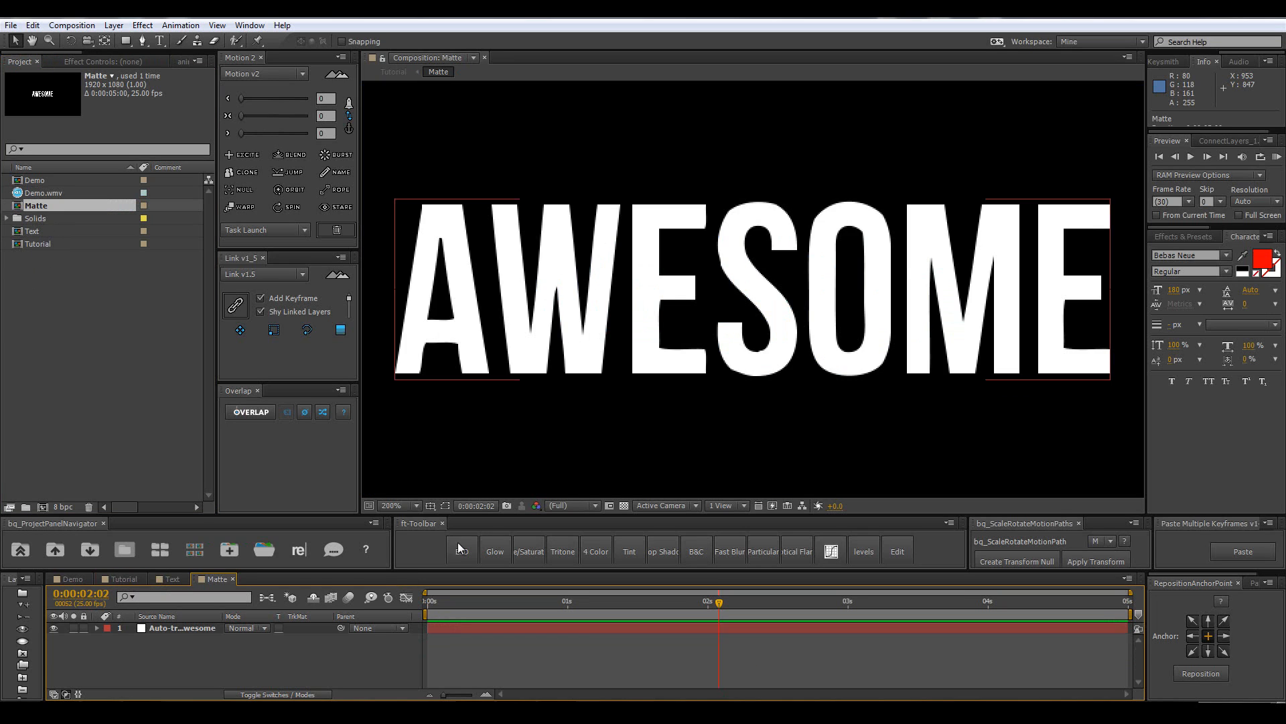
pyautogui.click(186, 628)
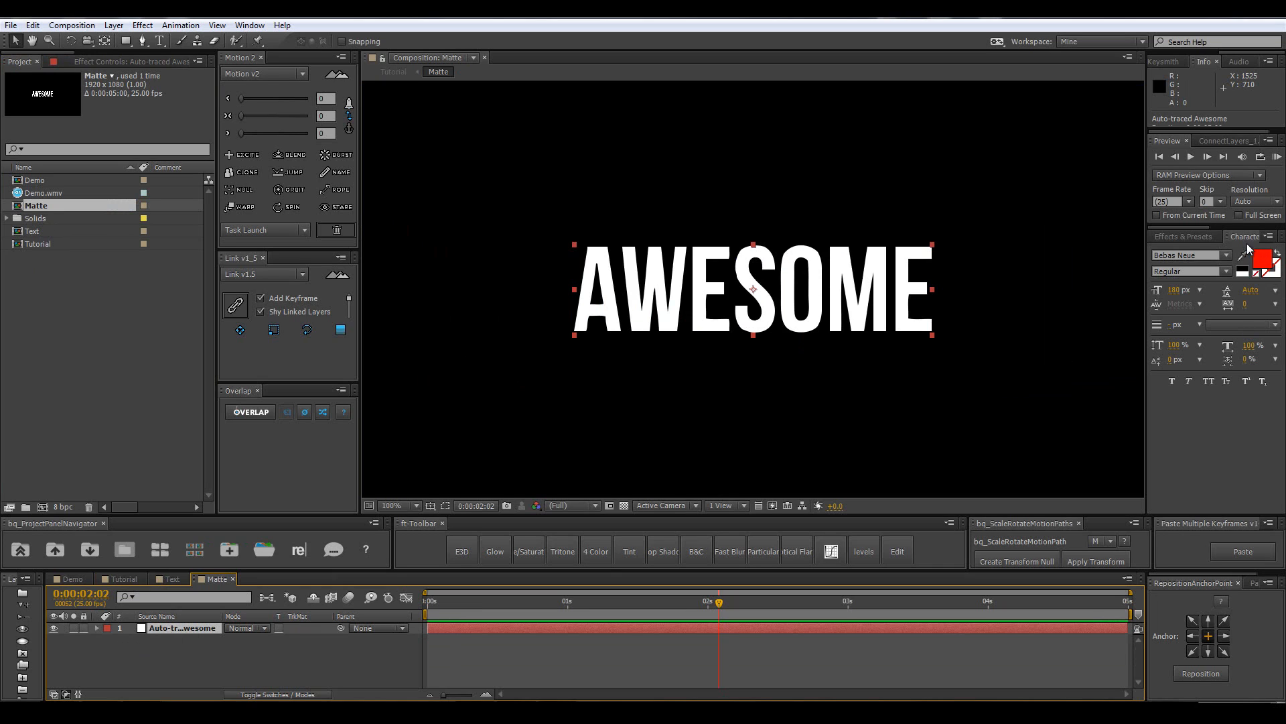
pyautogui.click(1182, 239)
pyautogui.doubleClick(1209, 252)
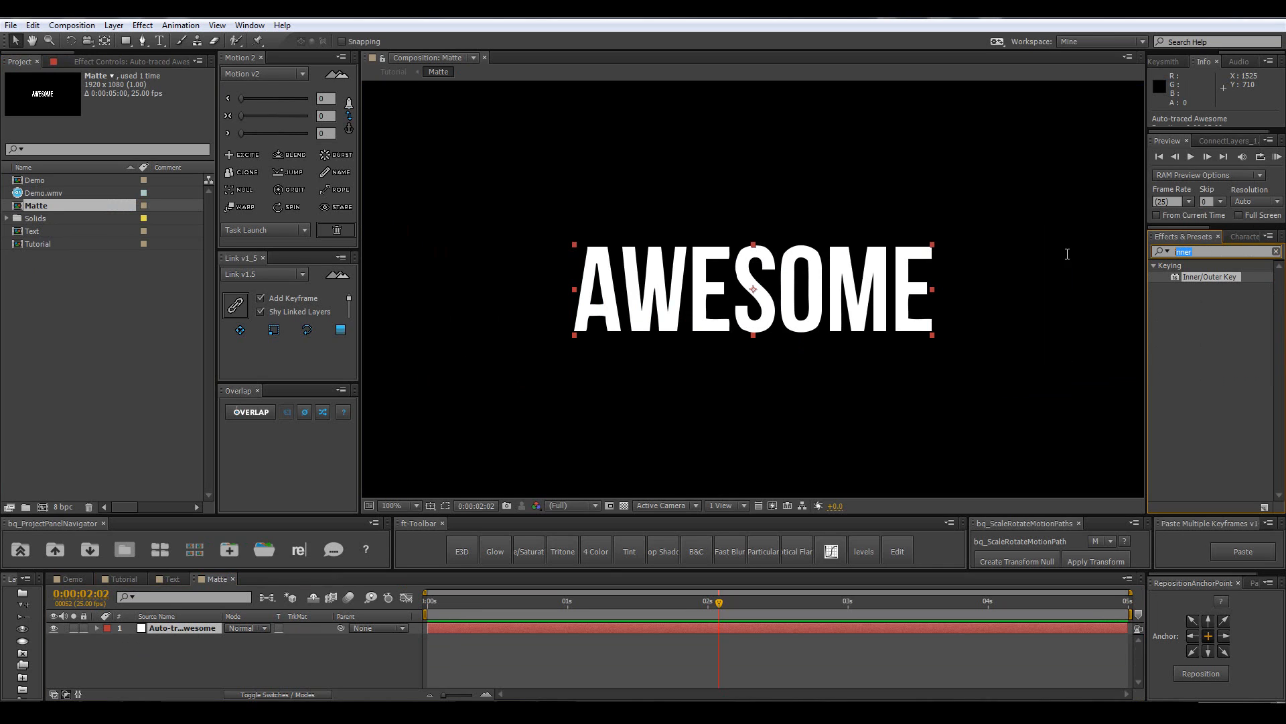
pyautogui.write('stroke')
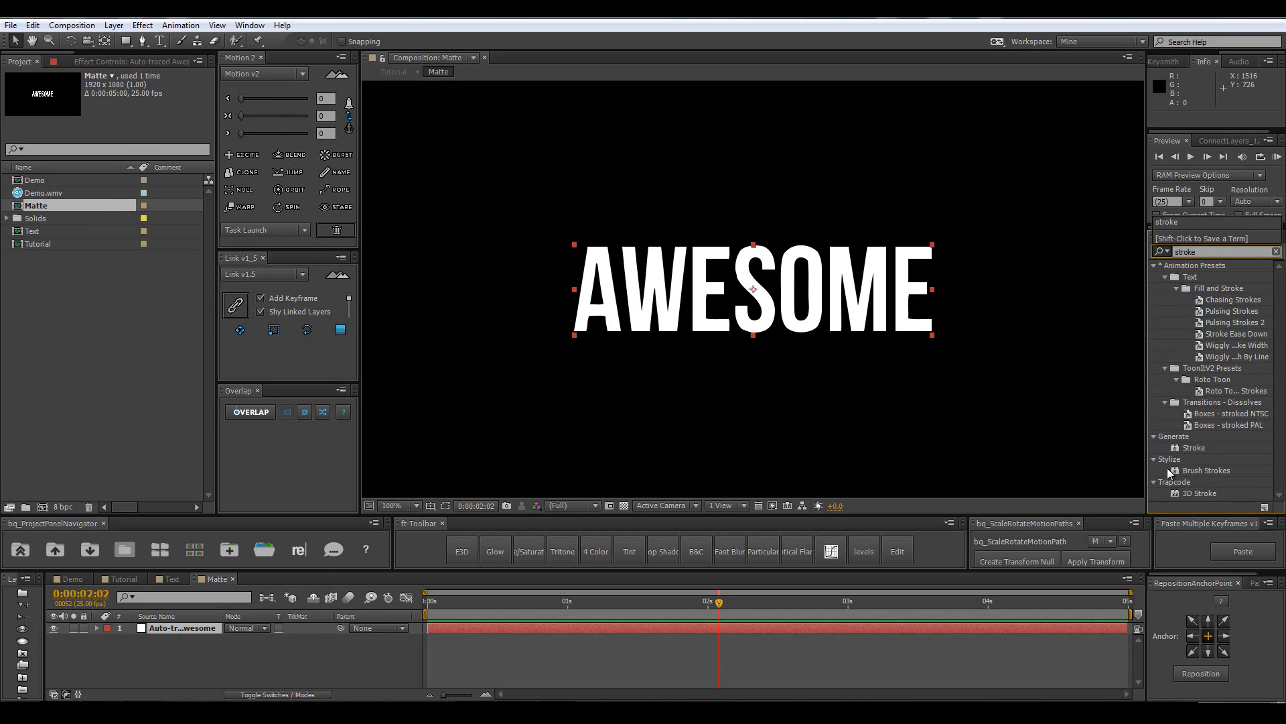
pyautogui.doubleClick(1194, 447)
# Set the Stroke effect's Paint Style to On Transparent and Brush Size to 4.9, and apply it to all masks.
pyautogui.press('.')
pyautogui.click(159, 213)
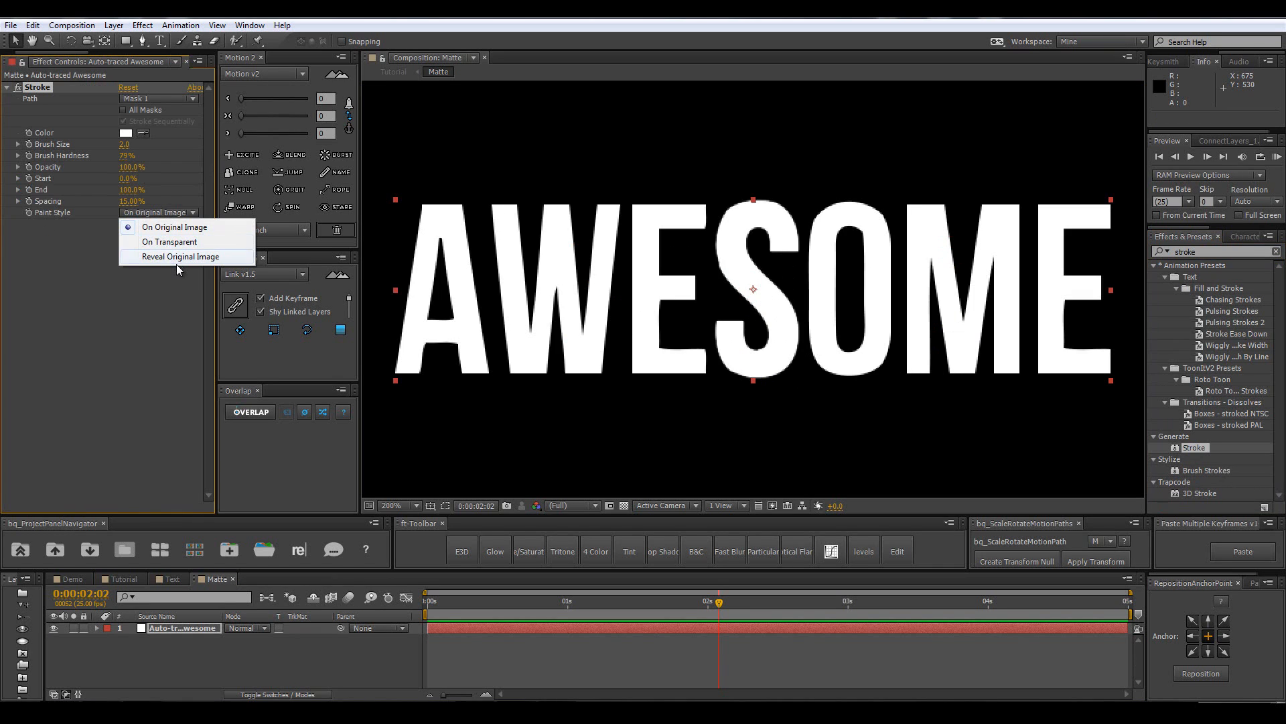
pyautogui.click(169, 242)
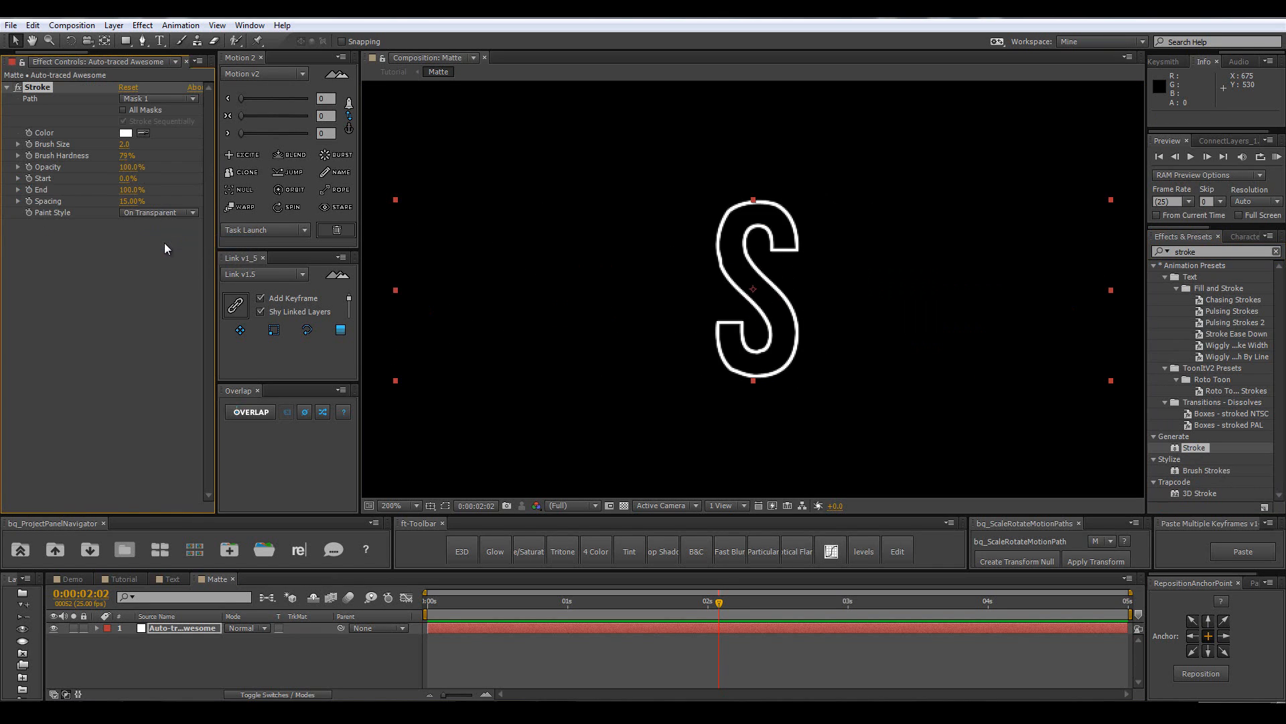
pyautogui.moveTo(124, 144); pyautogui.dragTo(146, 145)
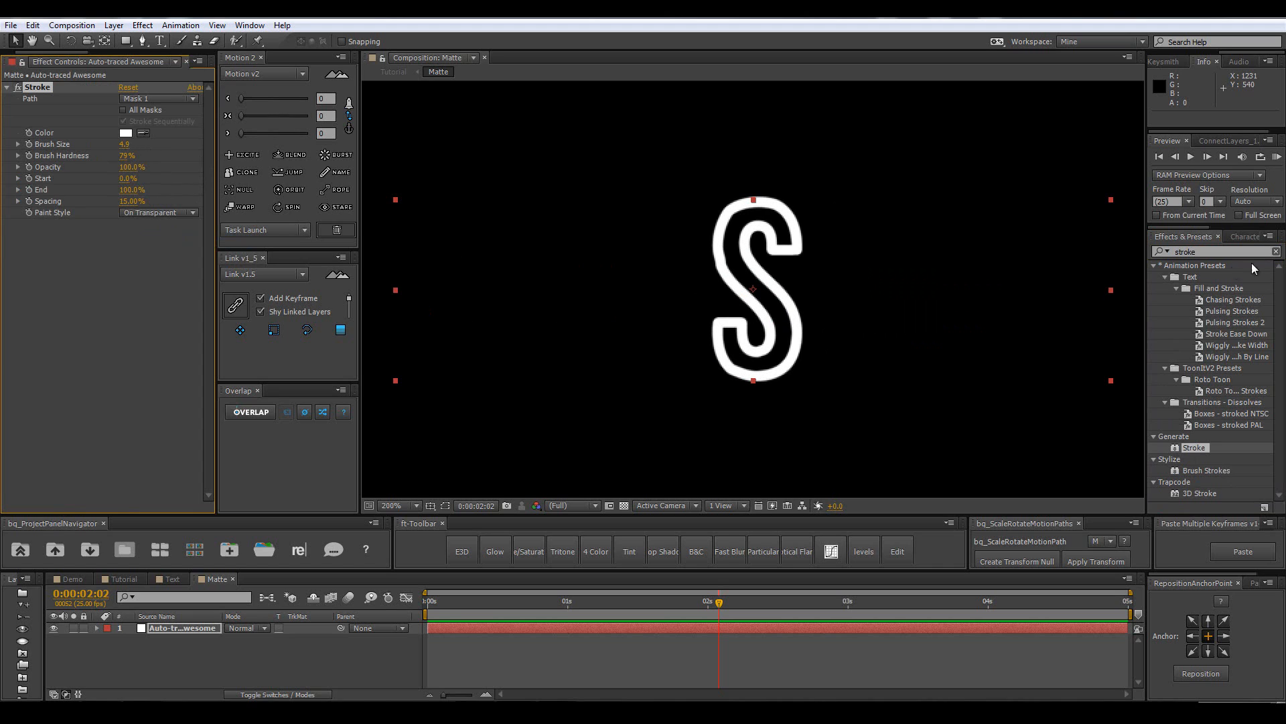
pyautogui.click(1276, 253)
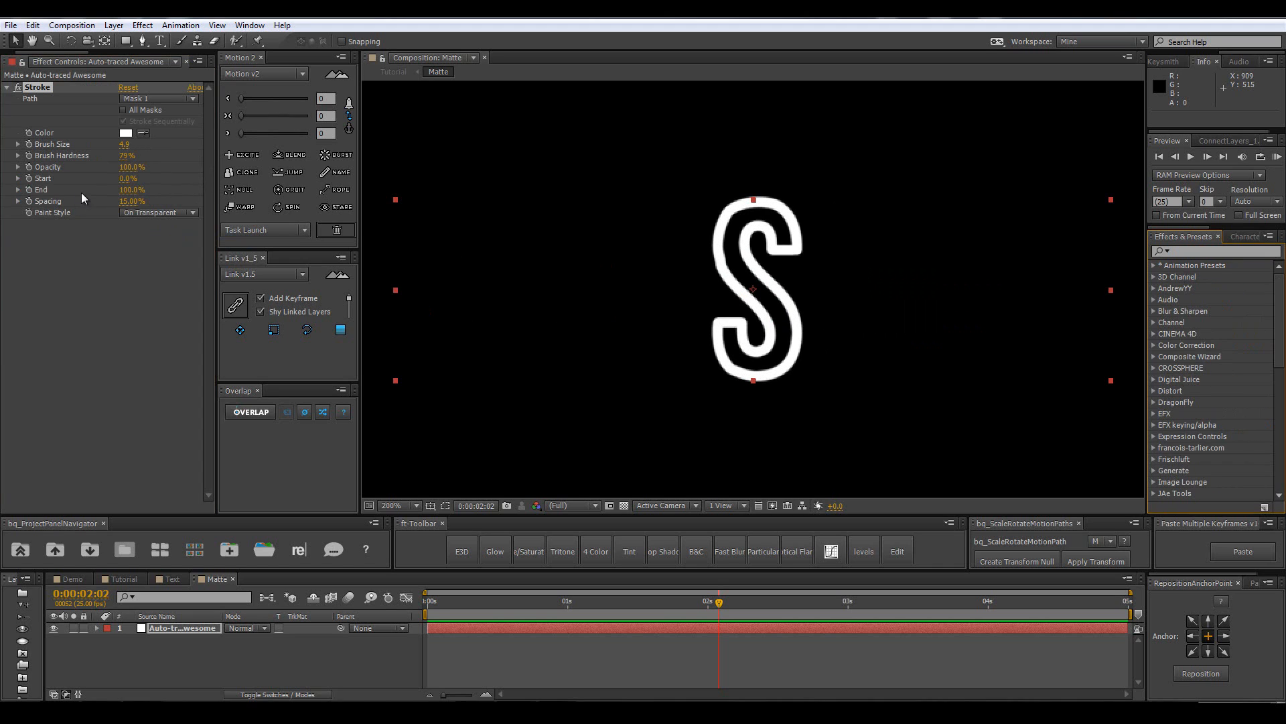
pyautogui.click(122, 110)
pyautogui.click(123, 122)
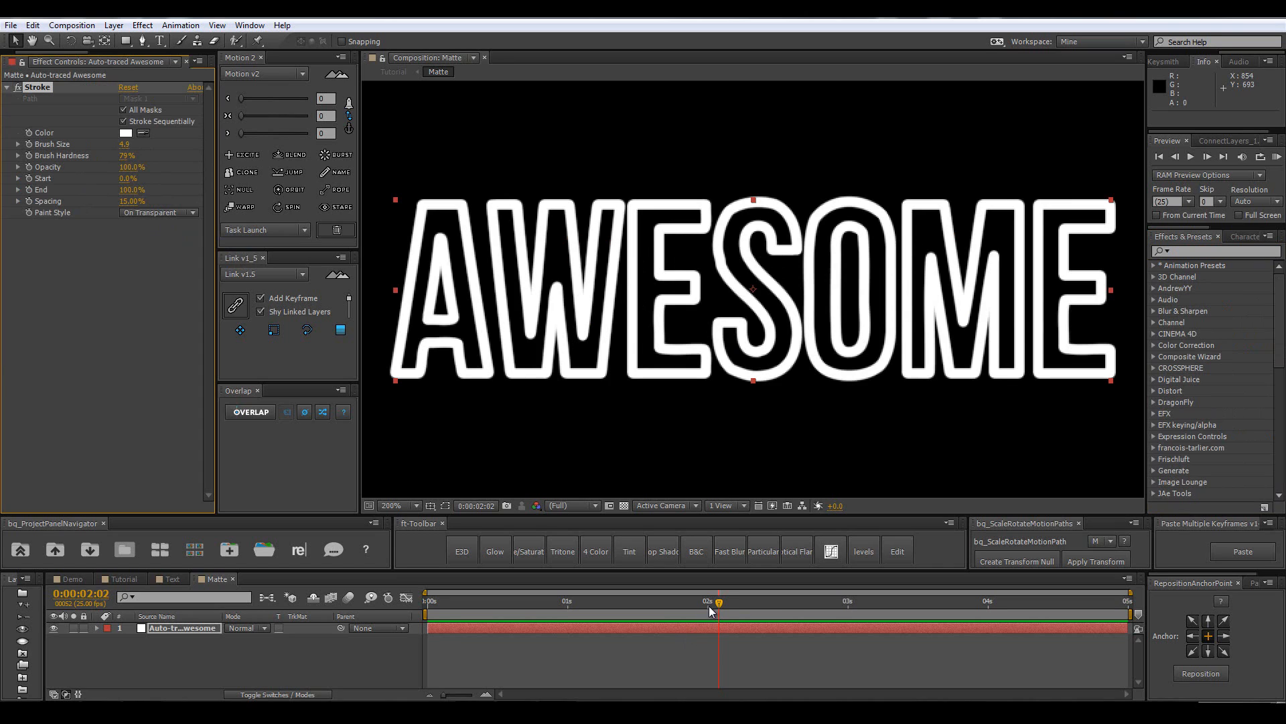
# Turn off Stroke Sequentially and keyframe the stroke's End at 100% at 0:00:03:00.
pyautogui.moveTo(718, 605); pyautogui.dragTo(849, 631)
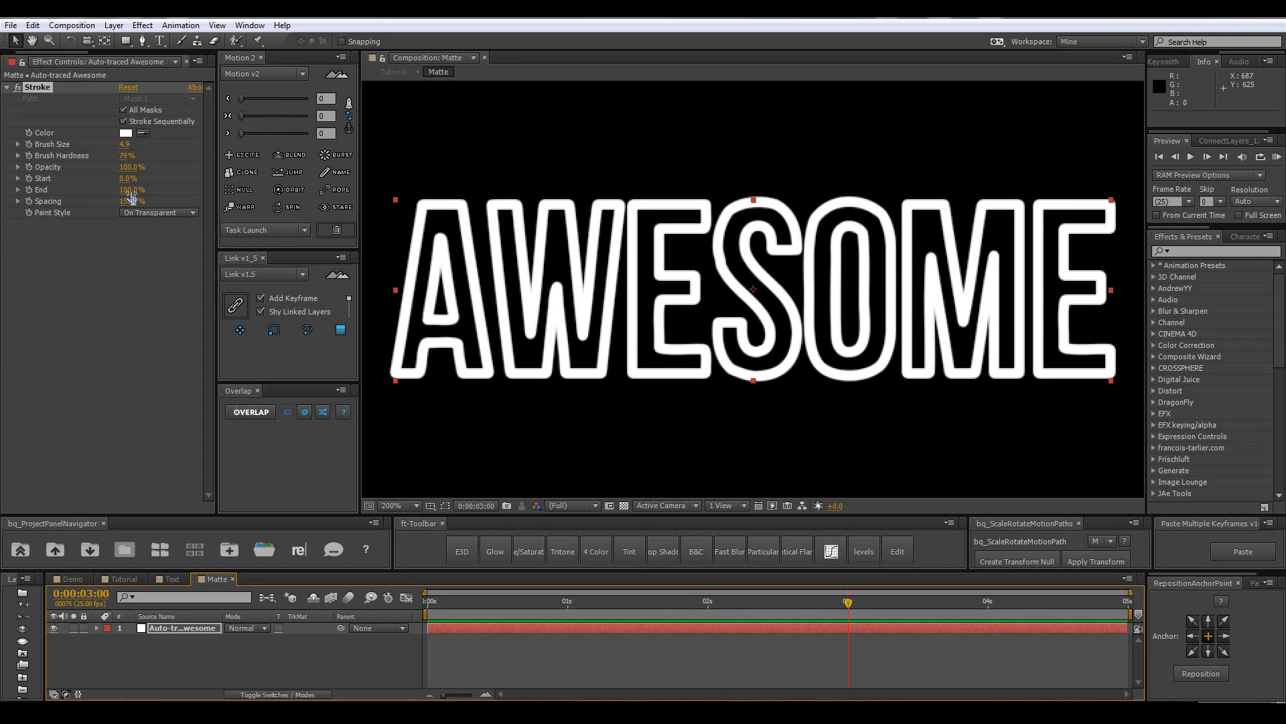
pyautogui.moveTo(133, 191)
pyautogui.mouseDown()
pyautogui.moveTo(117, 204)
pyautogui.moveTo(137, 213)
pyautogui.moveTo(93, 220)
pyautogui.moveTo(113, 223)
pyautogui.mouseUp()
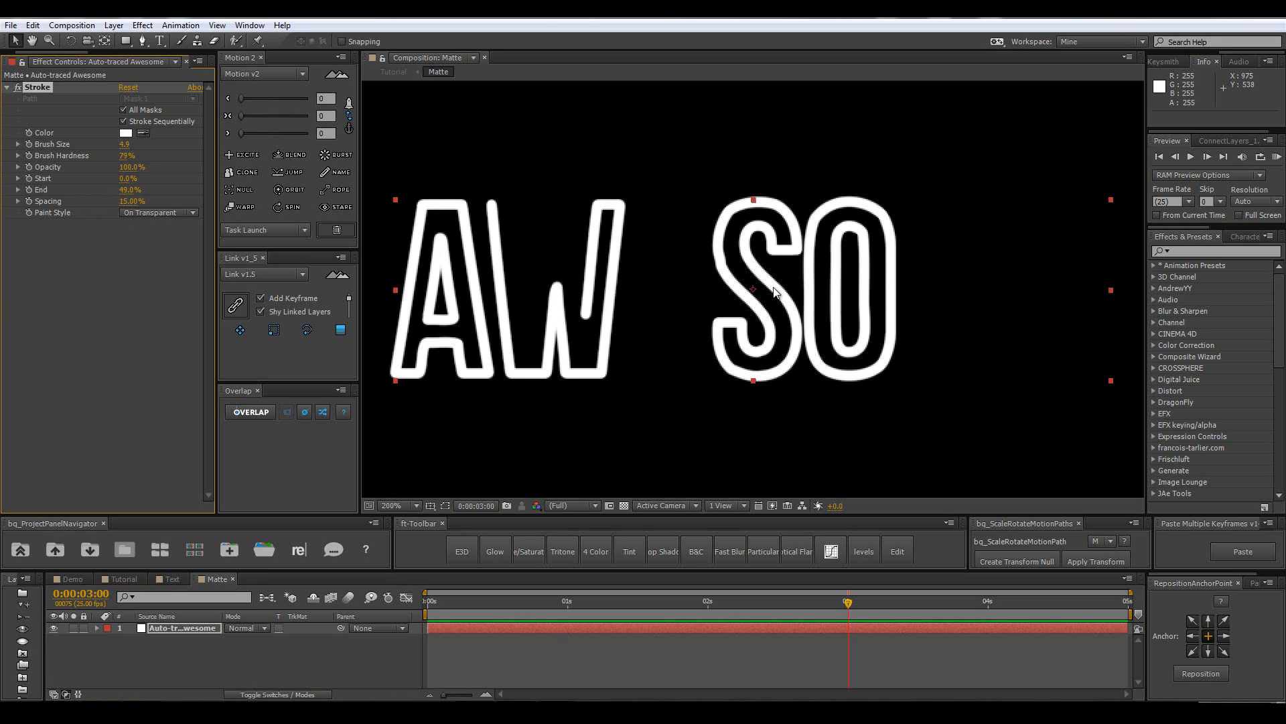
pyautogui.click(183, 127)
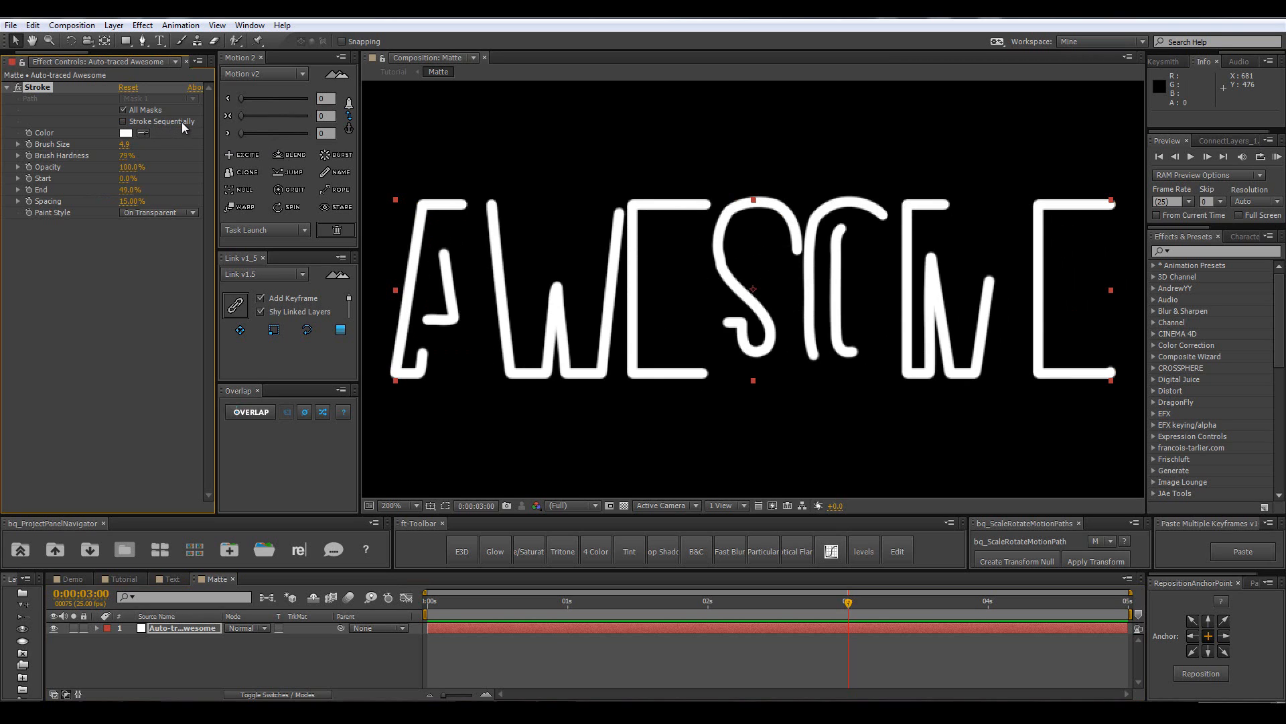
pyautogui.moveTo(127, 191)
pyautogui.mouseDown()
pyautogui.moveTo(94, 196)
pyautogui.moveTo(189, 225)
pyautogui.mouseUp()
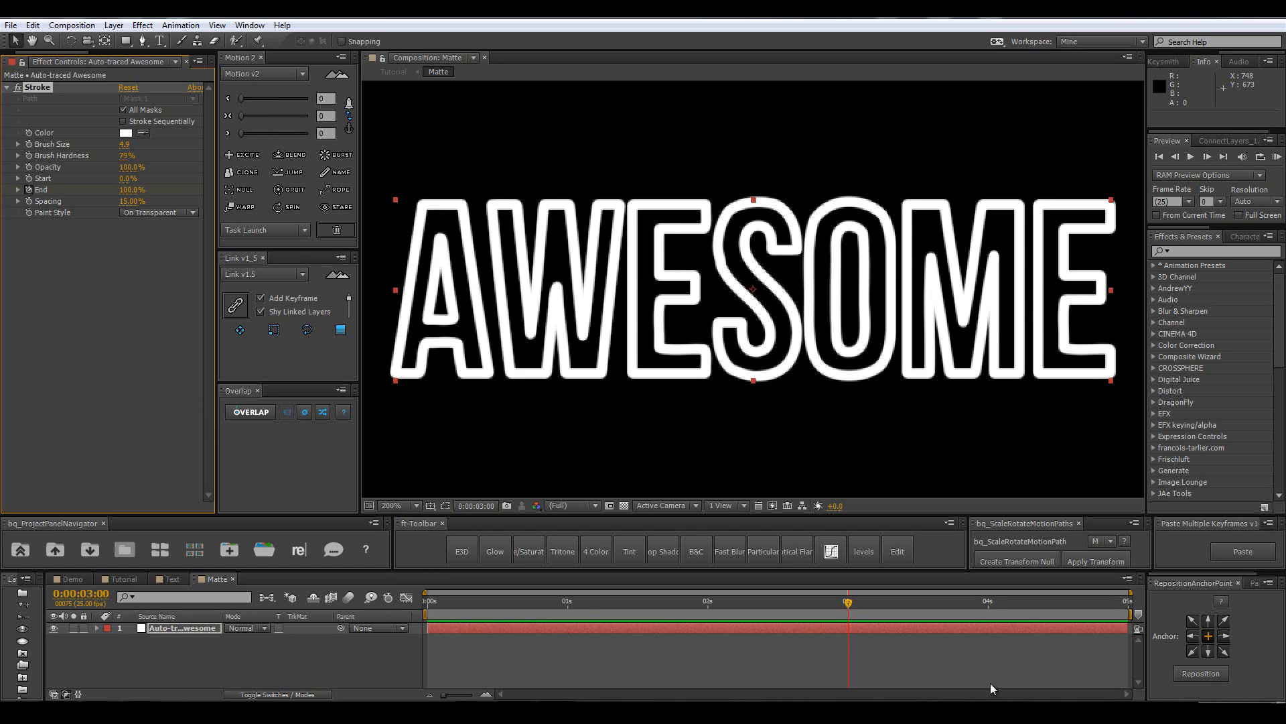
# Set the stroke's End to 0% at 0:00:04:00 and preview the animation from about 0:00:03:00.
pyautogui.click(988, 603)
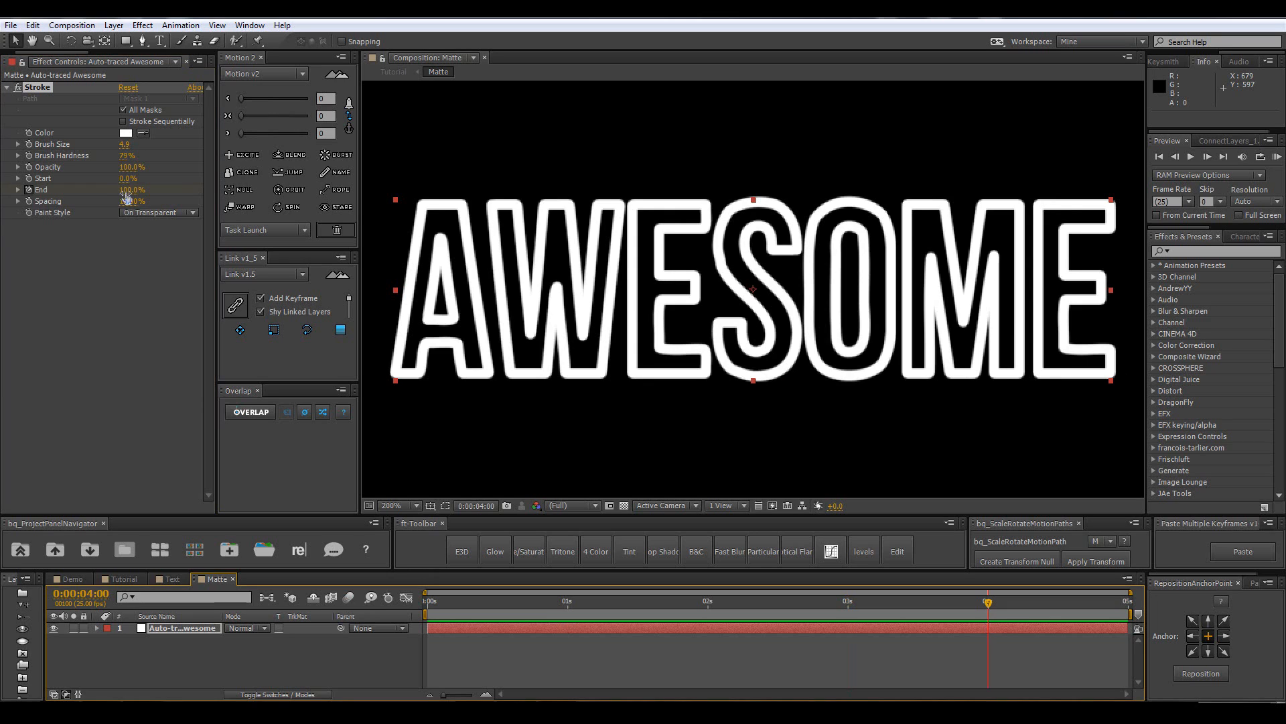
pyautogui.moveTo(126, 197); pyautogui.dragTo(67, 207)
pyautogui.moveTo(61, 207); pyautogui.dragTo(63, 208)
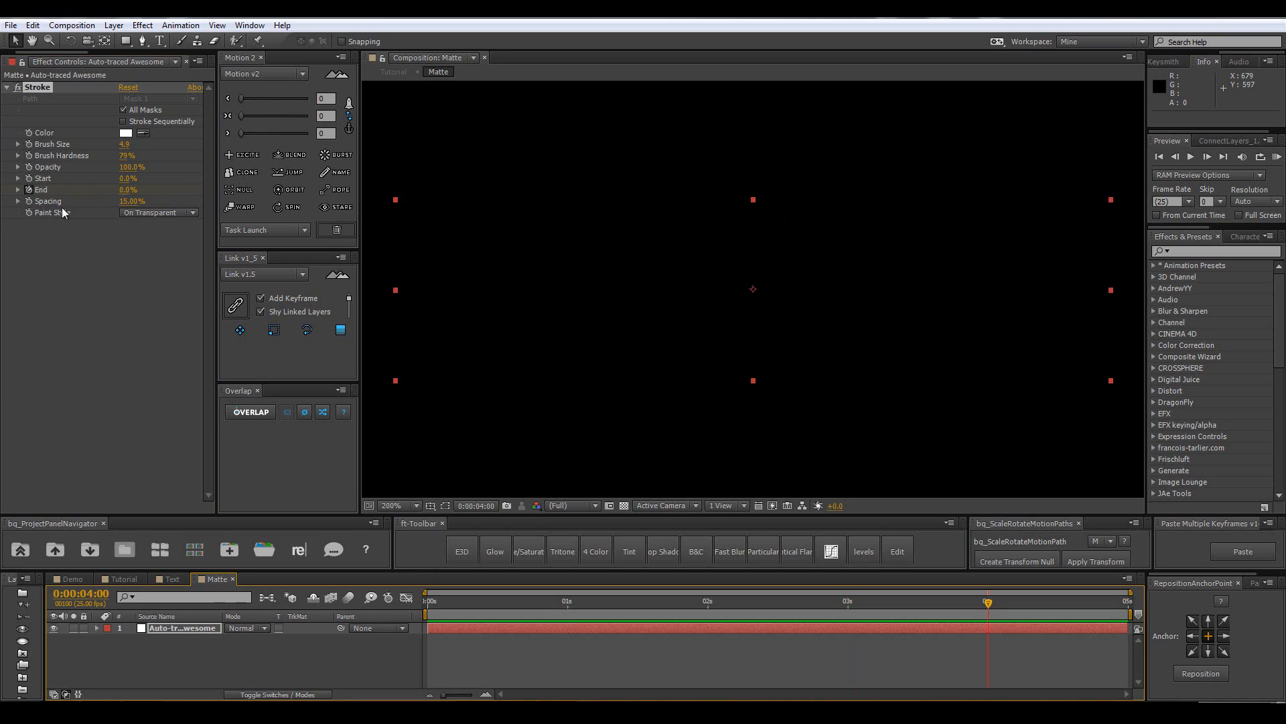
pyautogui.click(199, 626)
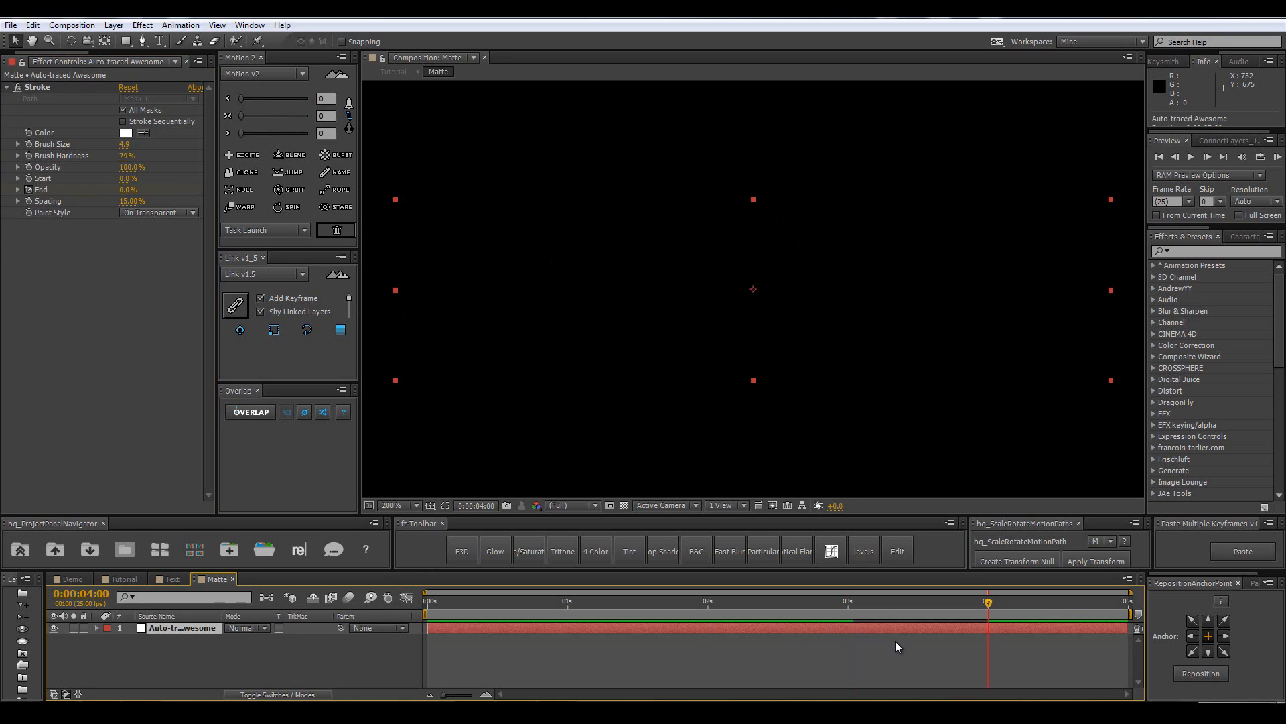
pyautogui.click(861, 604)
pyautogui.press('space')
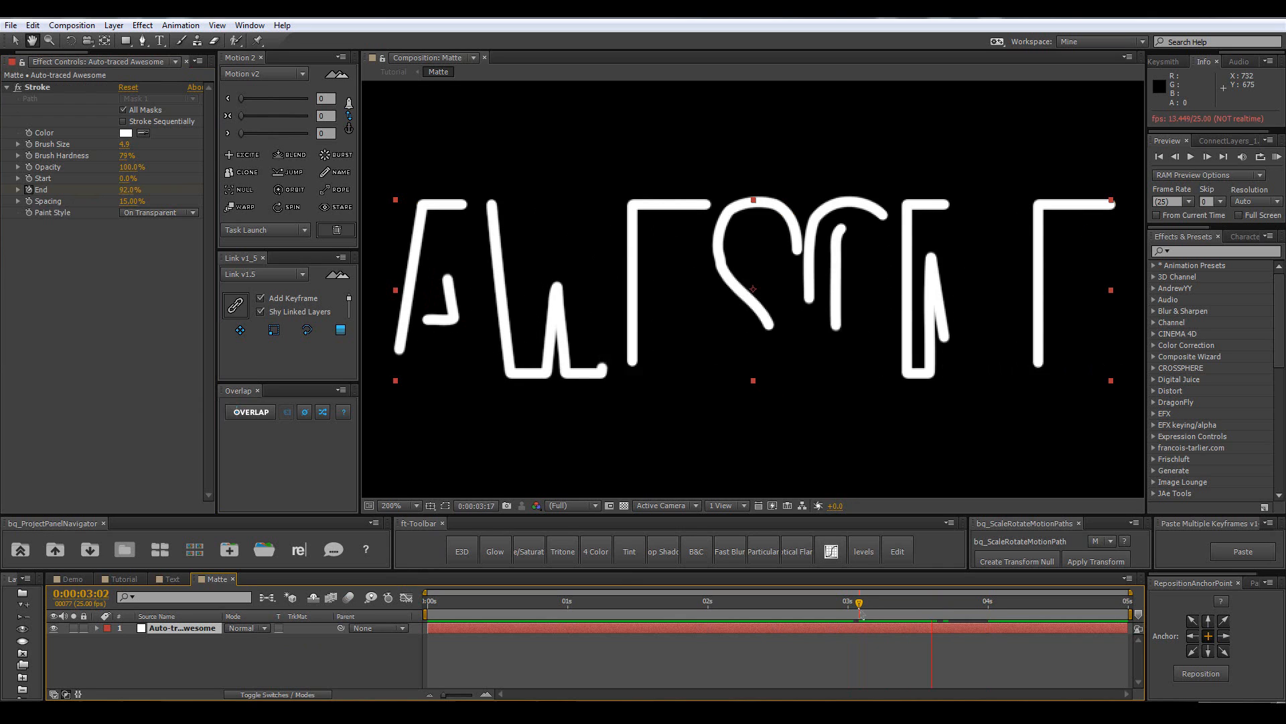
# In the Tutorial composition, place Matte above the Text layer and set Text's track matte to Alpha Matte "Matte".
pyautogui.click(122, 578)
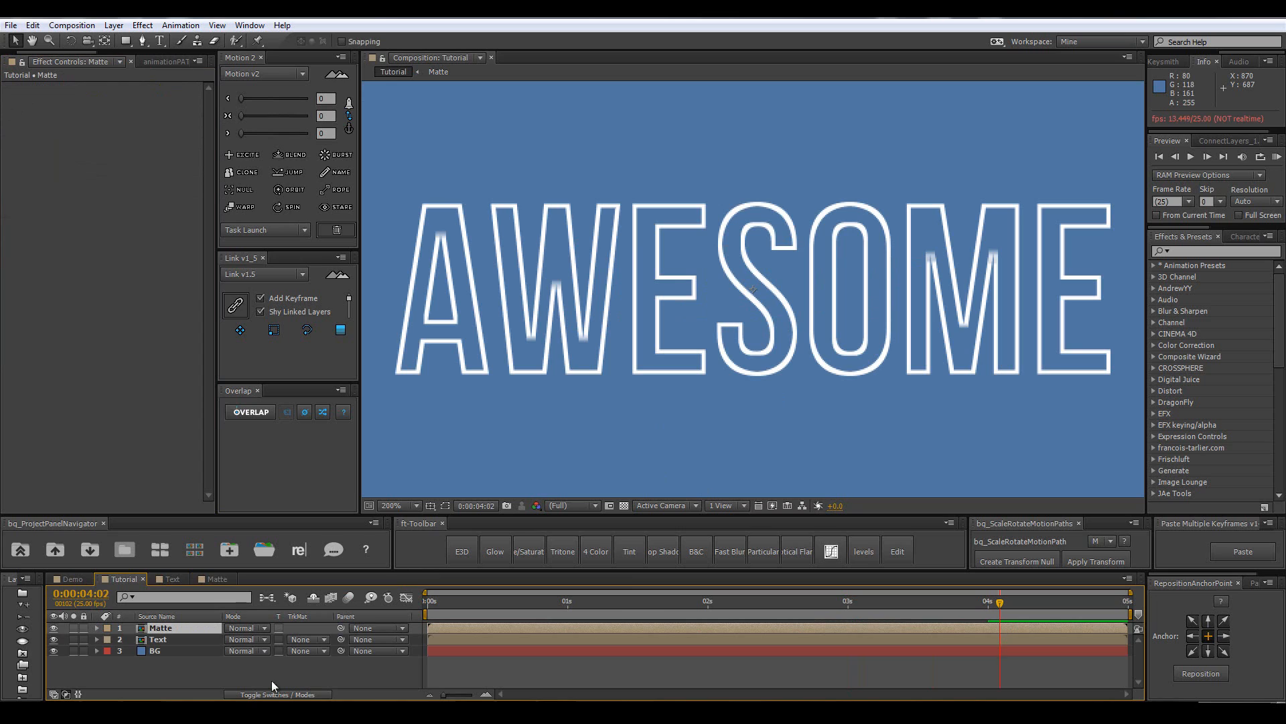
pyautogui.click(171, 641)
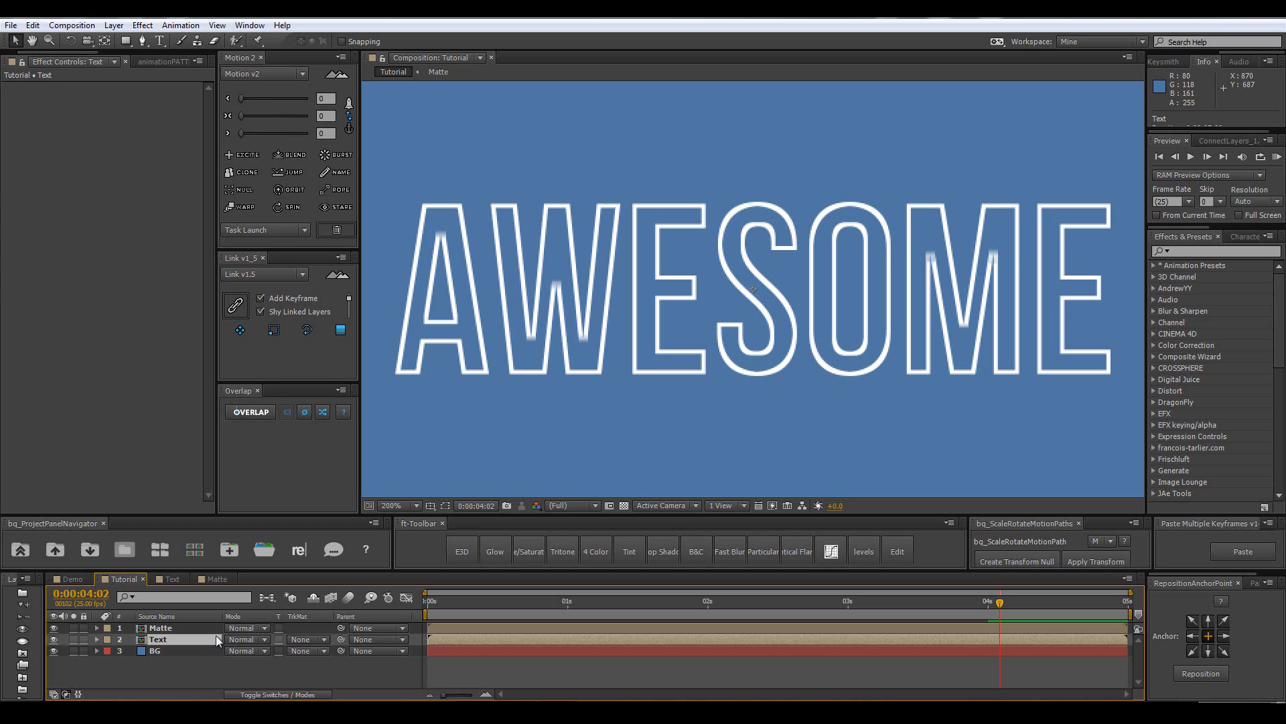
pyautogui.click(298, 641)
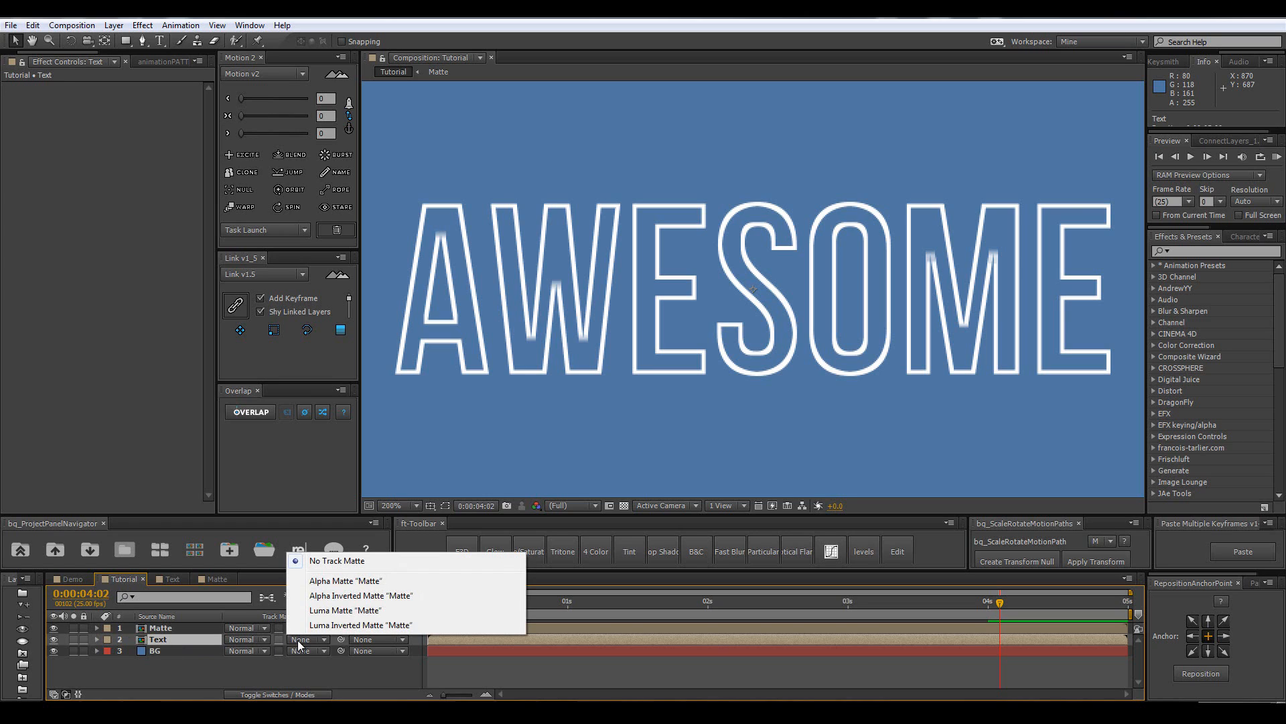
pyautogui.click(343, 585)
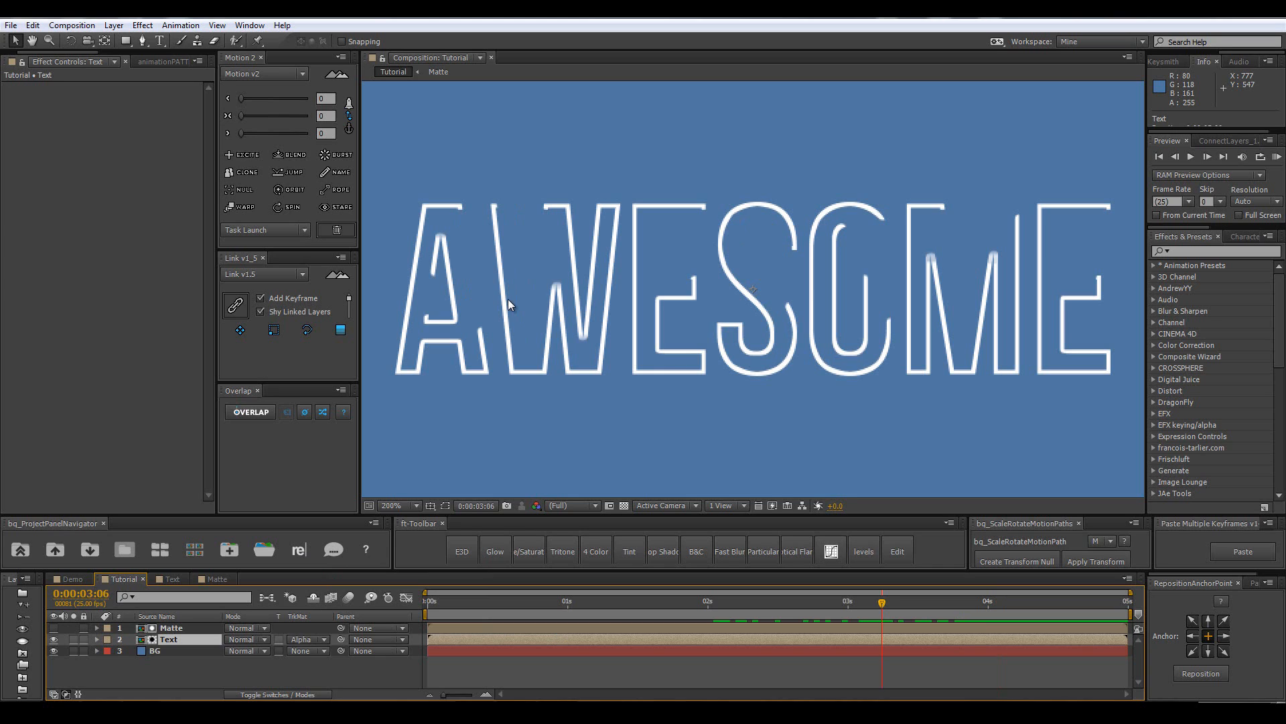
# Scrub back to 0:00:01:05 and examine how the matte affects the whole word before the outline animation.
pyautogui.moveTo(895, 605); pyautogui.dragTo(594, 621)
pyautogui.press(',')
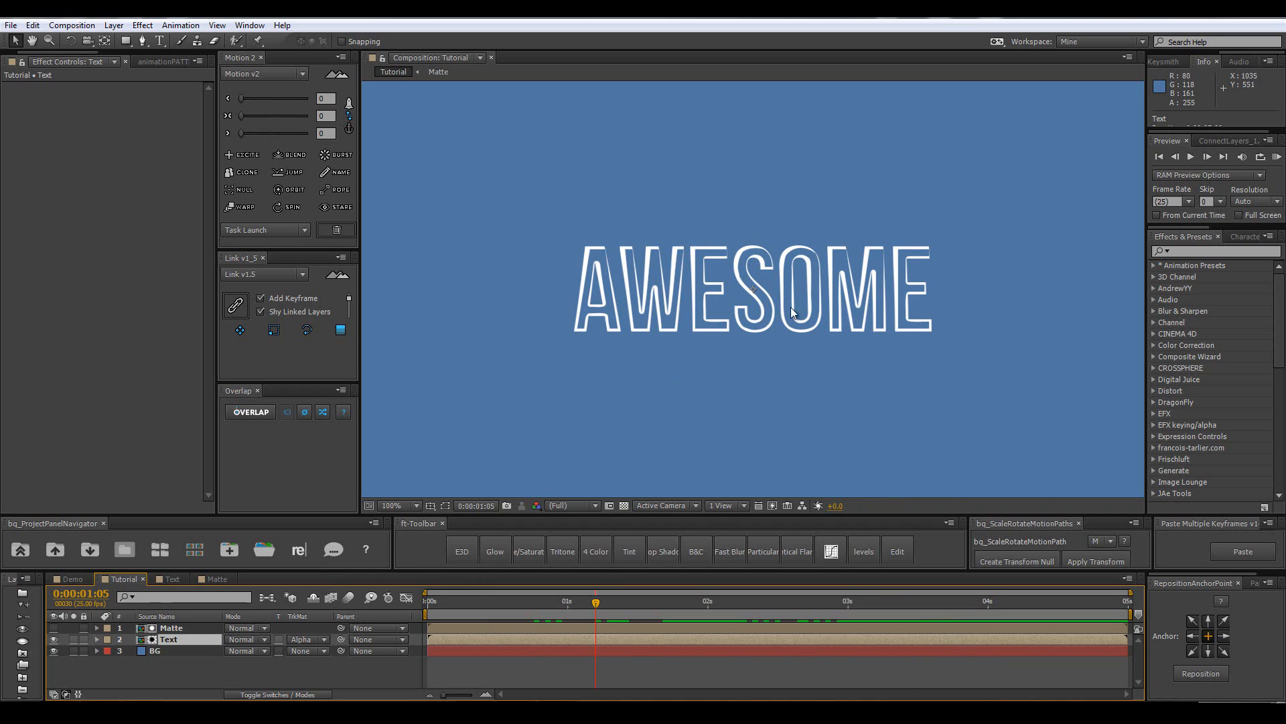
# In the Matte composition, go to 0:00:03:00 and create a white (FFFFFF) 1920 × 1080 px solid named "Matte".
pyautogui.click(216, 580)
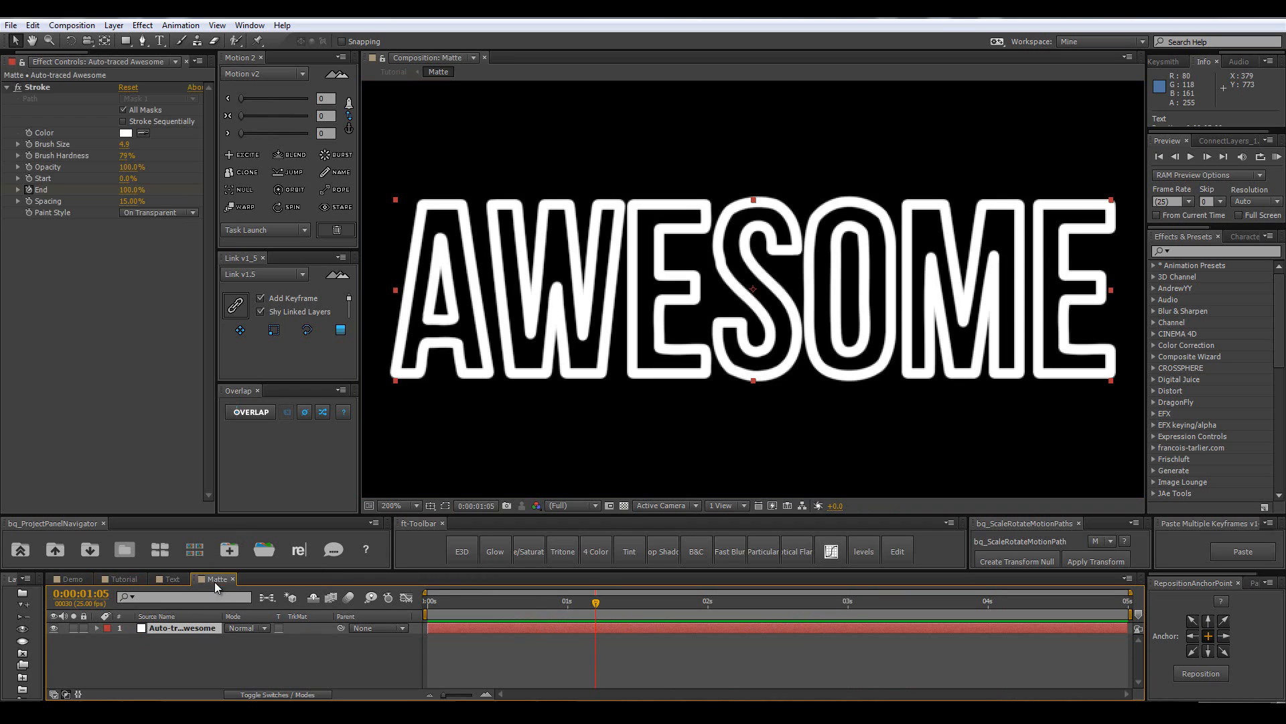
pyautogui.press(',')
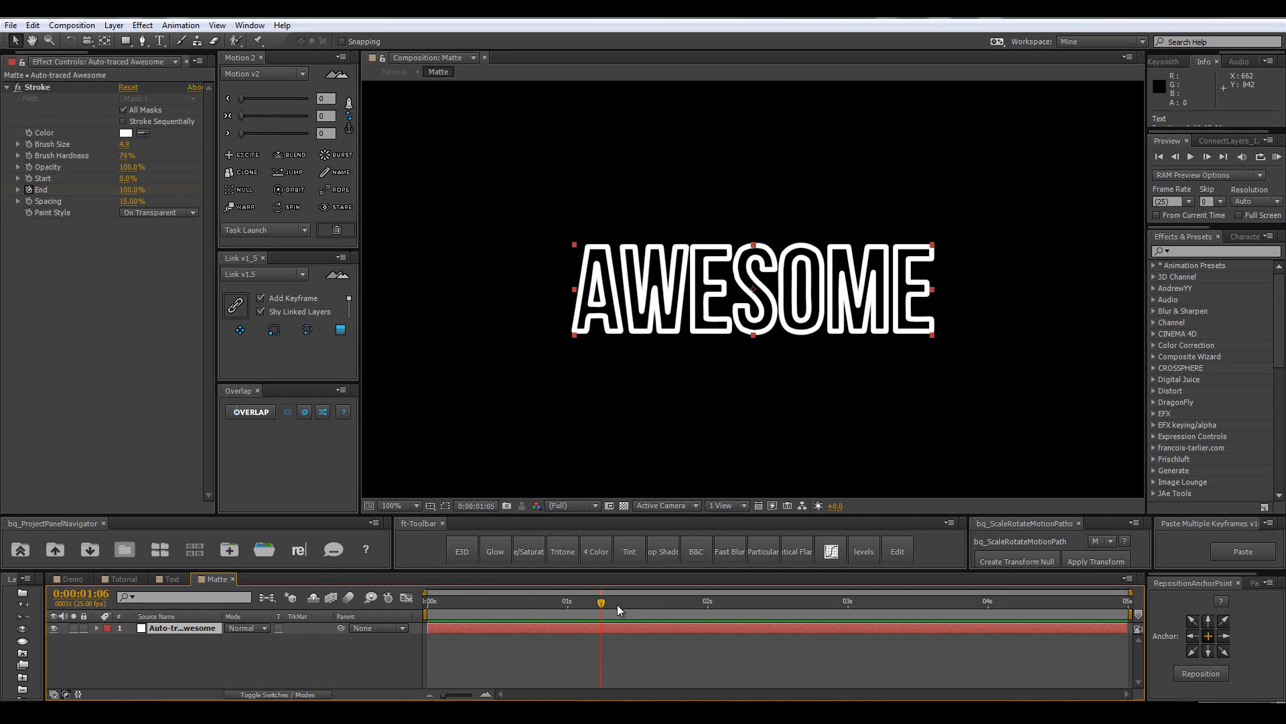
pyautogui.moveTo(617, 605); pyautogui.dragTo(703, 604)
pyautogui.click(147, 655)
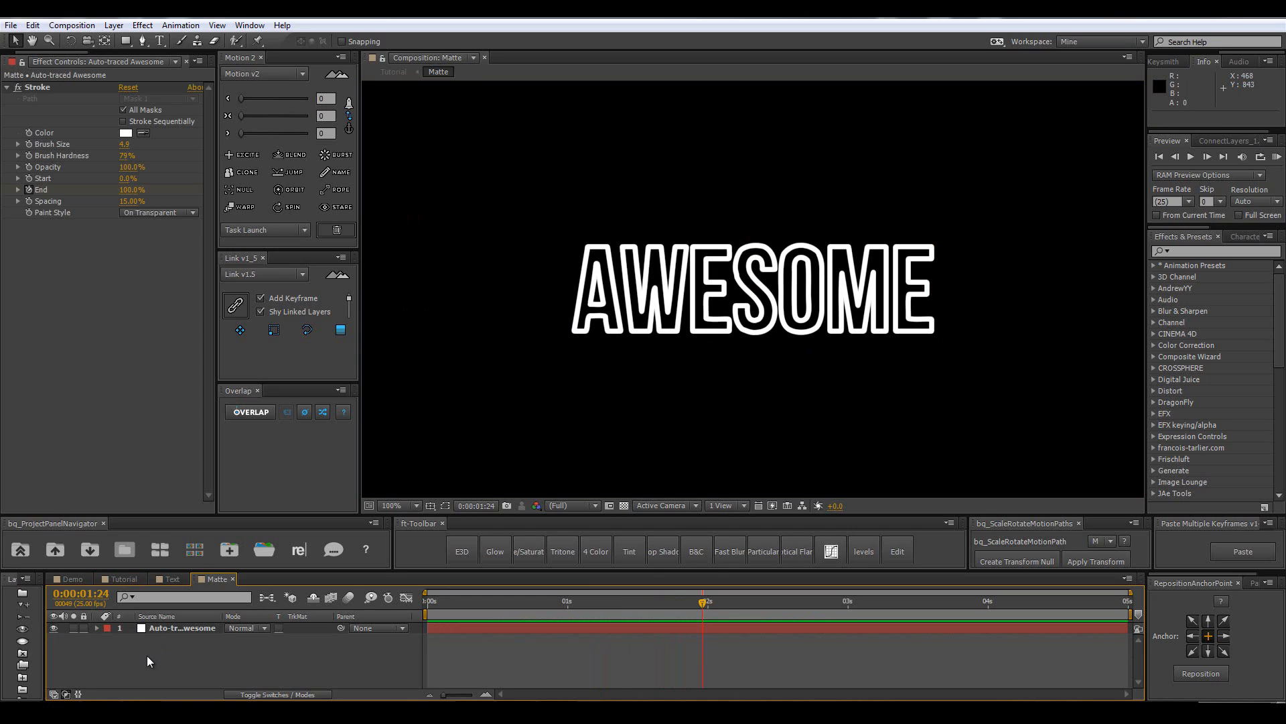
pyautogui.click(848, 603)
pyautogui.hotkey('ctrl', 'y')
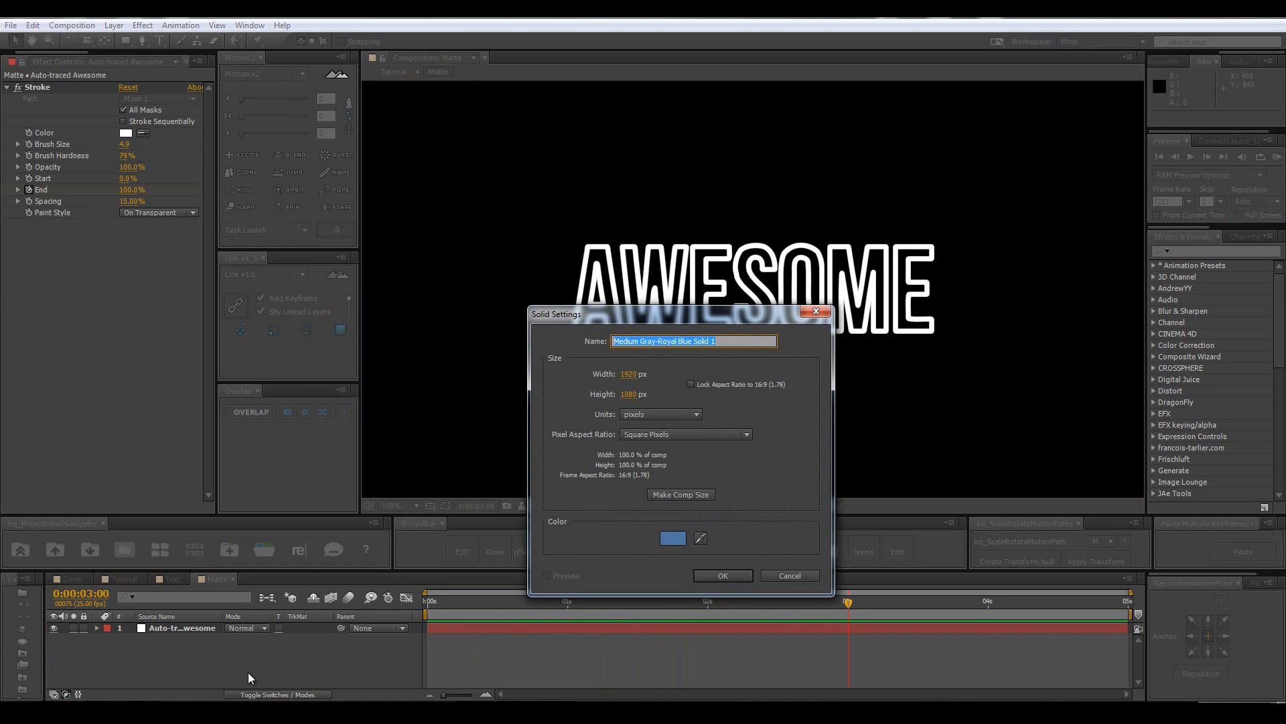
pyautogui.write('Matte')
pyautogui.click(673, 538)
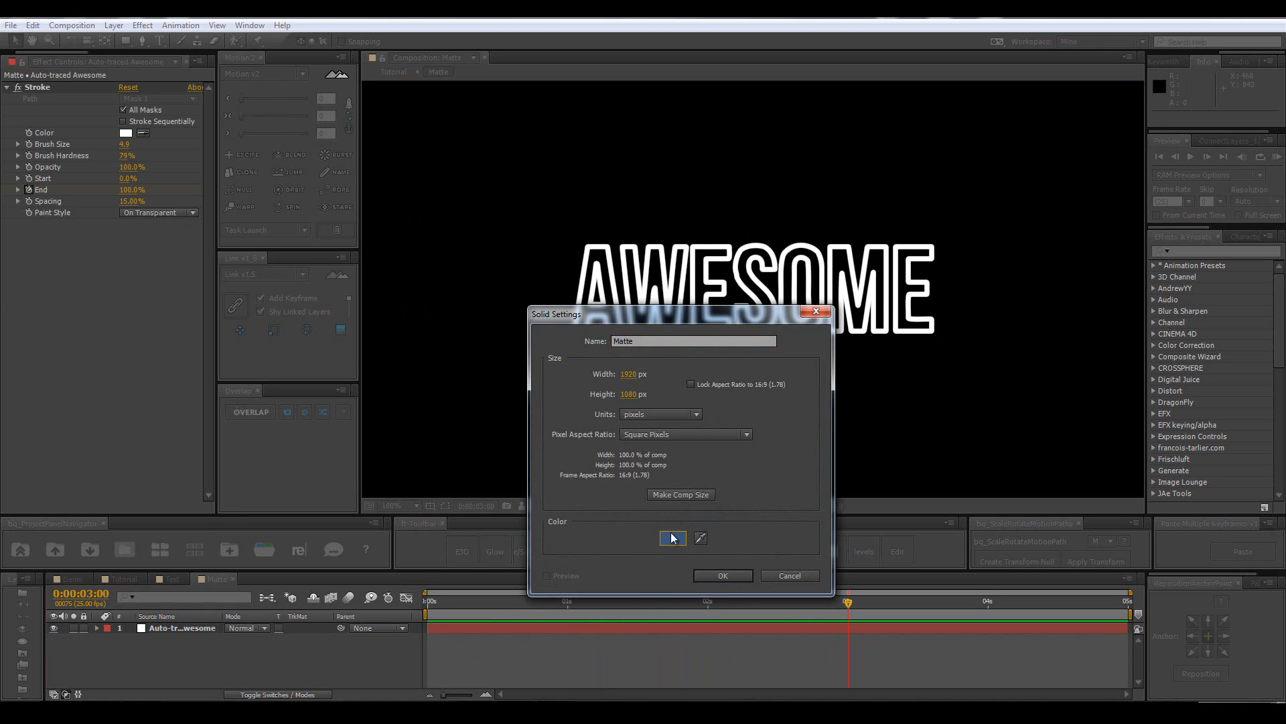
pyautogui.write('FFFFFF')
pyautogui.click(545, 515)
pyautogui.click(725, 573)
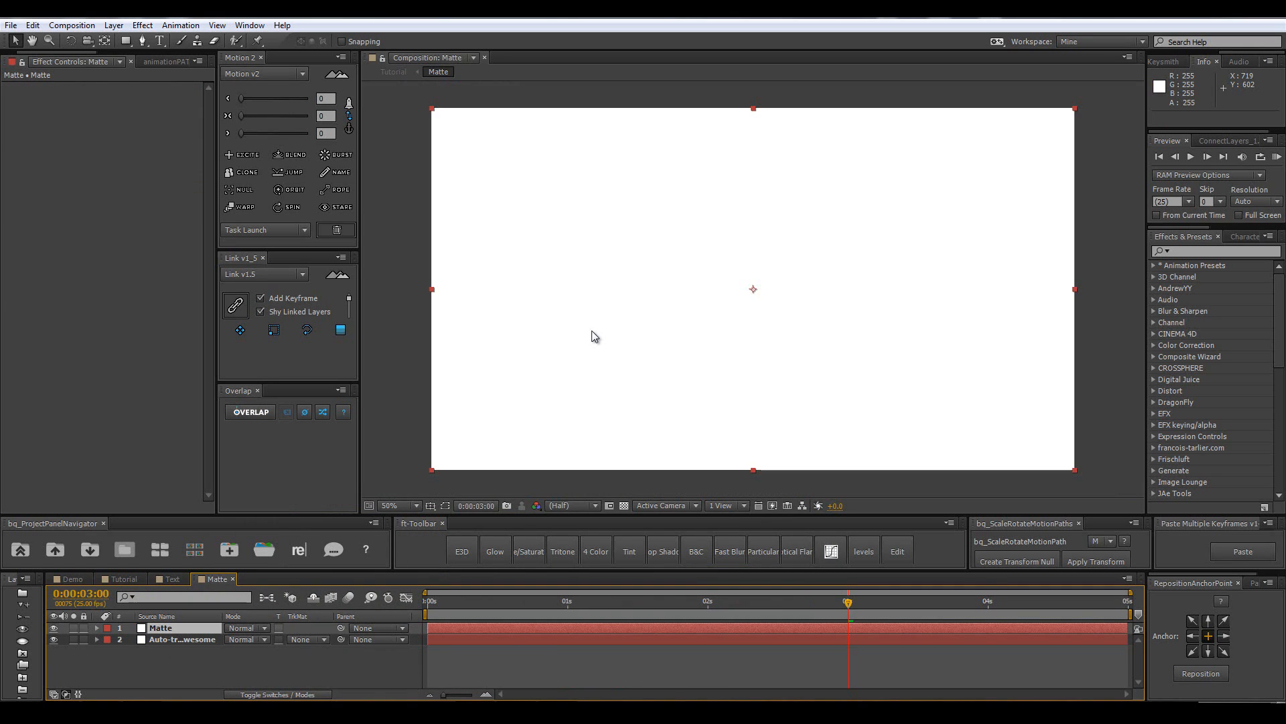
# Trim the end of the white Matte solid so the stroked outline takes over at 0:00:03:00, checking the frames around the cut.
pyautogui.hotkey('alt', ']')
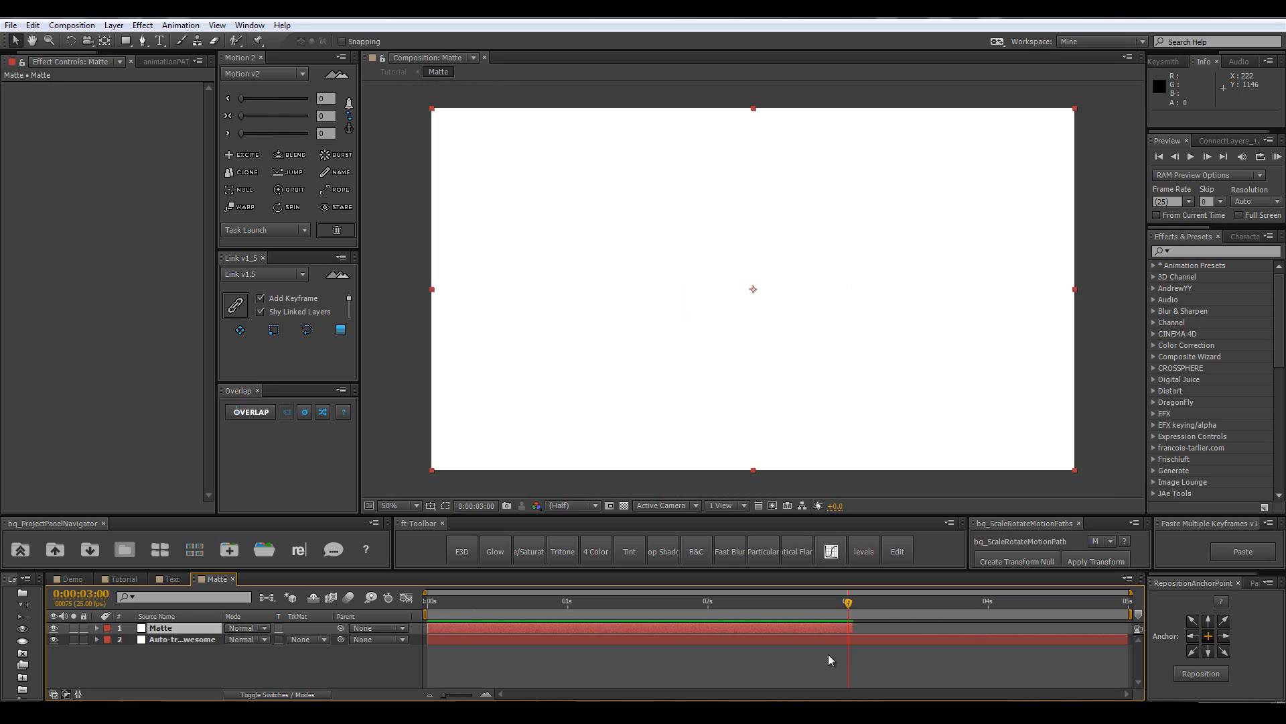
pyautogui.press('pagedown')
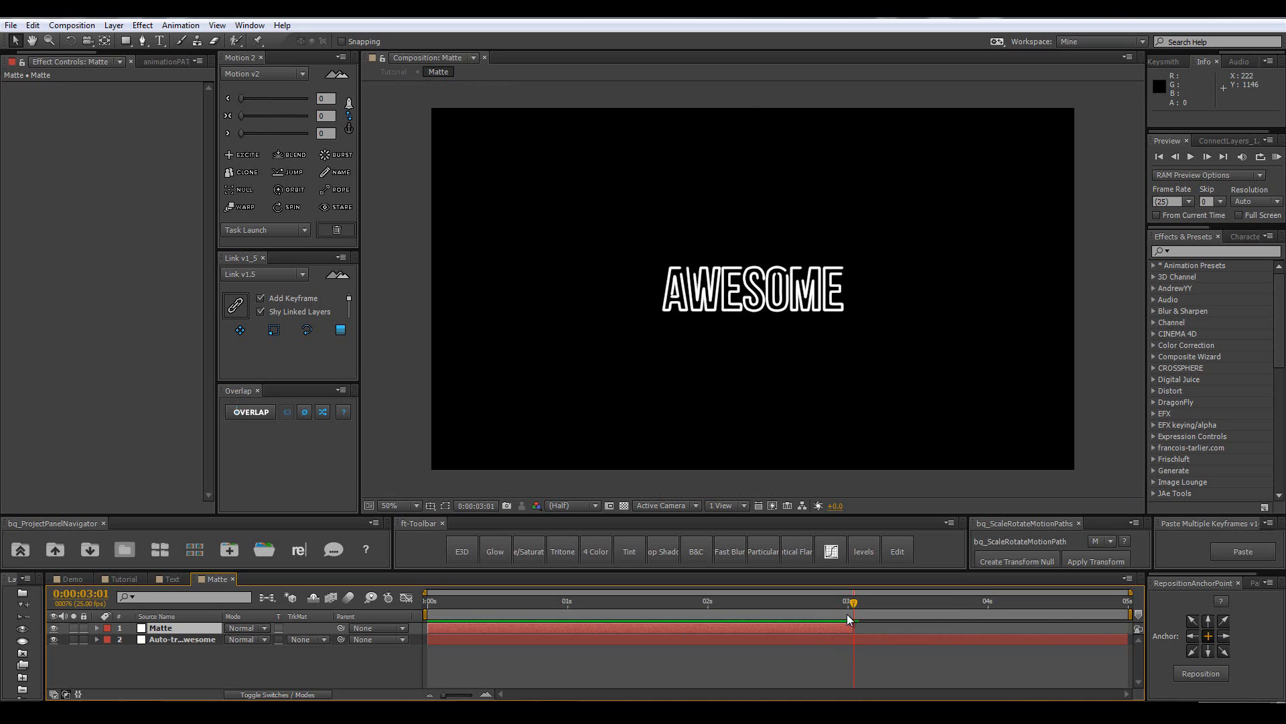
pyautogui.press('pageup')
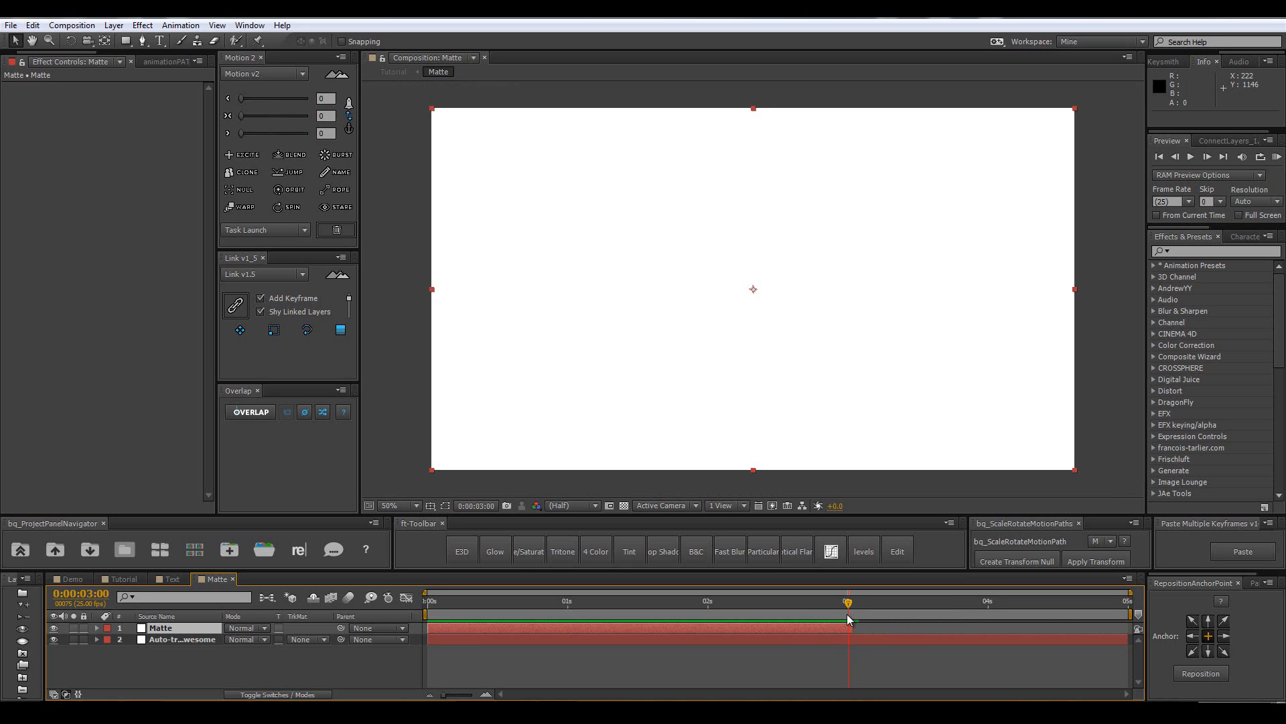
pyautogui.press('pageup')
pyautogui.press('pagedown')
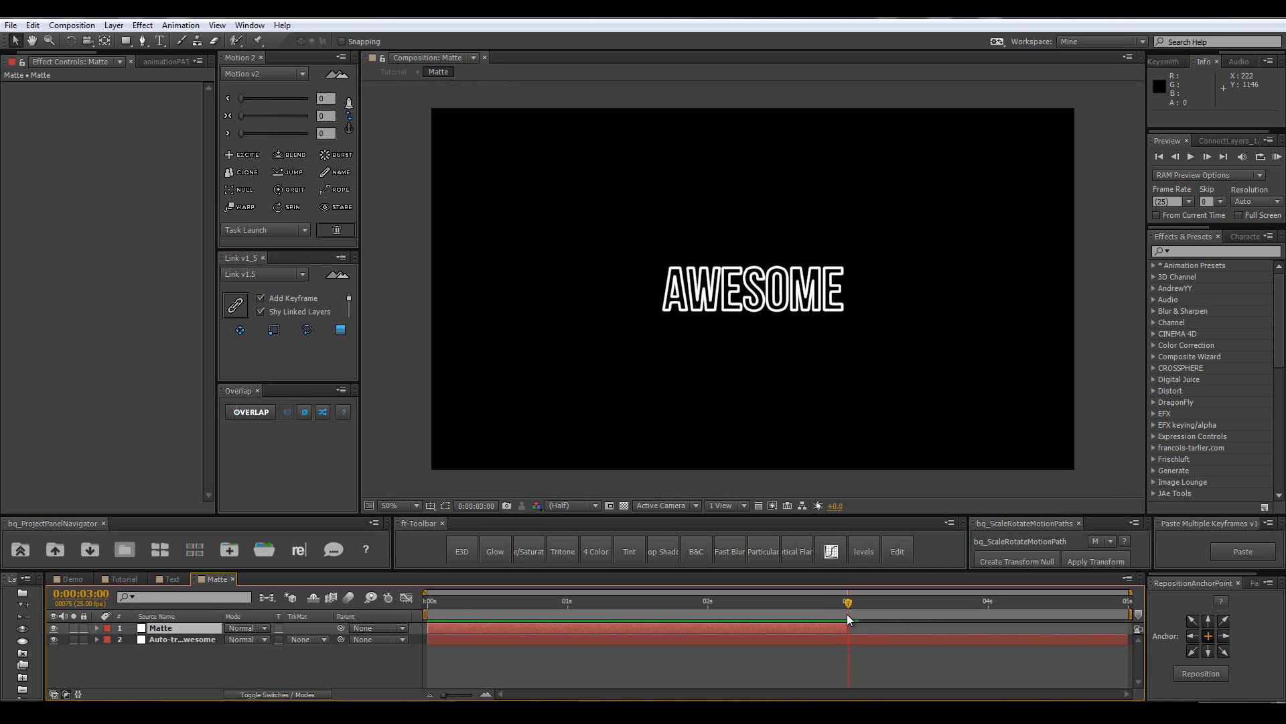
pyautogui.press('pageup')
pyautogui.press('pagedown')
pyautogui.press('pageup')
pyautogui.press('pageup')
pyautogui.press('pageup')
pyautogui.press('pageup')
pyautogui.press('pageup')
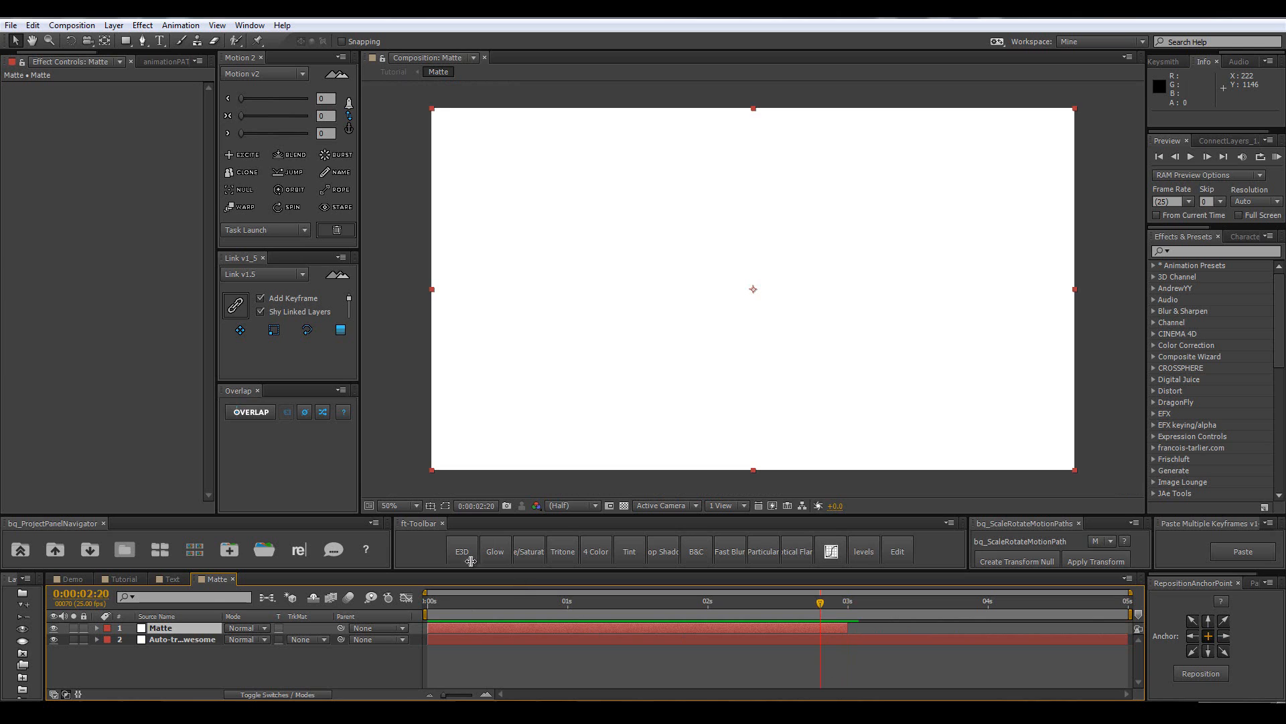
# Return to the Tutorial composition and scrub from 0:00:01:06 to 0:00:04:04 to check the matted text animation.
pyautogui.click(160, 580)
pyautogui.click(138, 580)
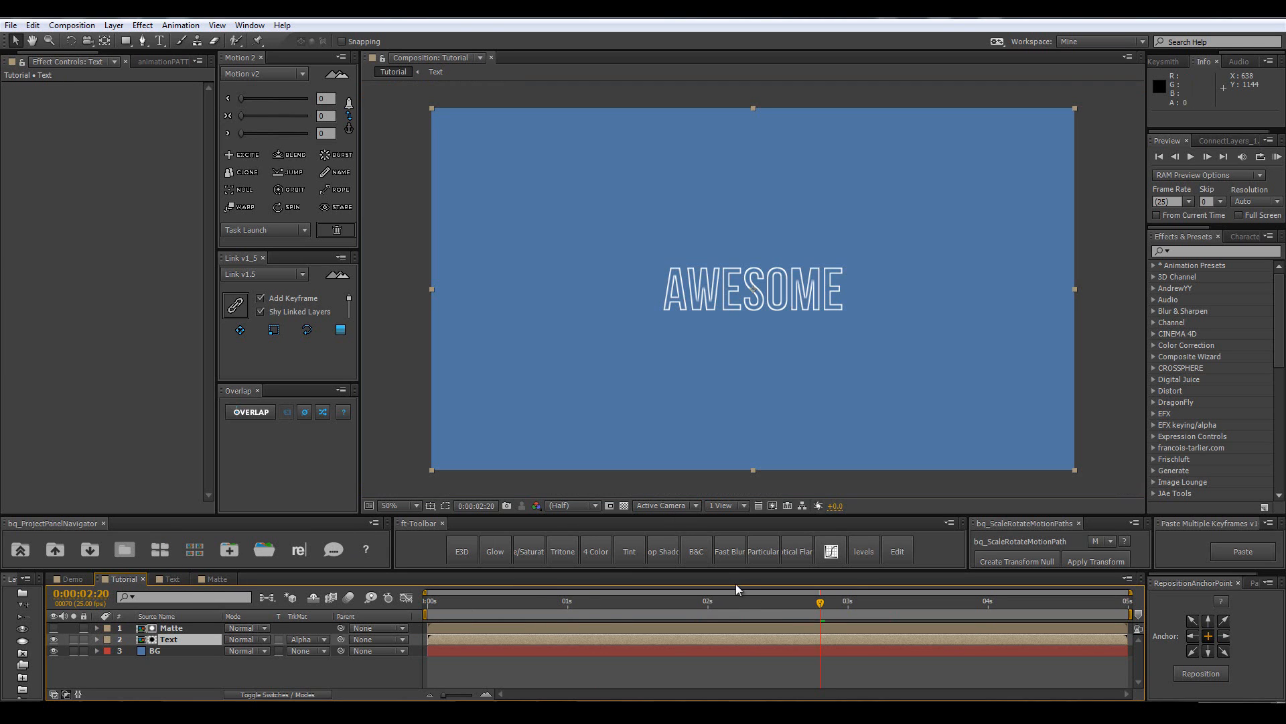
pyautogui.moveTo(714, 605); pyautogui.dragTo(599, 618)
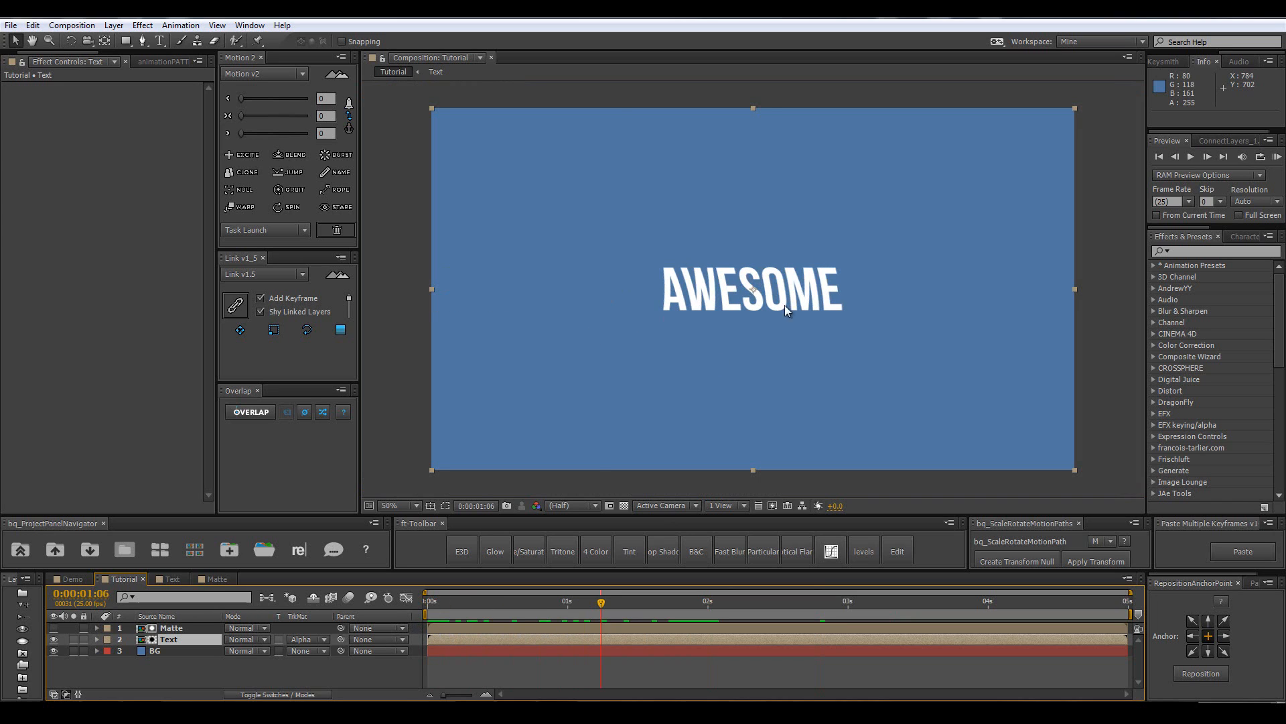
pyautogui.press('/')
pyautogui.moveTo(619, 601); pyautogui.dragTo(1011, 609)
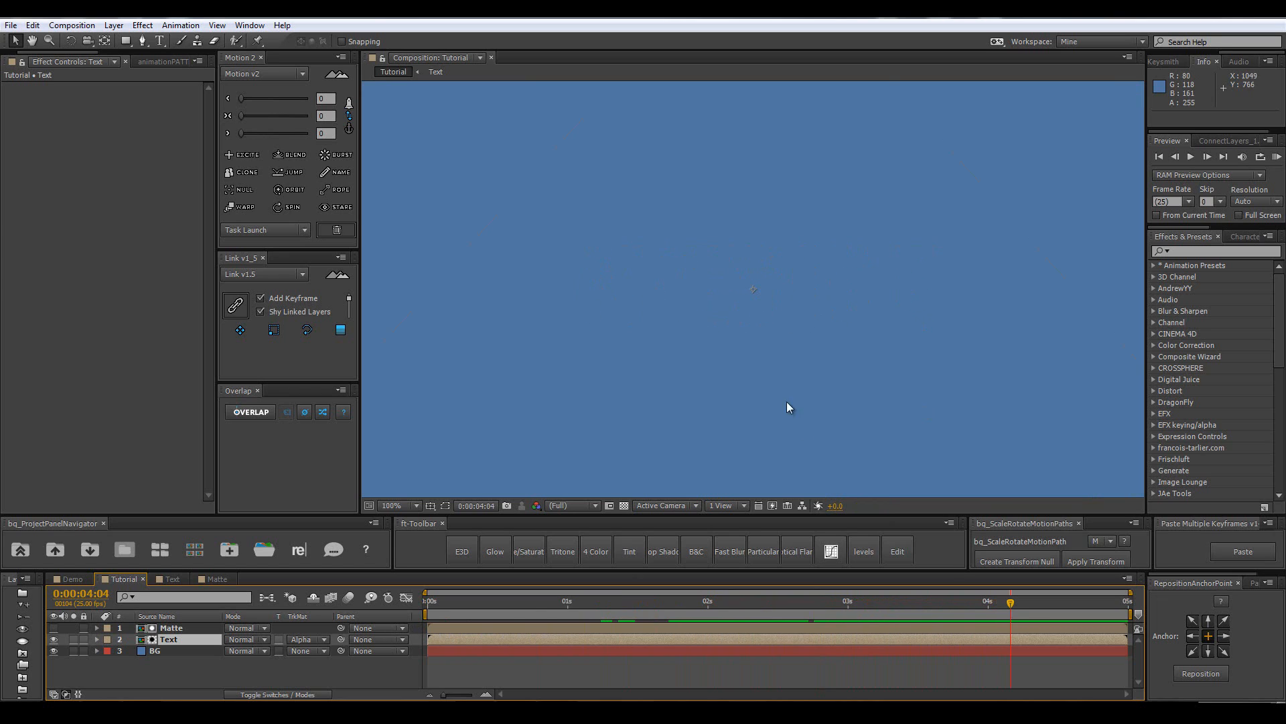
pyautogui.scroll(-2, 785, 397)
pyautogui.click(409, 419)
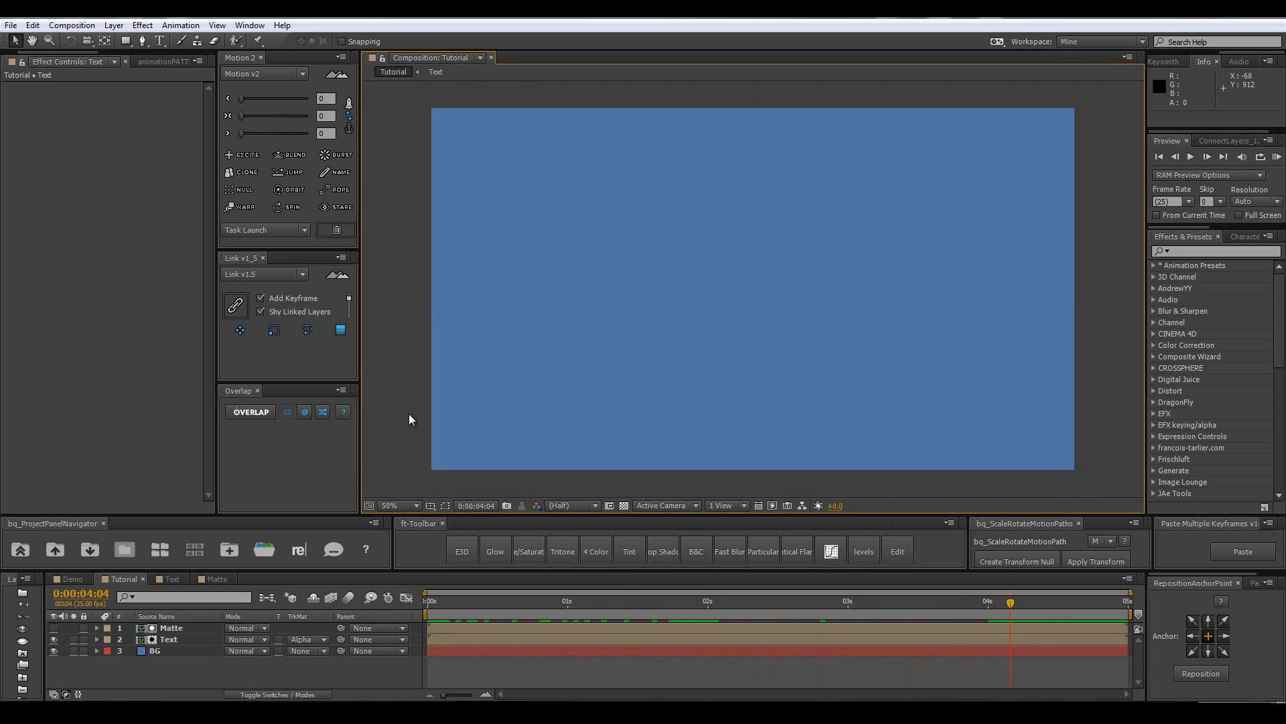